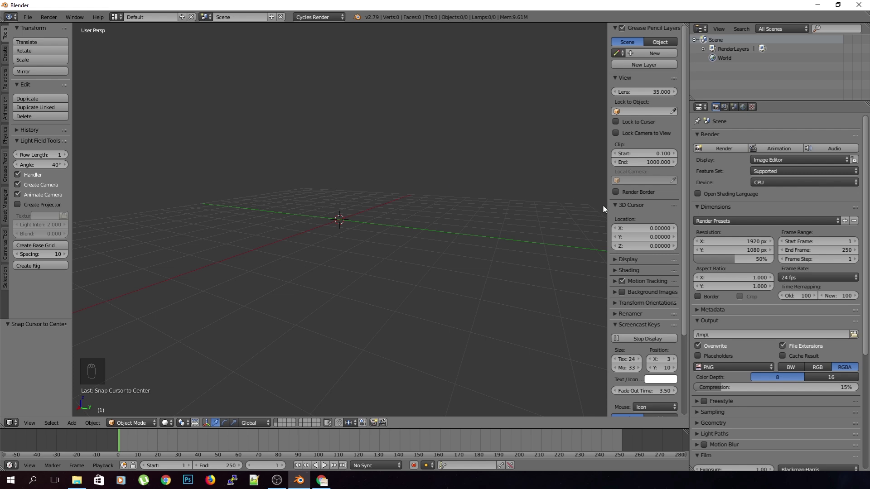
- Widen the 3D view's properties sidebar slightly
drag(605, 209, 601, 209)
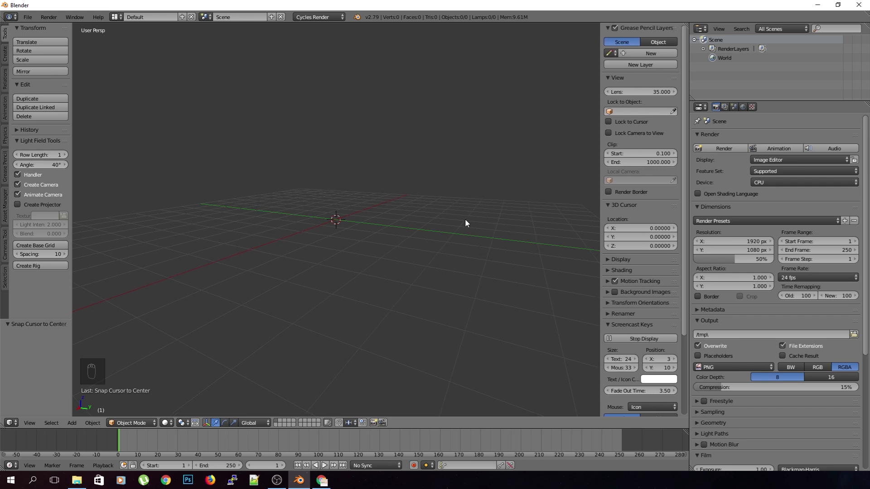
mouse_move(361, 174)
middle_down()
mouse_move(391, 190)
mouse_move(391, 205)
mouse_move(354, 161)
middle_up()
drag(0, 95, 293, 1)
- Switch to Chrome, go to motion-live.com and open the site's Formation page
click(344, 189)
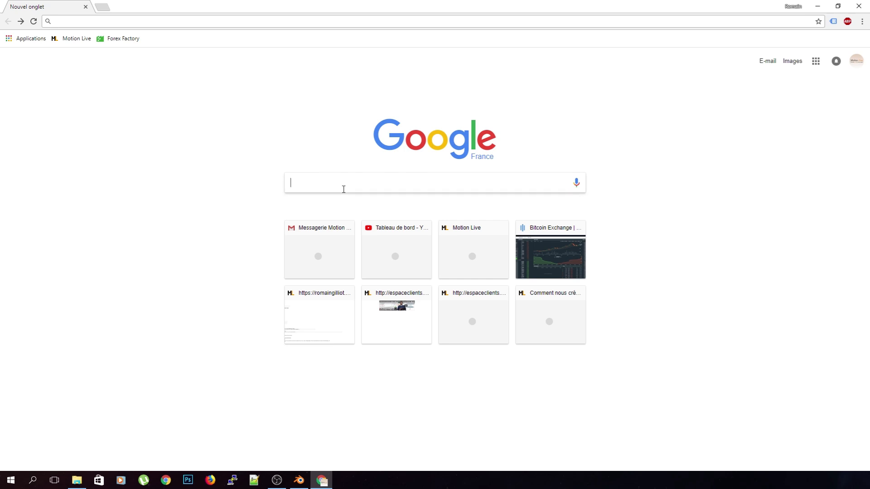
text(motion)
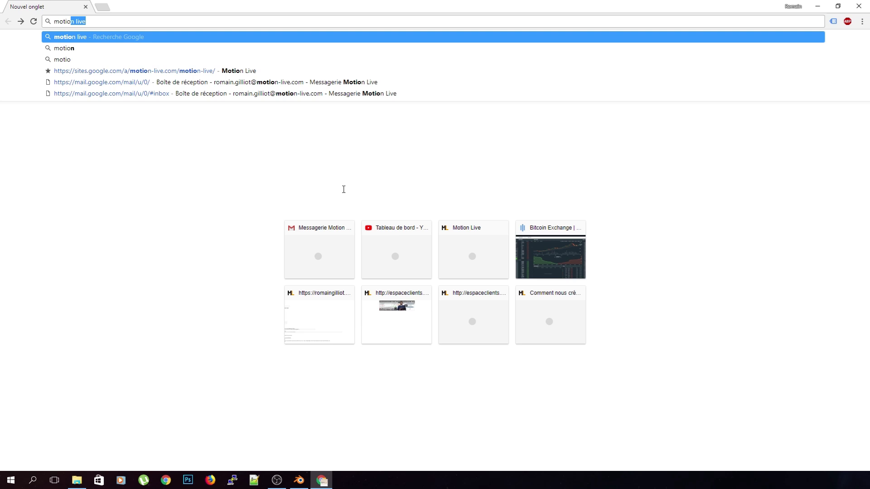
text(-live.com)
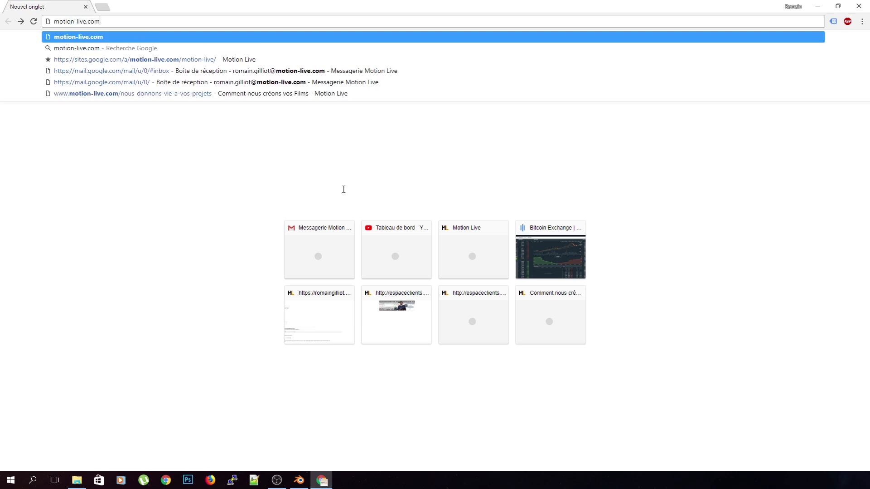
key(Return)
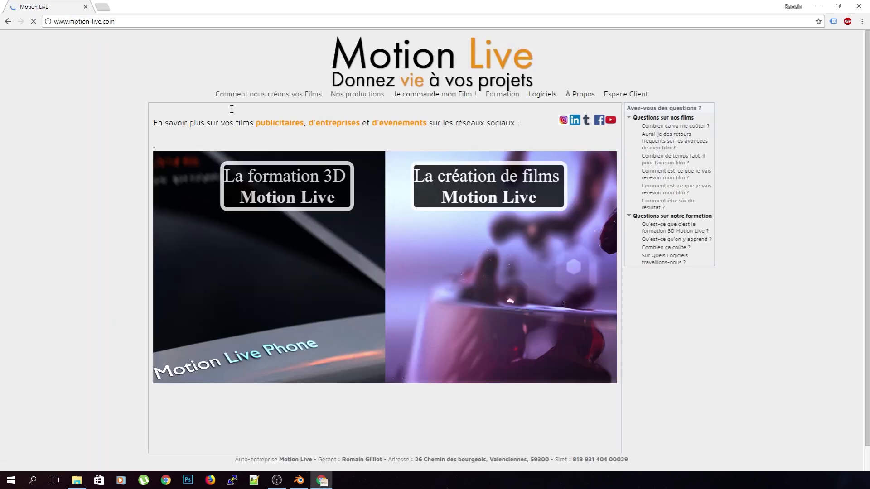
click(496, 97)
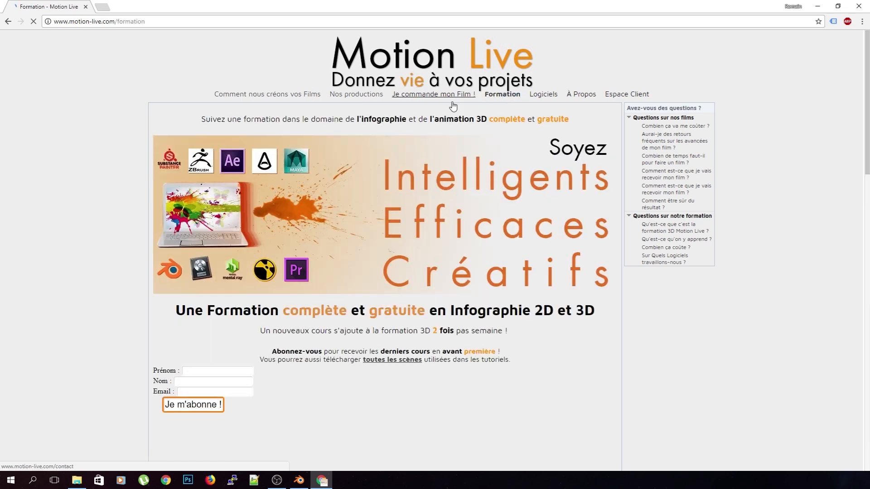
- Open the page for downloading all the tutorial scenes and submit the subscriber's e-mail to access the files
scroll(56, 152, down, 4)
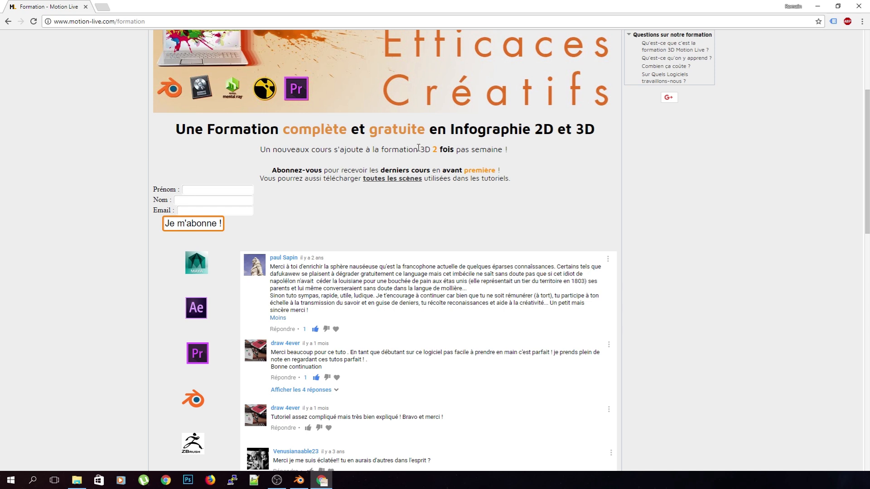
click(390, 181)
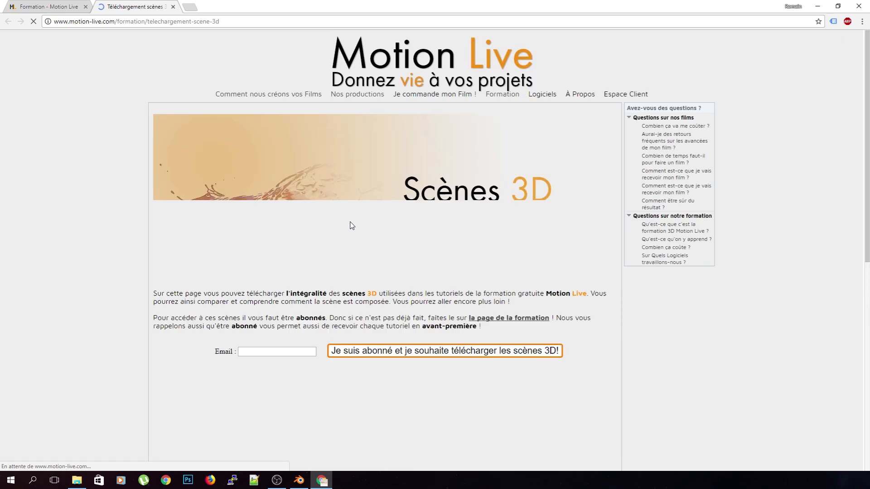
click(272, 353)
text(roma)
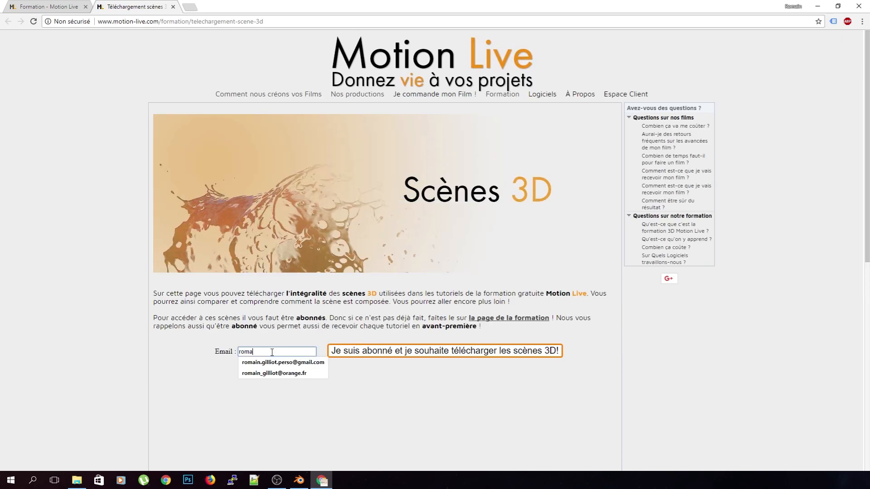
key(Down)
key(Return)
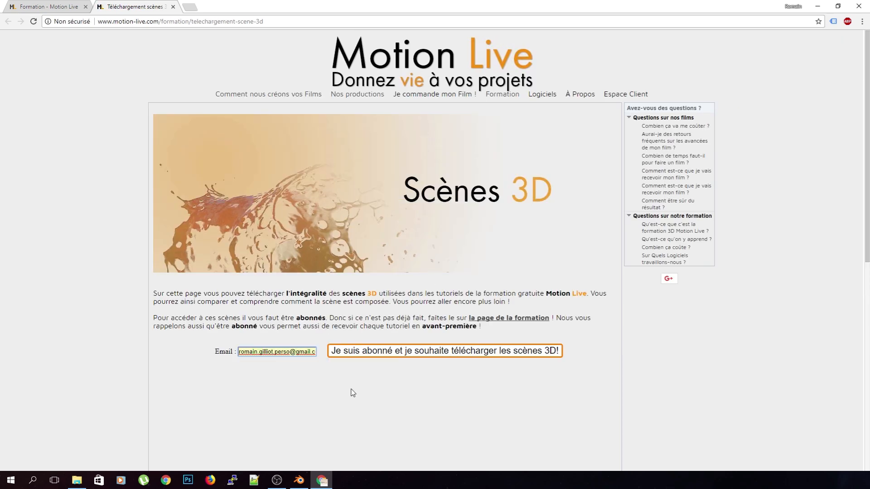
click(372, 357)
- Look through the list of downloadable 3D scenes, and close the download page
scroll(372, 357, down, 5)
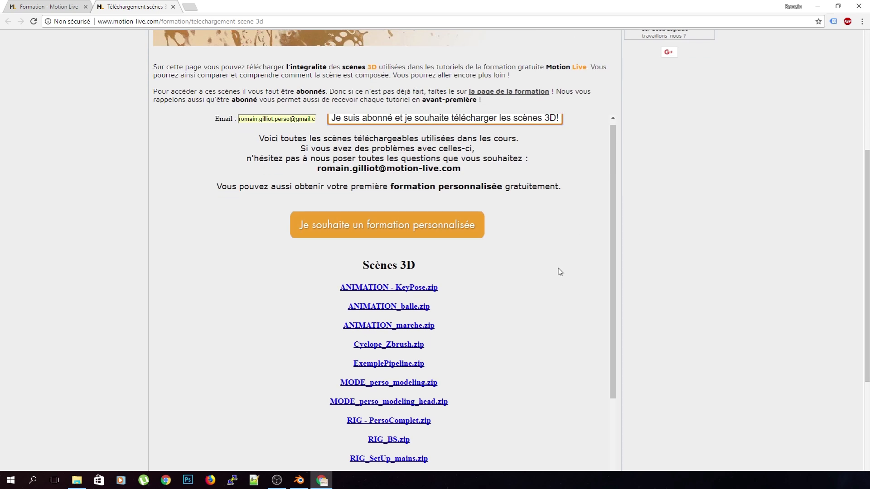
scroll(457, 159, down, 4)
scroll(480, 305, down, 5)
scroll(485, 332, up, 10)
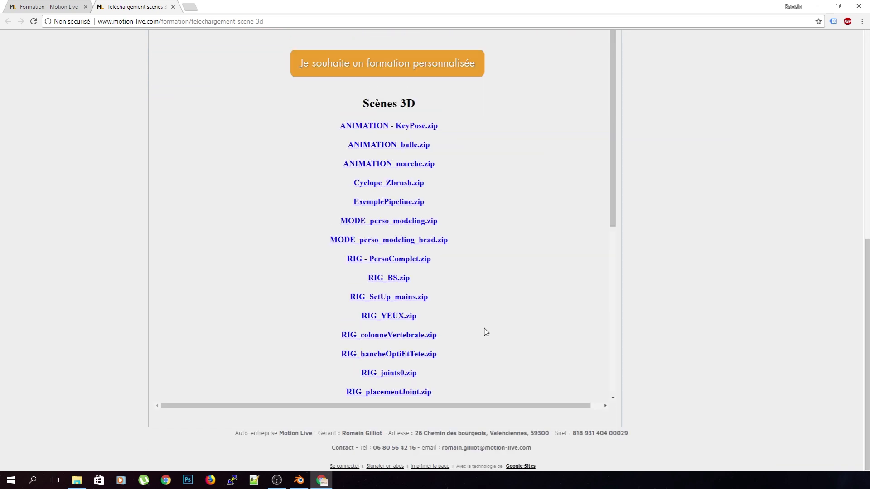
click(173, 7)
- Examine the software courses and description on the Formation page, and close the browser to return to Blender
scroll(140, 230, down, 5)
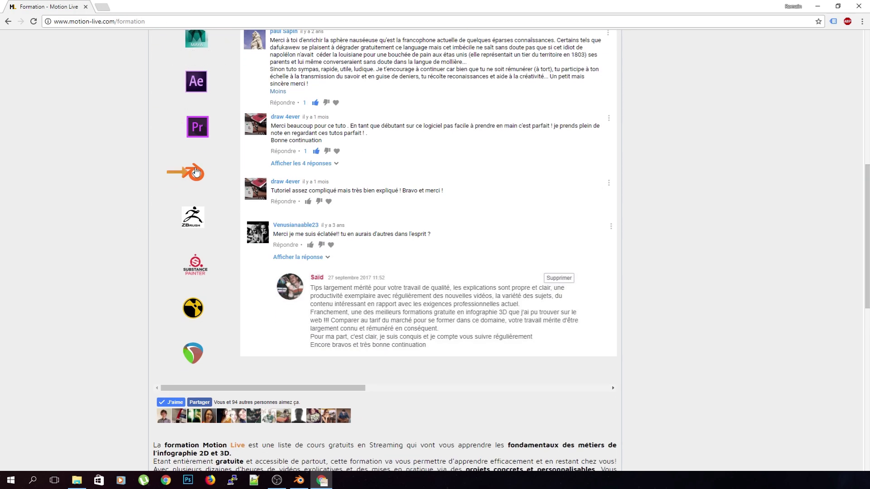
scroll(194, 184, up, 2)
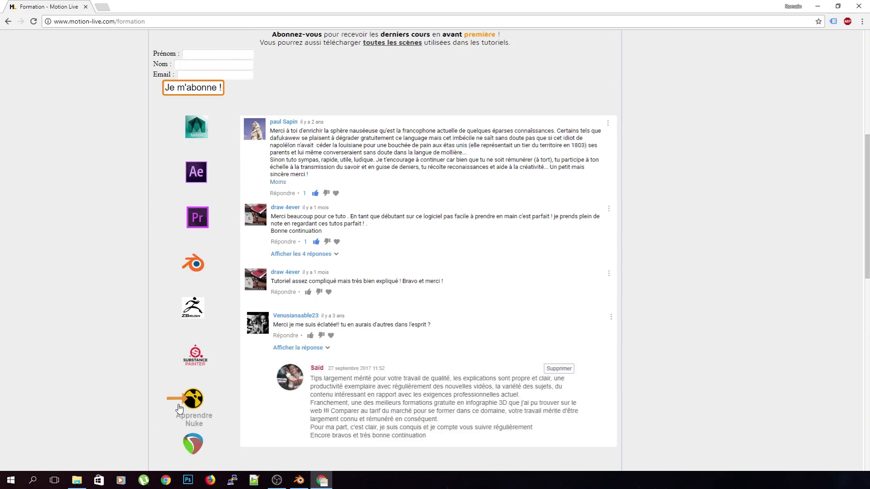
scroll(235, 372, down, 2)
scroll(52, 306, down, 6)
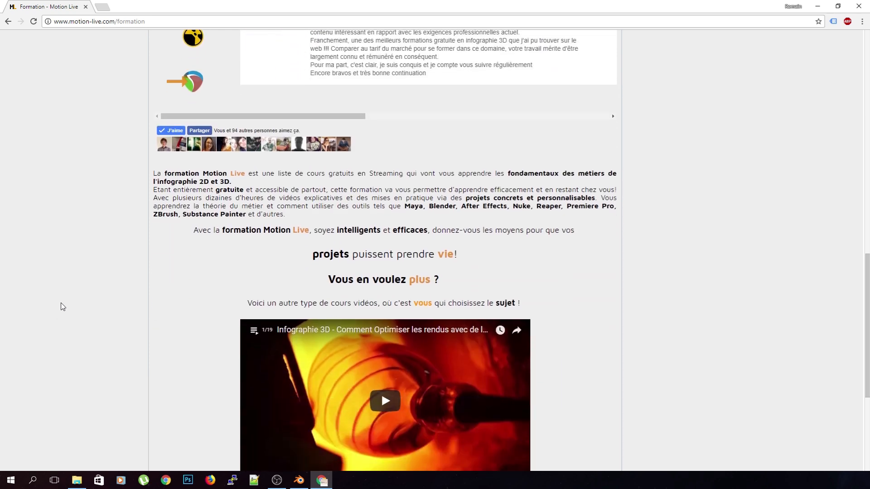
scroll(62, 307, up, 5)
scroll(136, 227, up, 4)
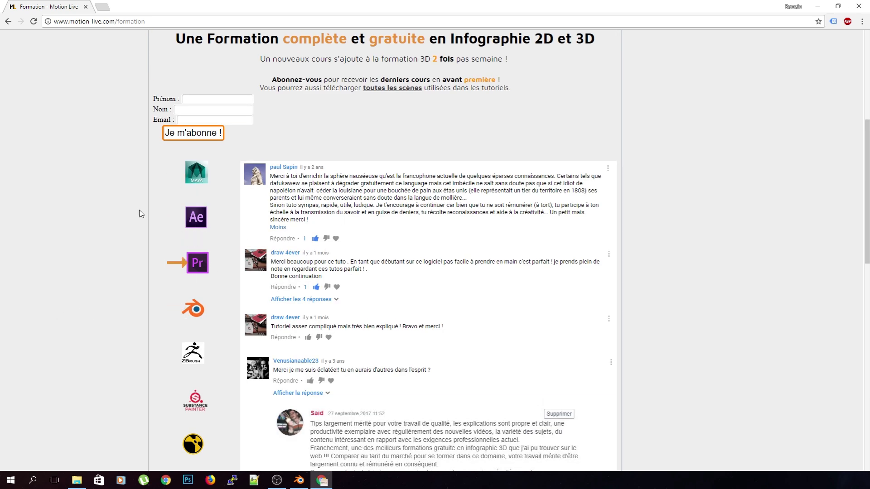
scroll(196, 158, down, 2)
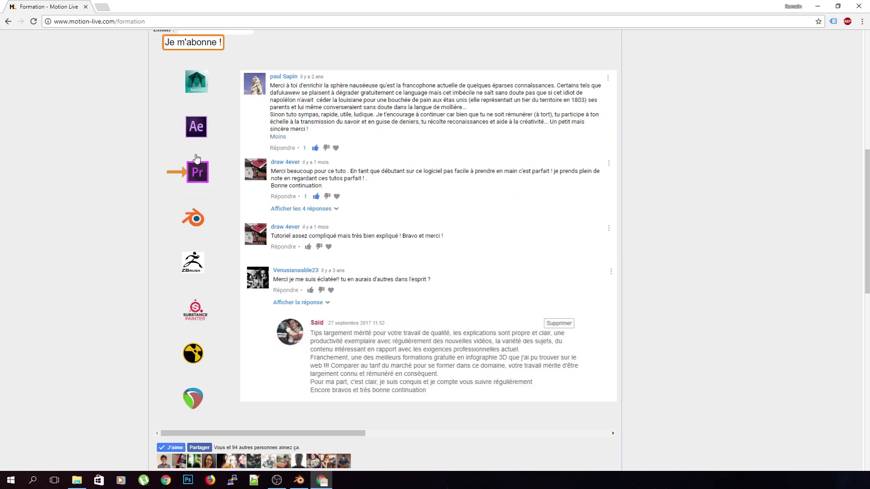
click(87, 7)
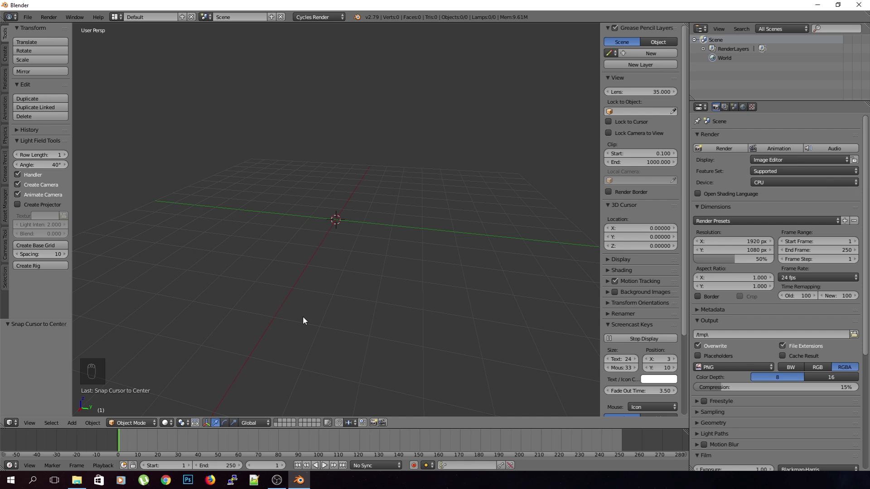
drag(0, 43, 869, 155)
- Examine the editor types available for the 3D View area without changing it
click(11, 423)
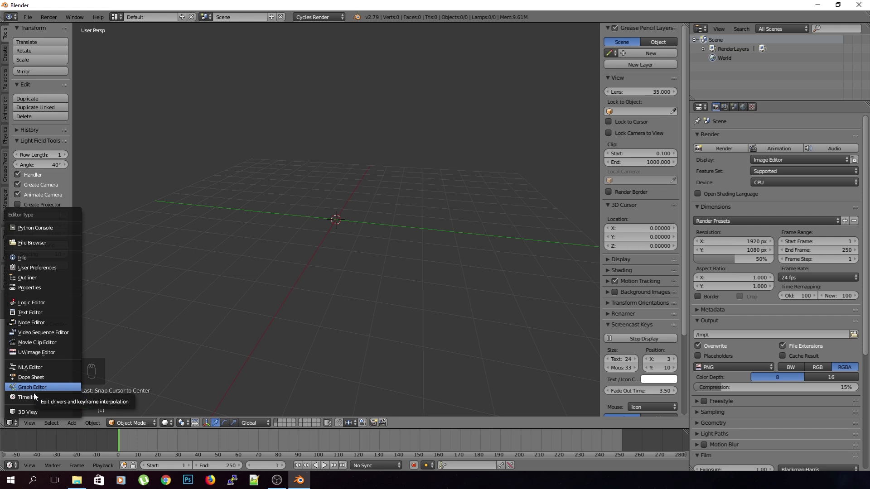
click(11, 423)
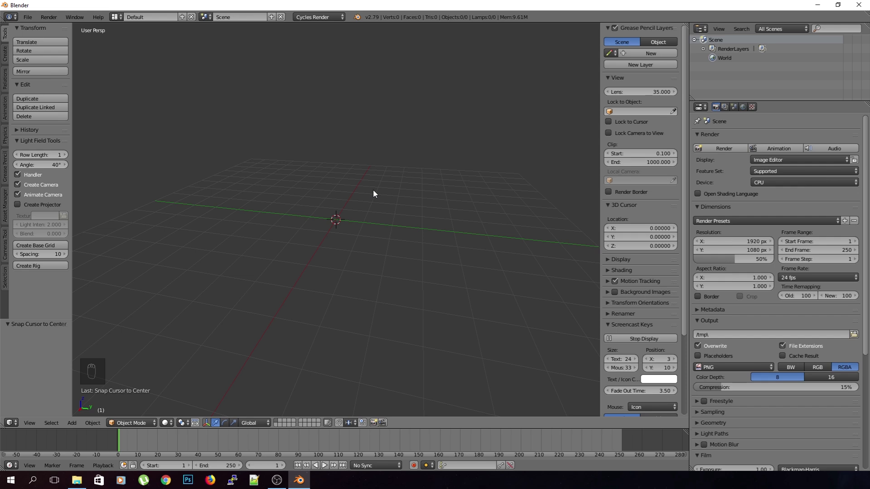
click(11, 424)
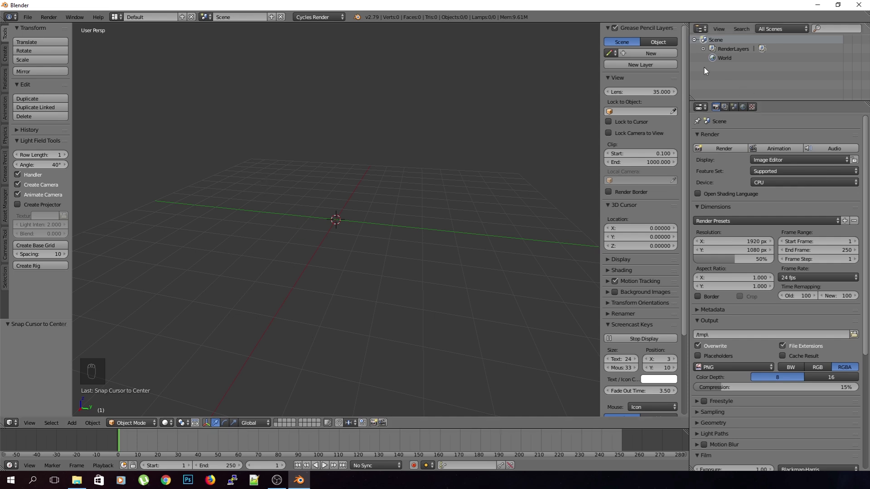
- Enlarge the Outliner area downward over the Properties area and keep its editor type as Outliner
drag(710, 101, 710, 171)
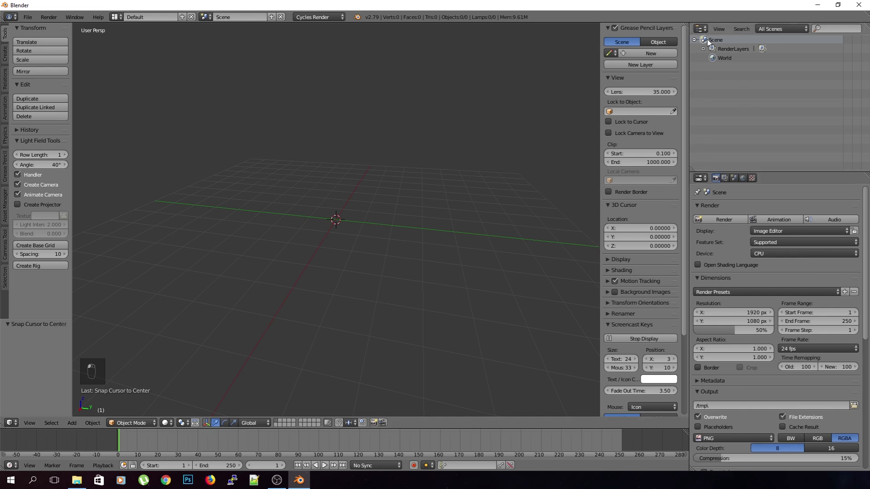
click(701, 28)
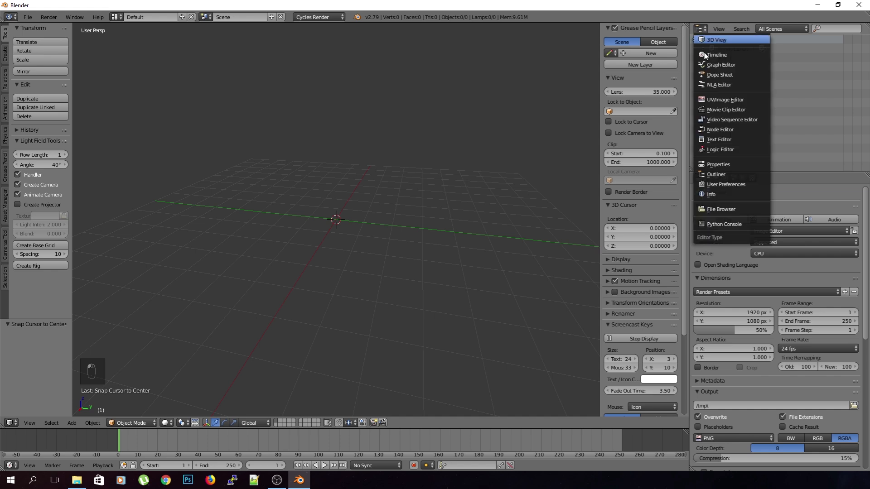
click(717, 174)
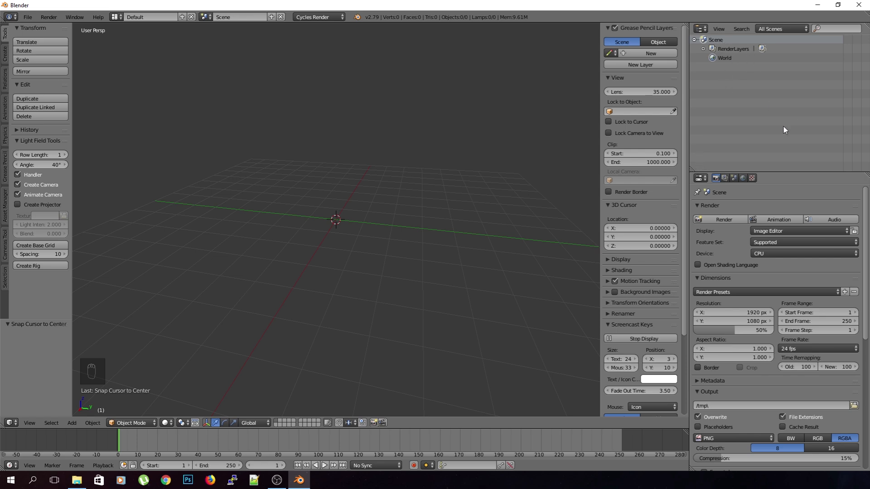
- Examine the editor type choices of the Properties area and of the Timeline area
click(700, 178)
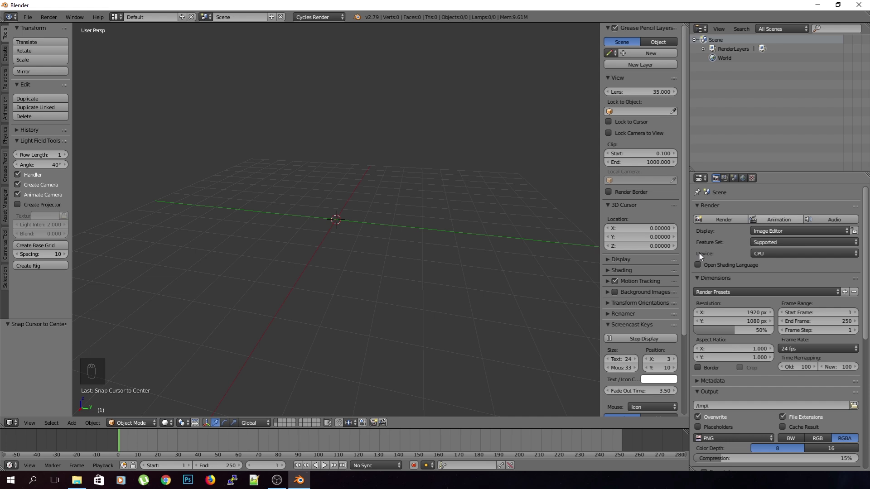
key(Left)
click(10, 465)
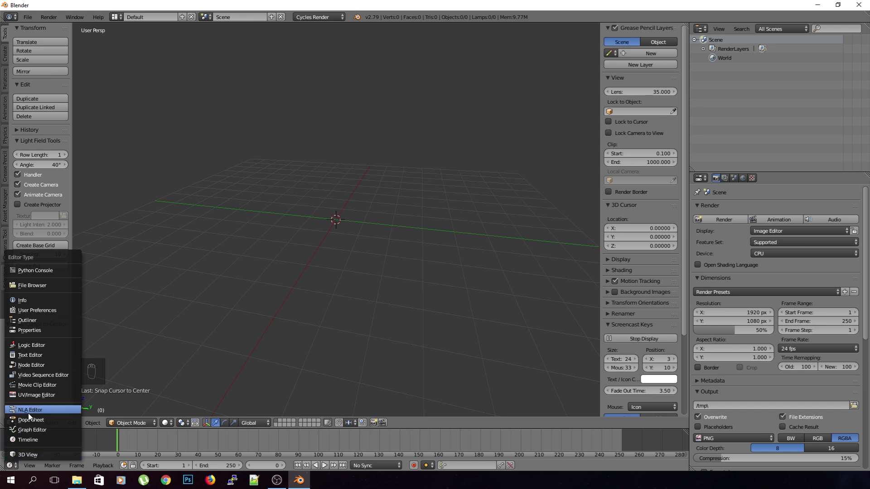
click(13, 468)
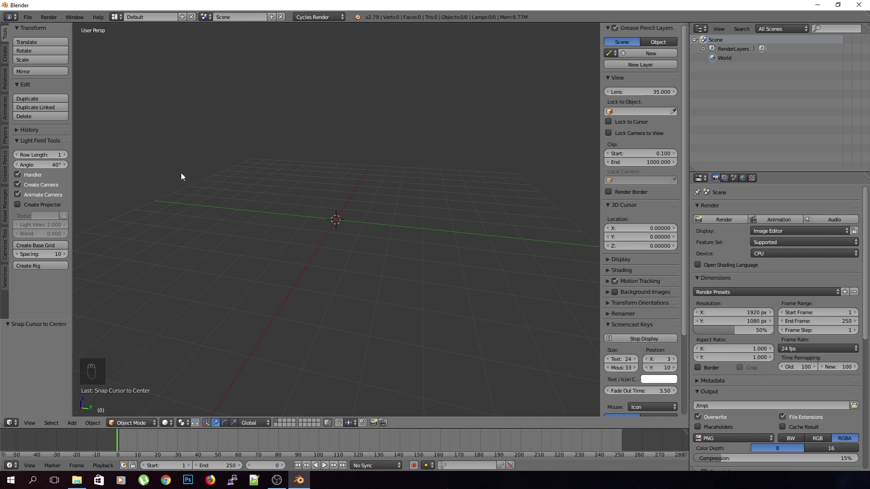
- Display the Timeline in the main 3D View area, and replace it with the Graph Editor
click(11, 424)
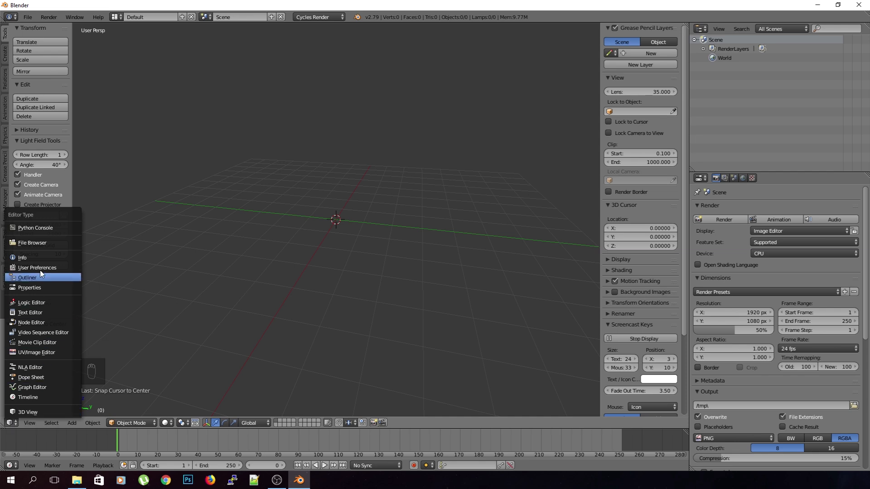
click(58, 397)
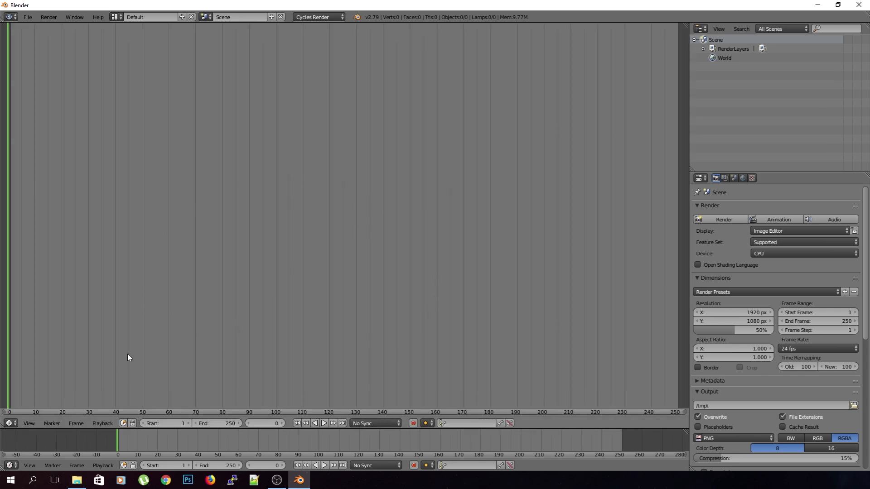
click(11, 423)
click(34, 390)
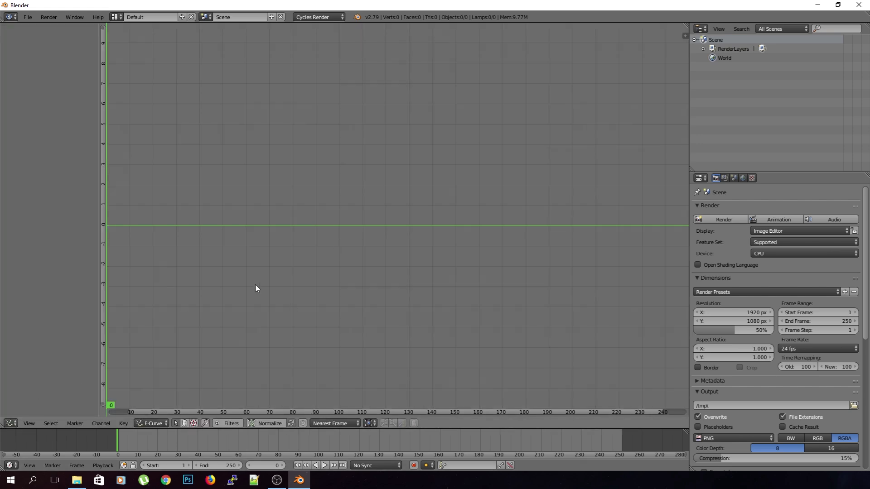
- Display the Dope Sheet in the main area, and replace it with the NLA Editor
click(11, 423)
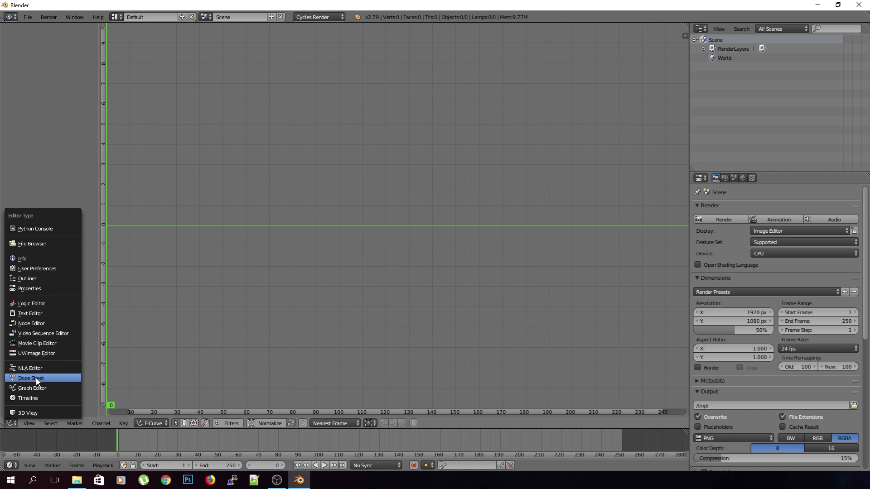
click(31, 378)
click(11, 423)
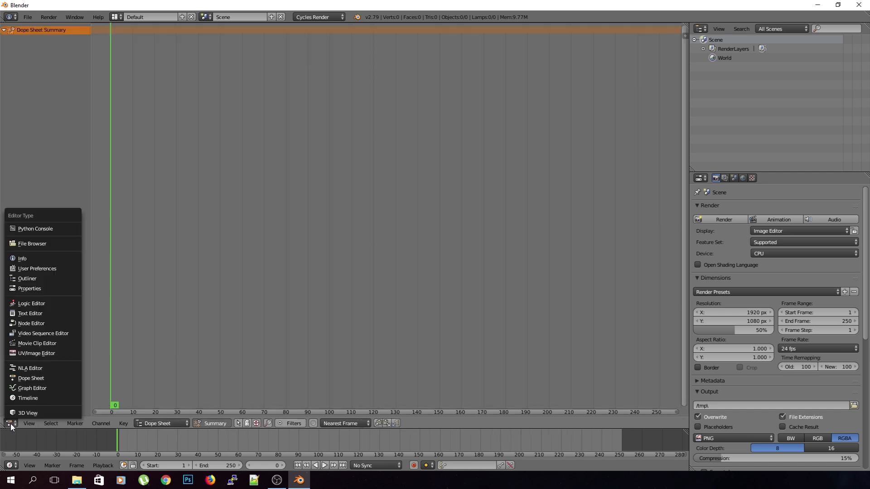
click(25, 369)
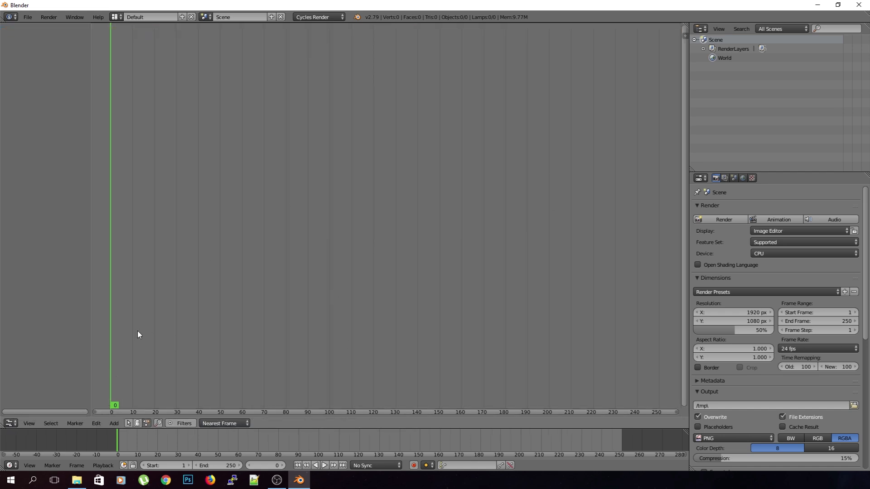
- Display the UV/Image Editor in the main area, and return the area to the 3D View
click(11, 423)
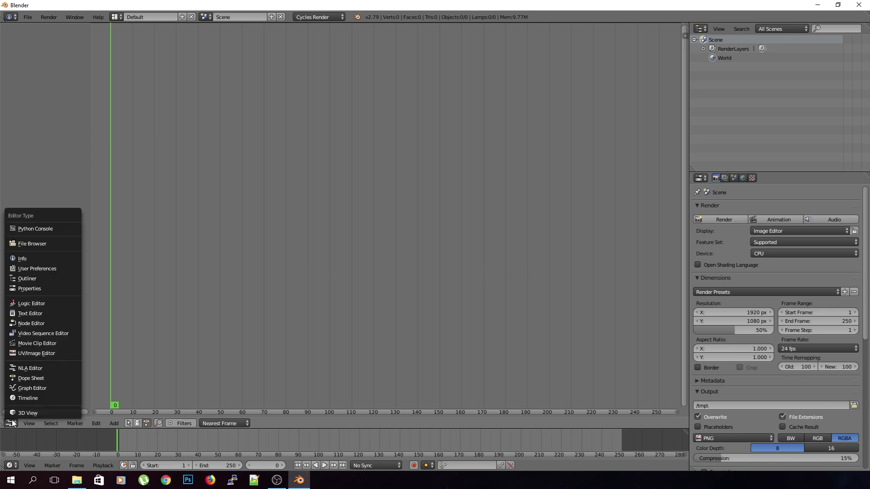
click(32, 353)
click(11, 424)
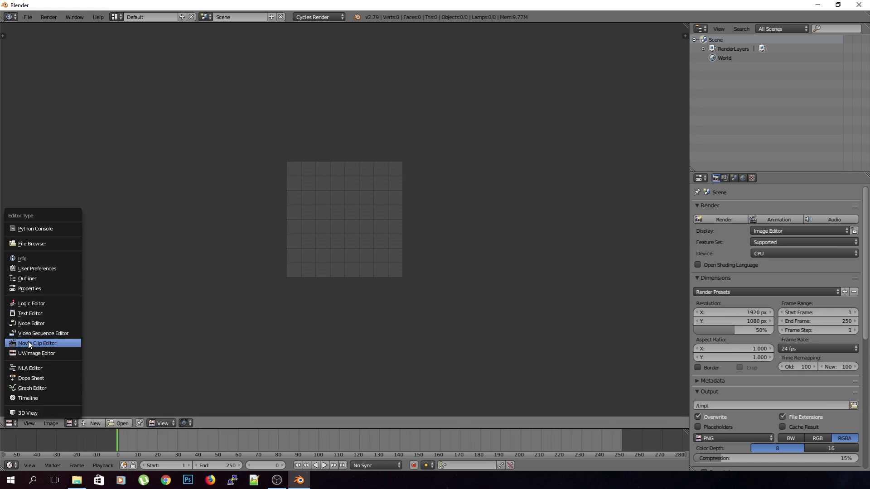
click(32, 413)
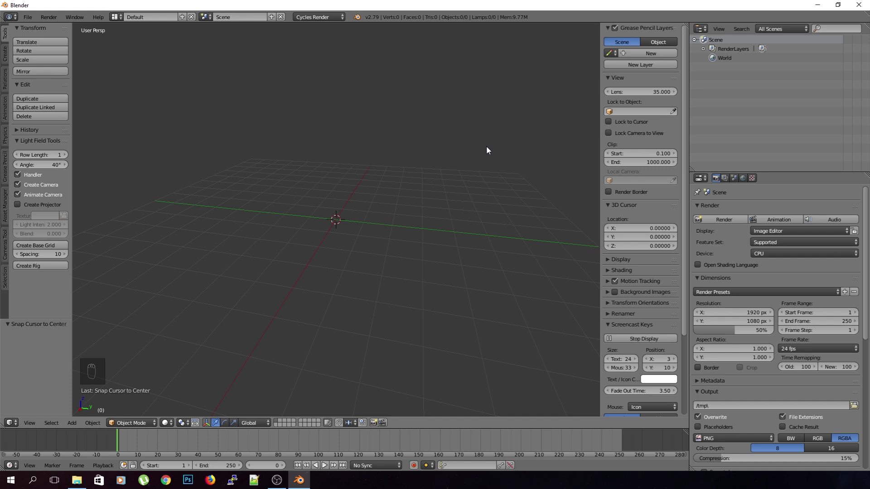
- Widen the Outliner and Properties column into the 3D View, and make the Timeline area slightly taller
drag(690, 166, 622, 166)
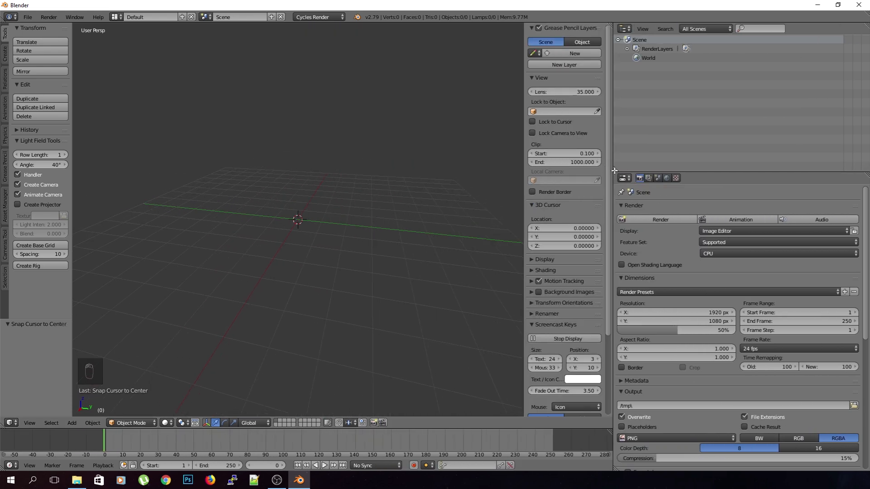
drag(575, 260, 554, 412)
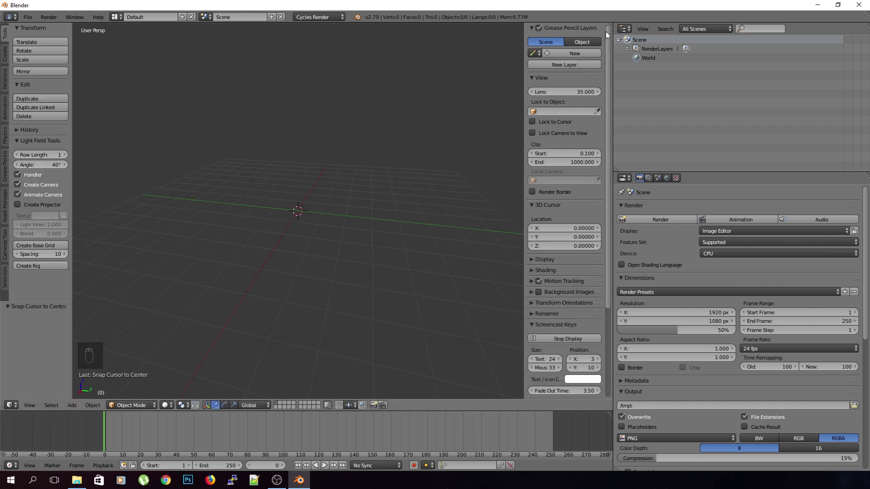
- Duplicate the 3D View area into a separate window, reposition that window, and close it
shift+drag(610, 24, 531, 50)
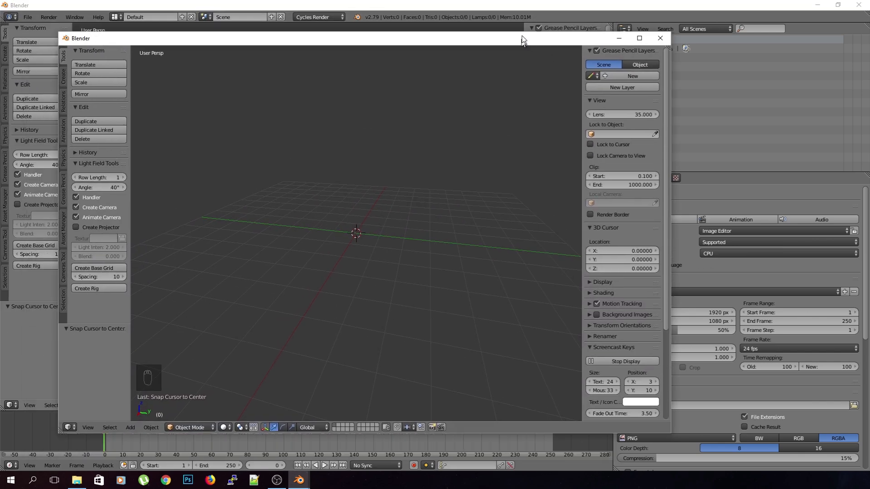
drag(522, 40, 562, 57)
click(298, 481)
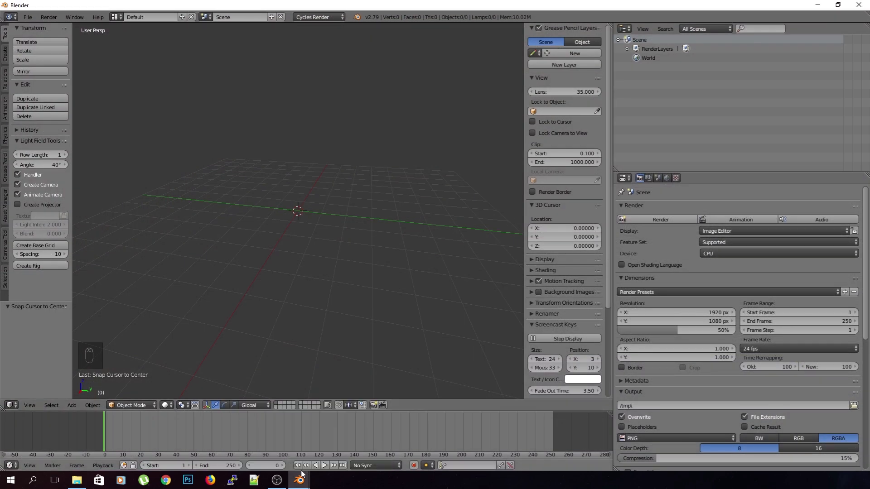
click(324, 430)
drag(384, 57, 412, 36)
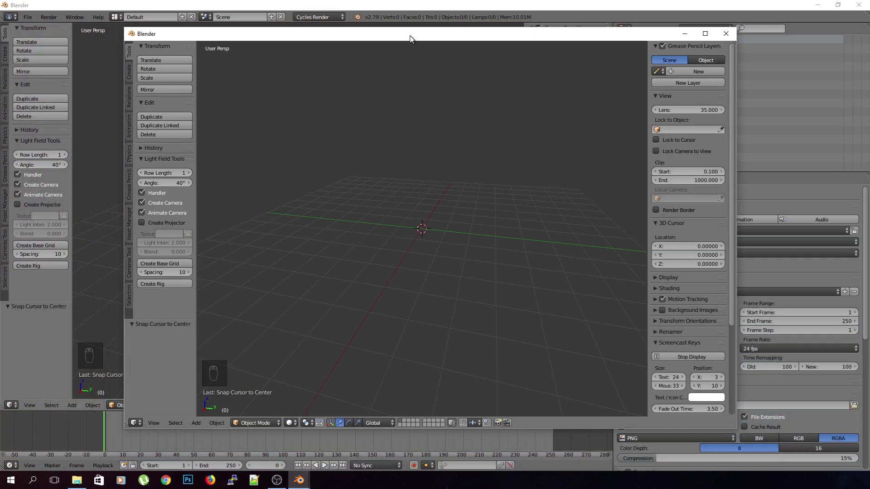
click(136, 424)
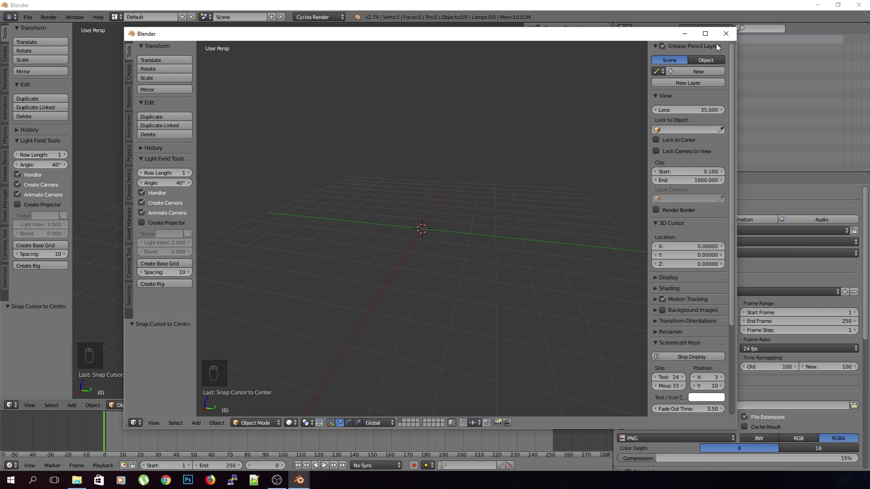
click(727, 34)
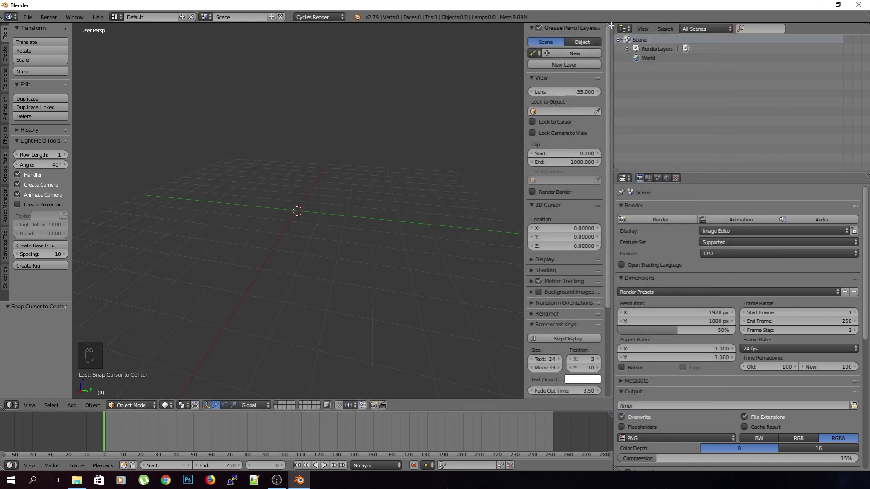
- Split the 3D View into two side-by-side areas, hiding the tool shelf in both and the properties region in the first
drag(611, 26, 321, 93)
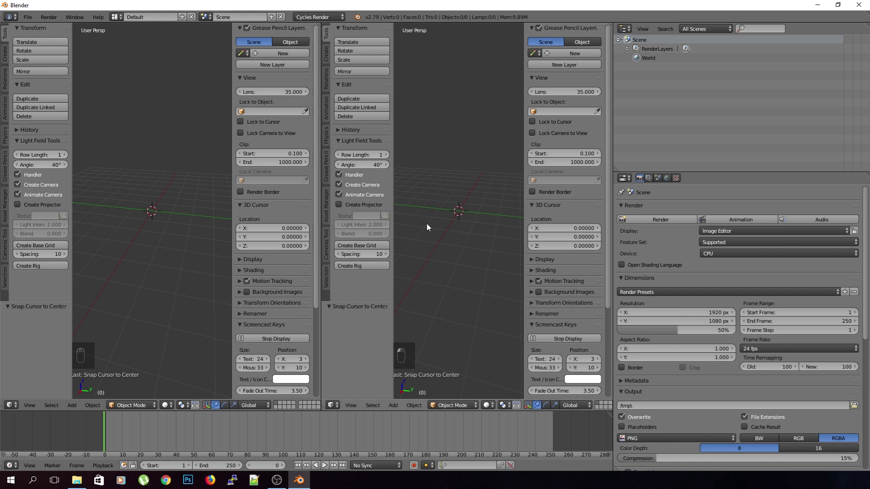
key(t)
key(b)
right_click(442, 215)
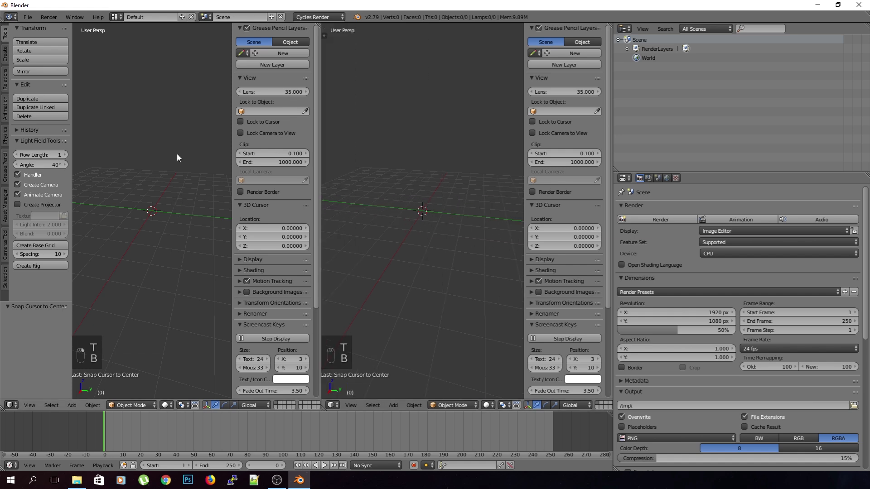
key(t)
key(n)
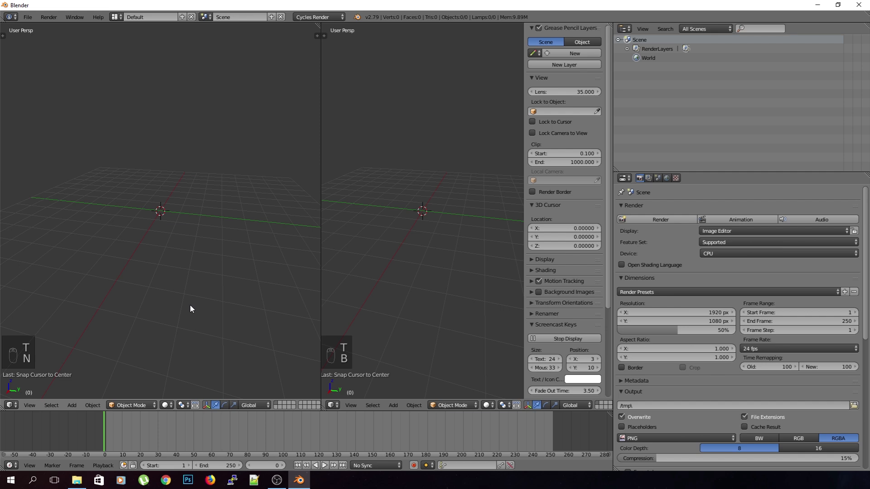
- Toggle the tool shelf and properties region repeatedly in the two 3D Views, leaving both regions hidden in each
key(t)
key(n)
key(t)
key(n)
key(t)
key(n)
key(t)
key(n)
key(t)
key(n)
key(t)
key(t)
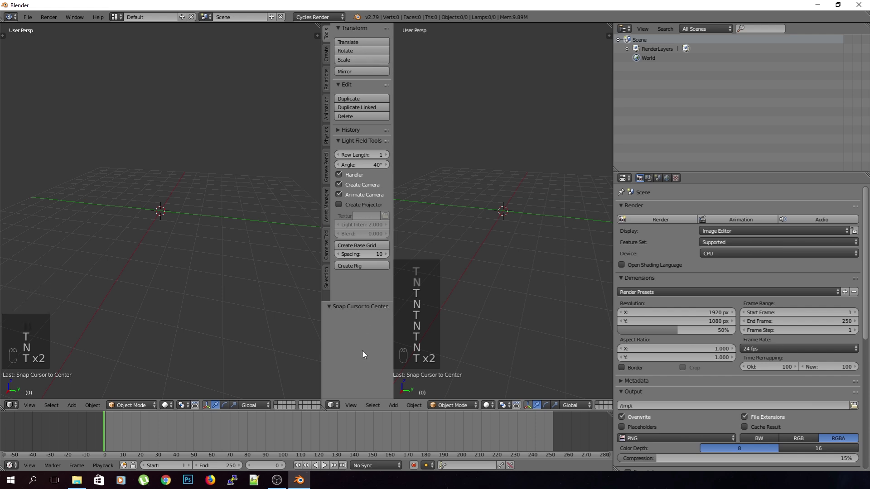
key(t)
key(n)
key(n)
key(t)
key(n)
key(t)
key(n)
- Display the Dope Sheet in the second 3D View area, and widen the remaining 3D View
drag(320, 75, 322, 82)
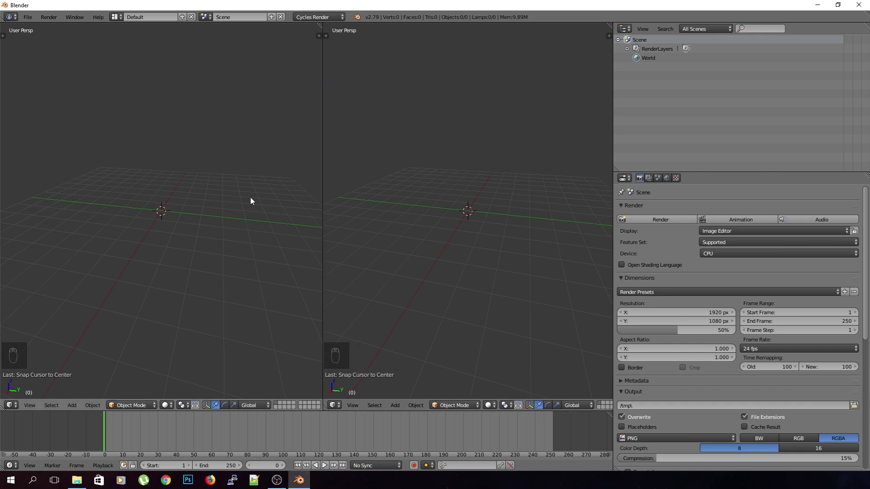
click(334, 405)
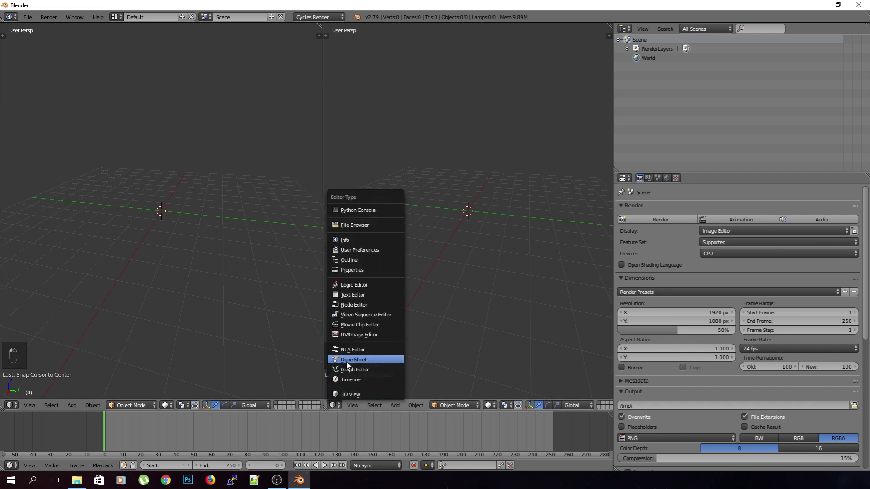
click(339, 361)
drag(322, 196, 370, 195)
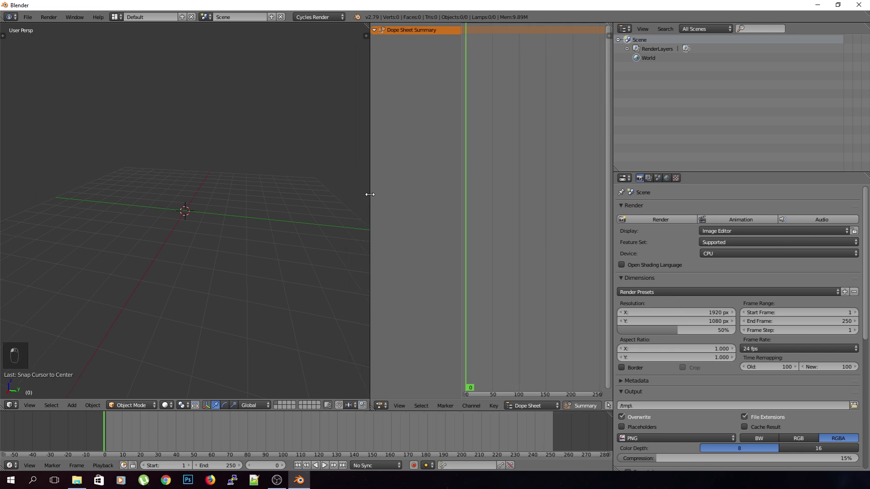
- Split the Dope Sheet area into an upper and a lower part, and display the UV/Image Editor in the lower one
drag(371, 397, 385, 239)
click(381, 406)
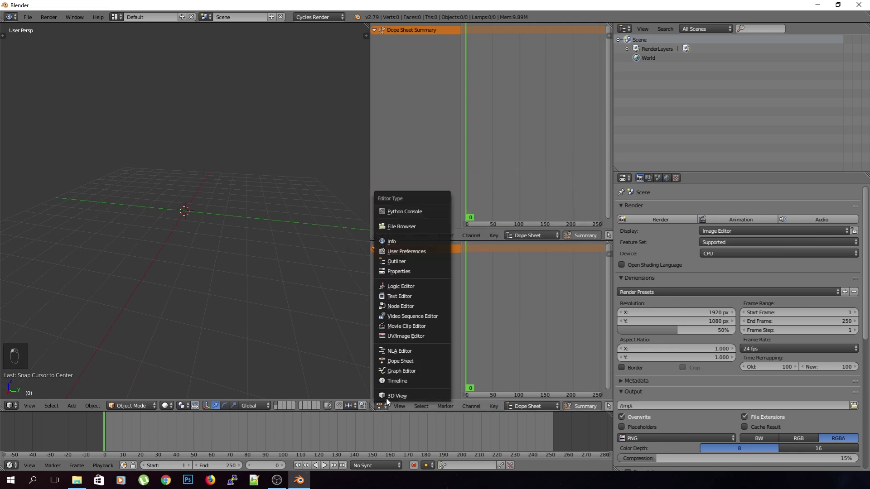
click(406, 336)
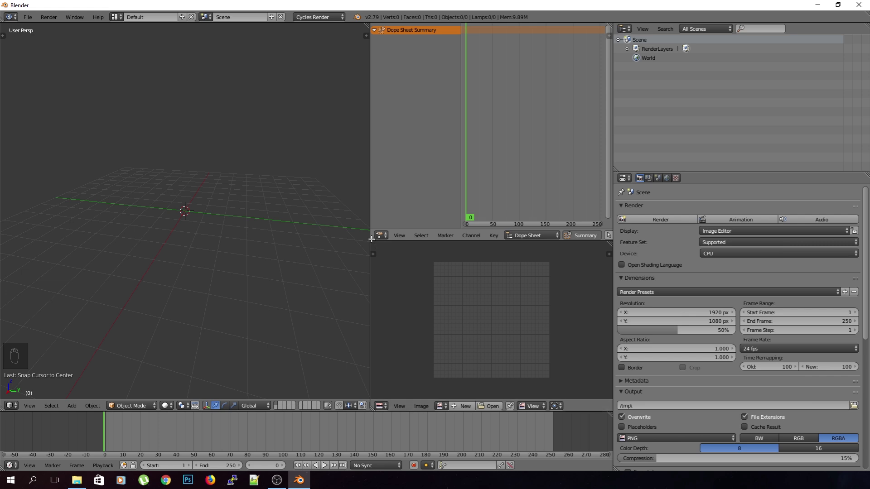
- Split the upper Dope Sheet area vertically, and join all the extra areas back into a single 3D View
drag(371, 238, 435, 199)
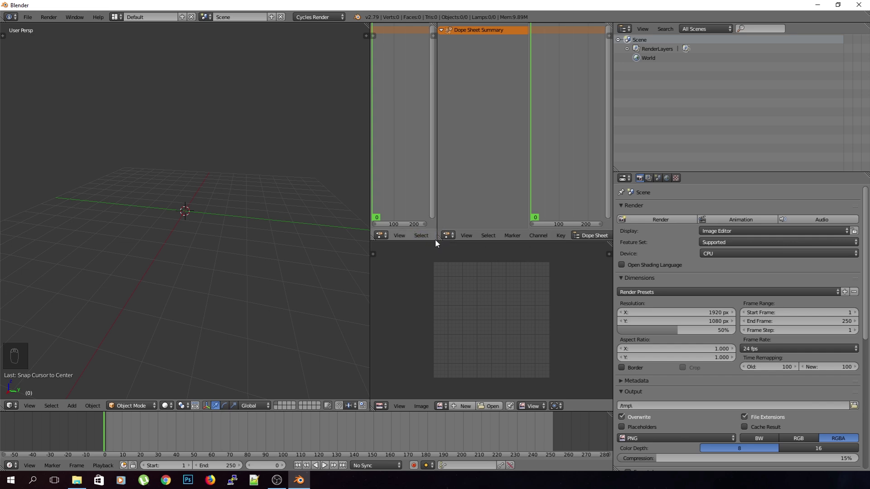
drag(435, 240, 425, 238)
drag(372, 238, 373, 250)
drag(368, 25, 385, 27)
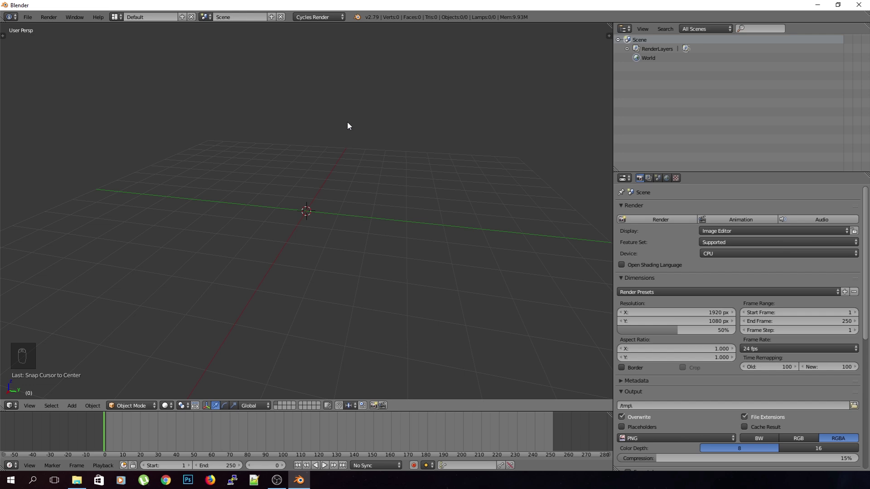
- View the 3D View Full, Animation and Compositing screen layouts, and return to the Default layout
click(116, 17)
click(130, 33)
click(120, 17)
key(Down)
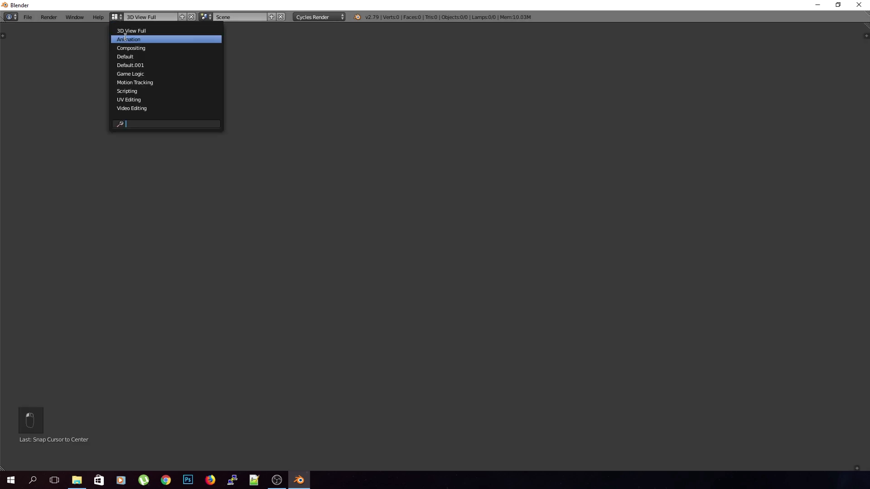
key(Return)
click(120, 18)
key(Down)
key(Return)
click(117, 17)
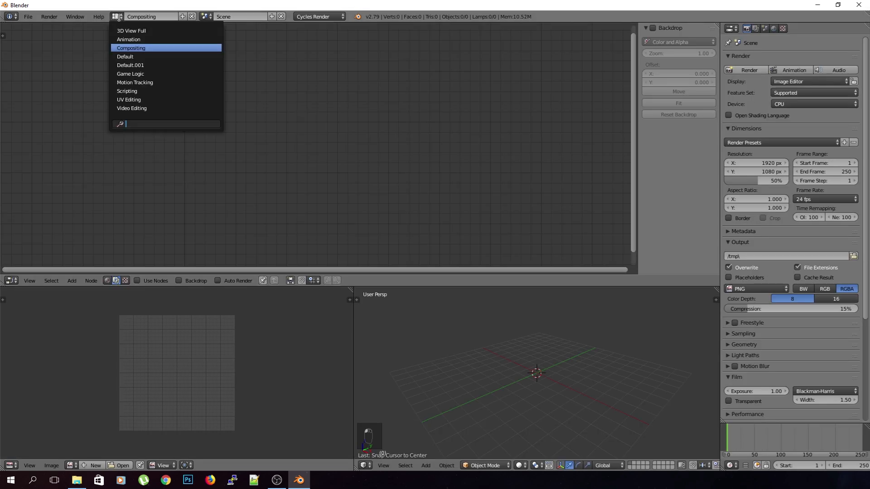
click(189, 57)
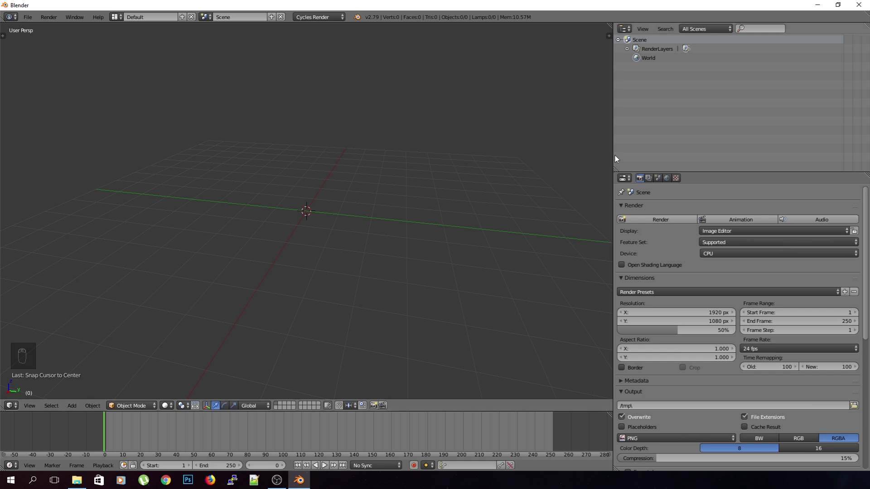
- Narrow the Outliner and Properties column to widen the 3D View, and reduce the Timeline area's height
drag(614, 155, 682, 155)
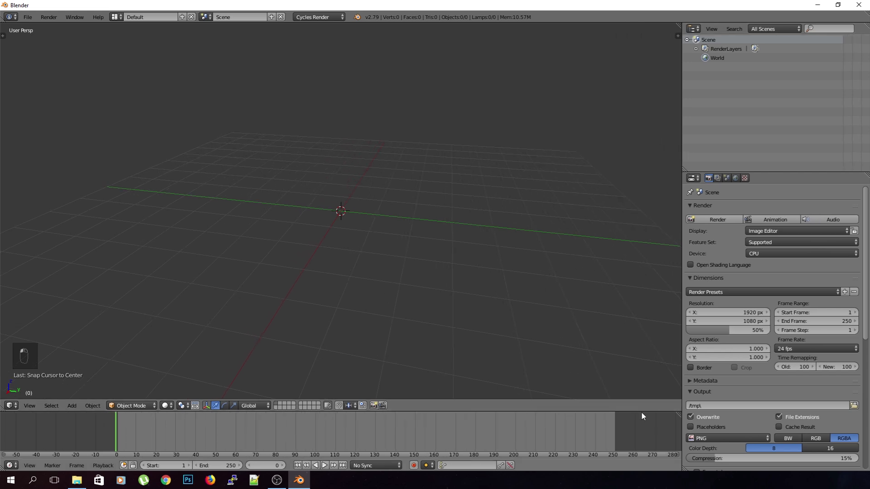
drag(641, 412, 641, 426)
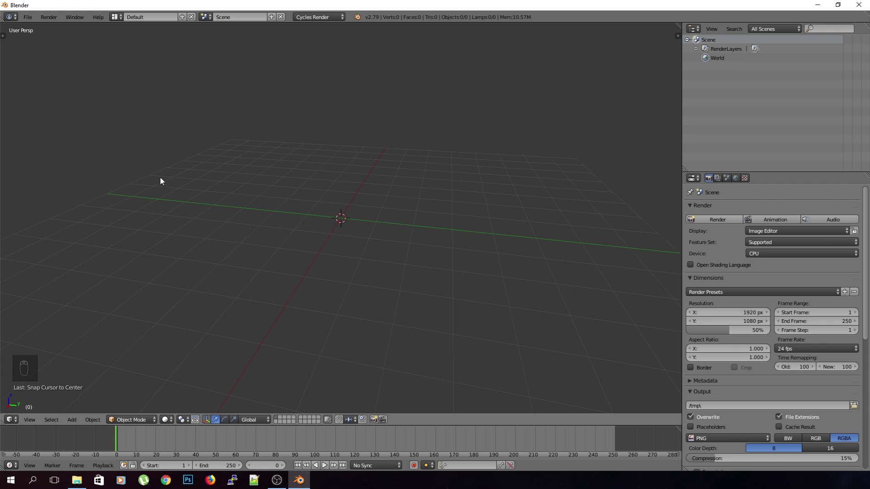
- Examine the View, Select and Add commands of the 3D View header and the View, Marker and Playback commands of the Timeline header
click(29, 420)
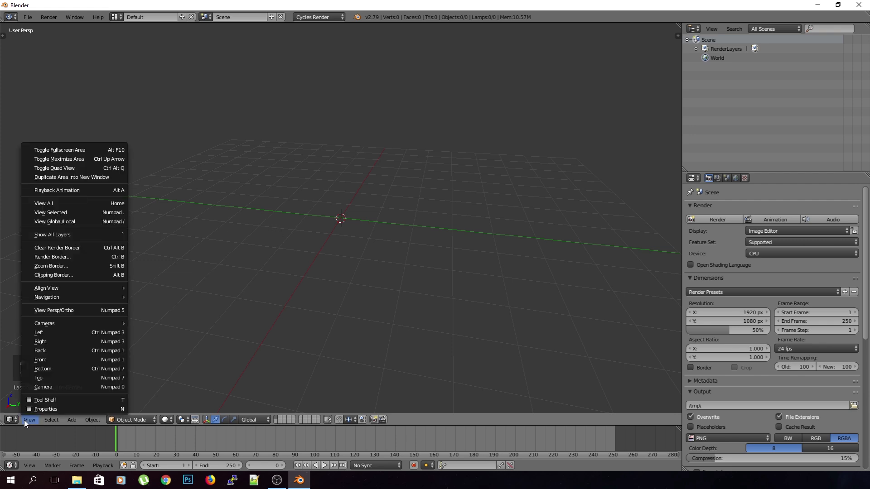
click(35, 420)
click(46, 420)
click(46, 420)
click(70, 420)
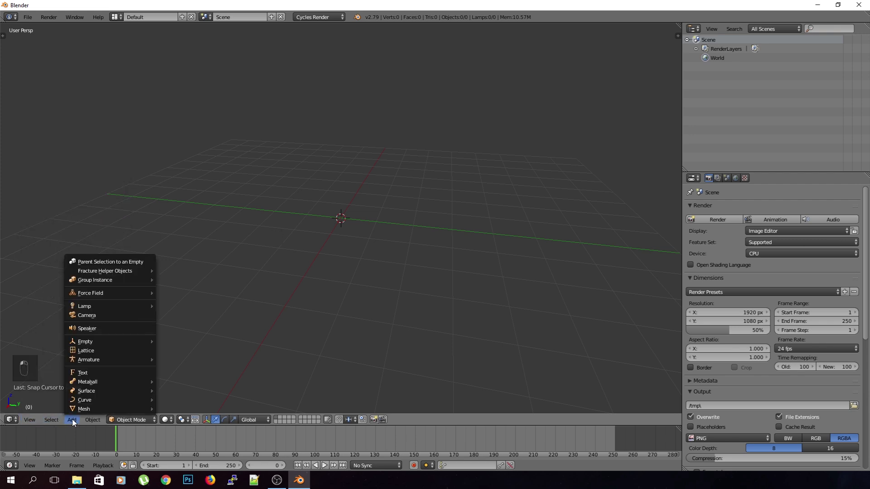
click(72, 419)
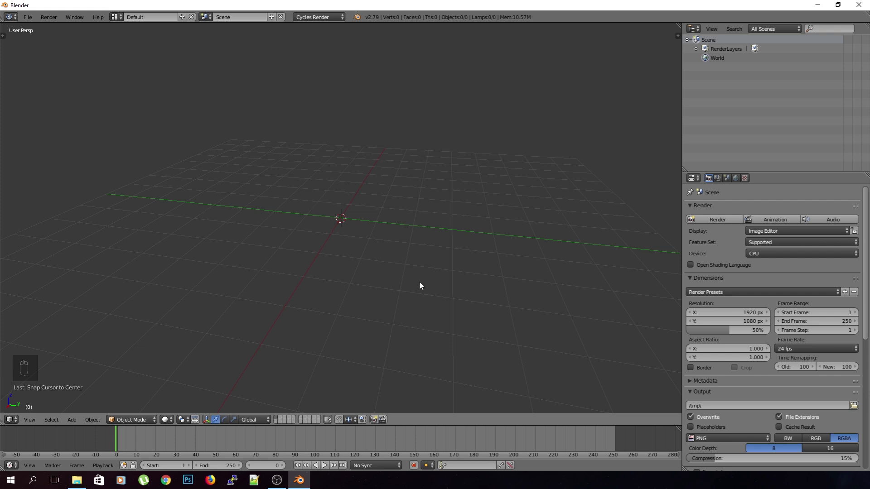
click(29, 466)
click(51, 466)
click(103, 466)
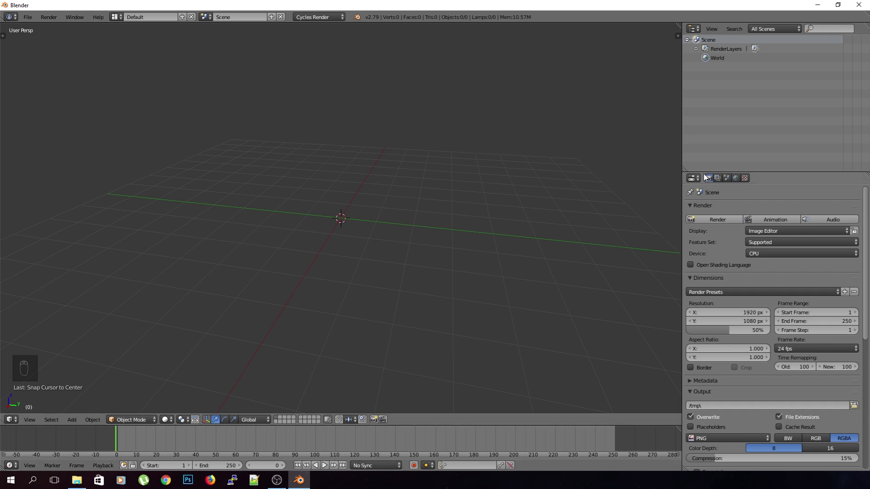
- Enlarge the Properties area upward into the Outliner, and examine the Outliner's View options and the main File commands
drag(706, 170, 706, 146)
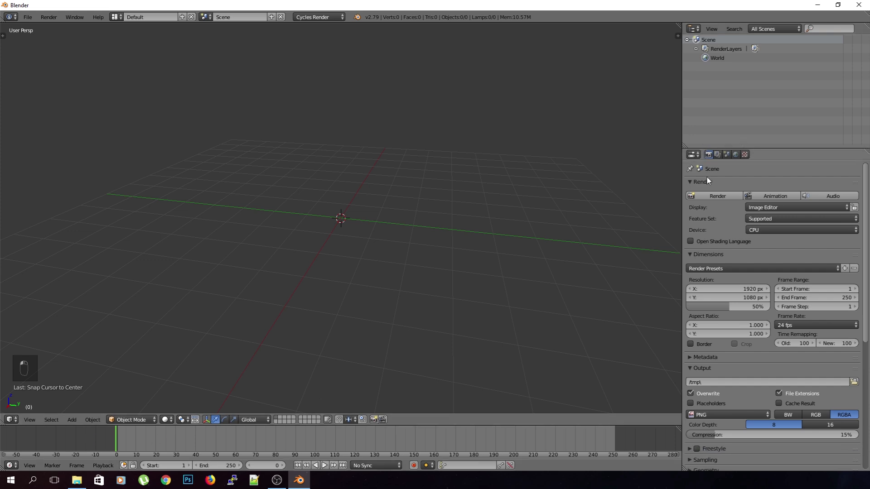
click(710, 29)
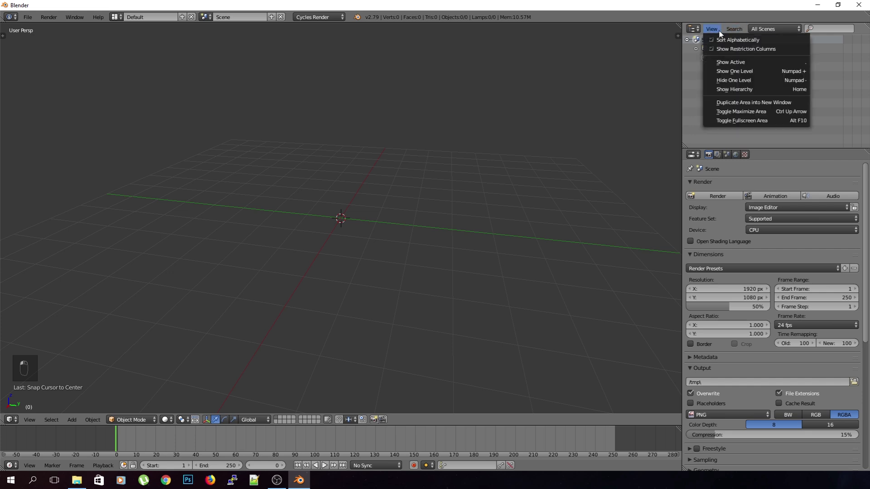
click(27, 17)
click(29, 19)
- Expand the Info area downward to examine its command log, and collapse it back to its header
drag(46, 21, 55, 115)
click(12, 111)
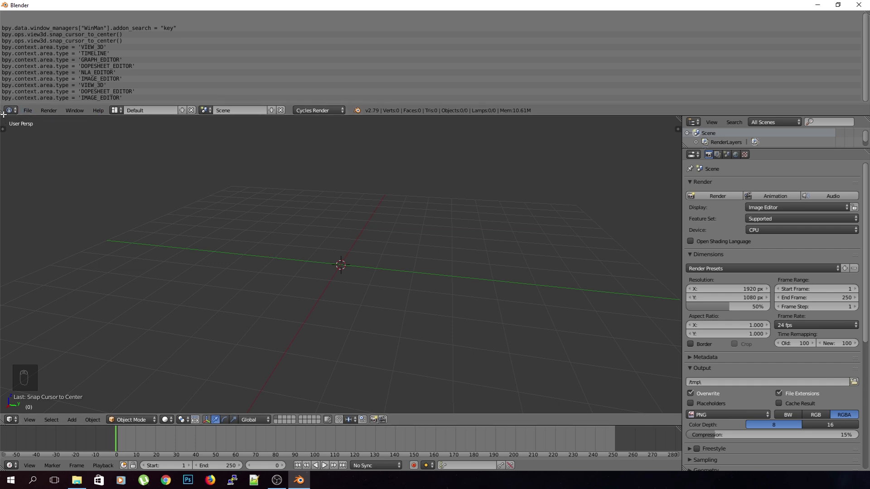
drag(5, 113, 6, 78)
drag(105, 116, 164, 125)
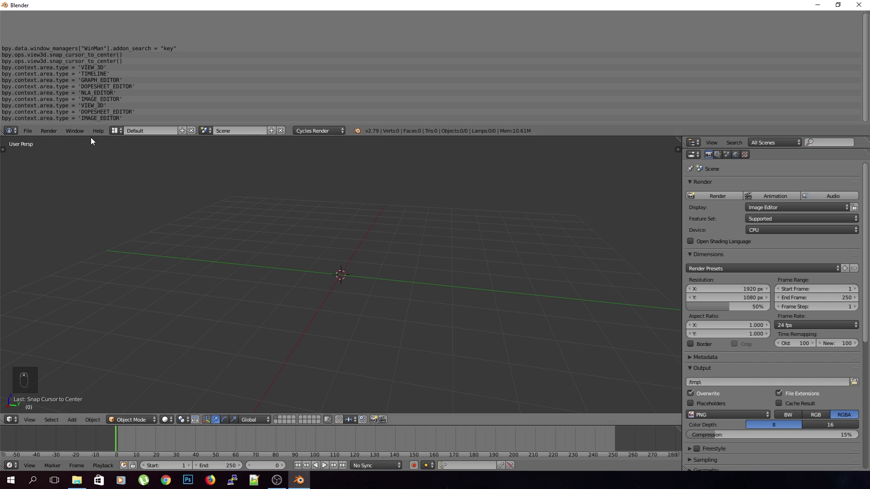
drag(87, 136, 101, 2)
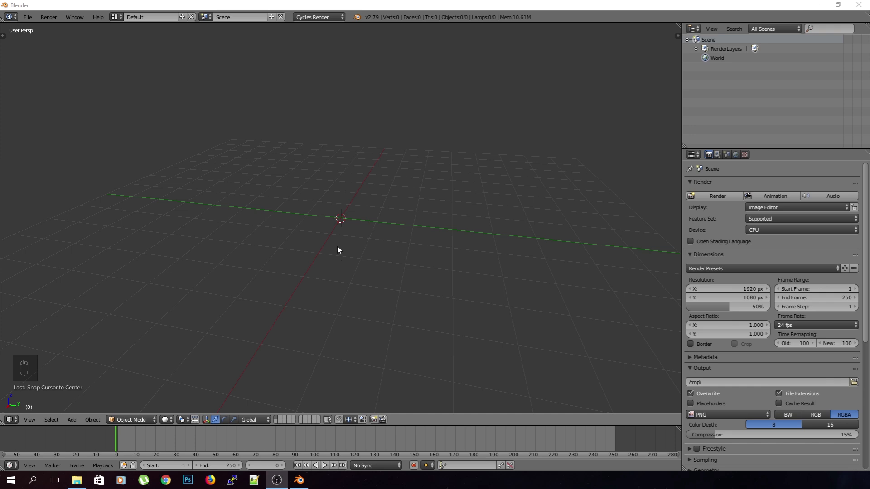
- Orbit and shift the empty 3D View around the world origin to examine the grid from different angles
middle_drag(305, 230, 358, 273)
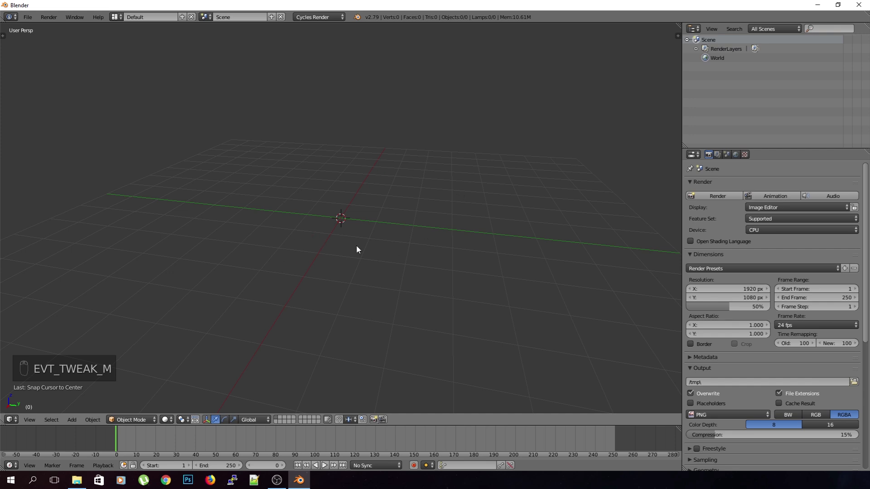
key(ctrl+alt+u)
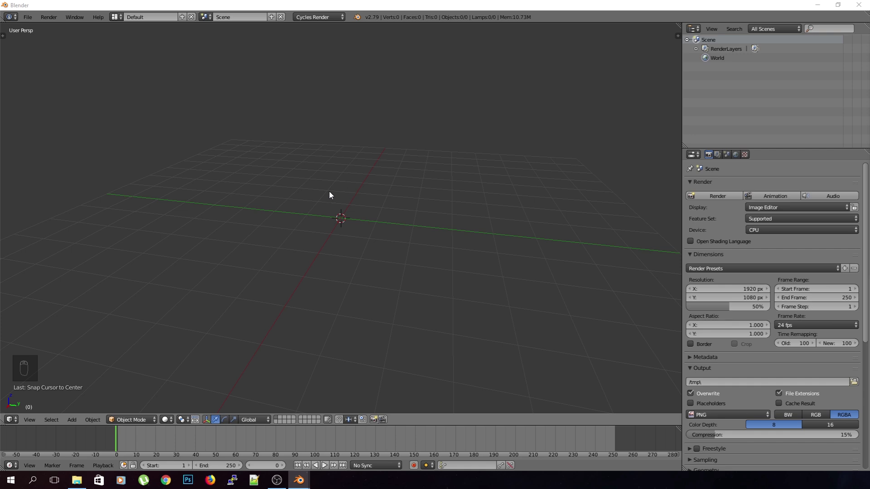
middle_drag(308, 202, 421, 271)
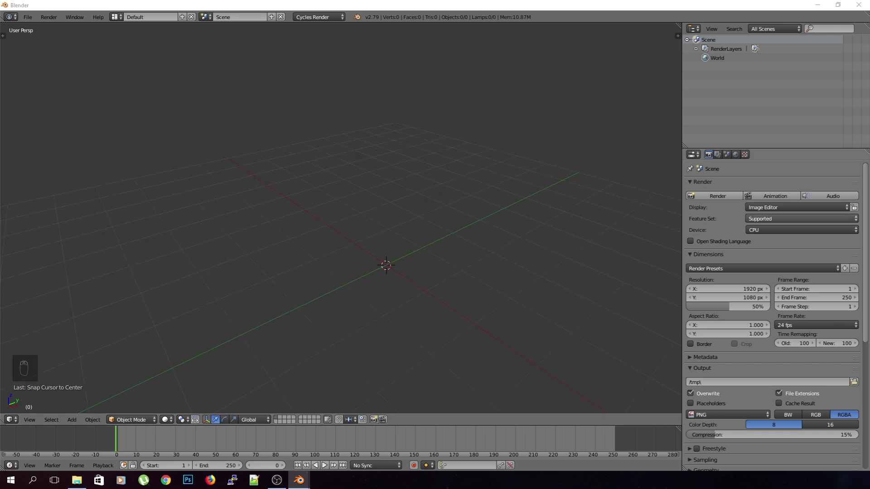
middle_drag(421, 272, 352, 228)
middle_drag(355, 215, 369, 237)
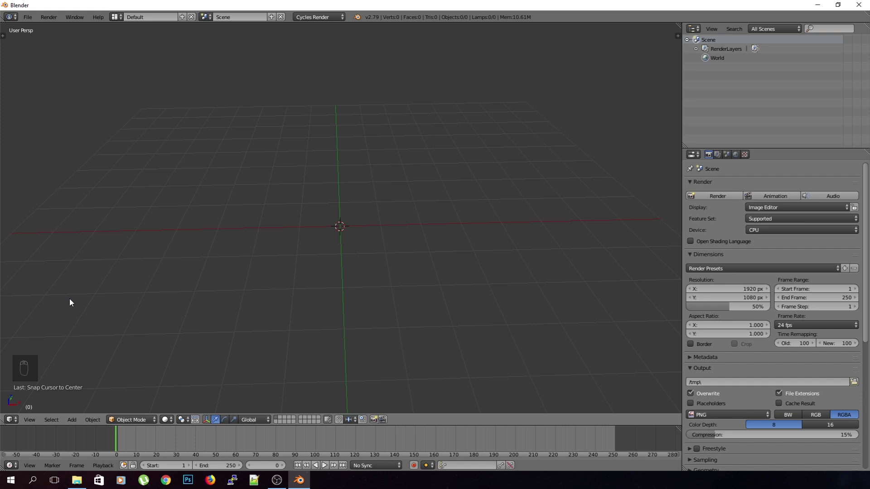
- Show User Preferences in the 3D View area and look through the Interface, Editing, Input, Add-ons, Themes, File and System settings
click(14, 421)
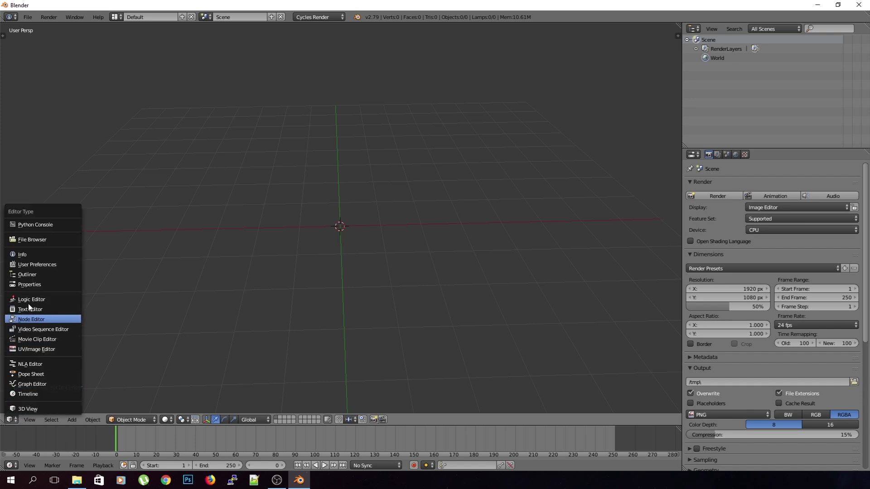
click(32, 262)
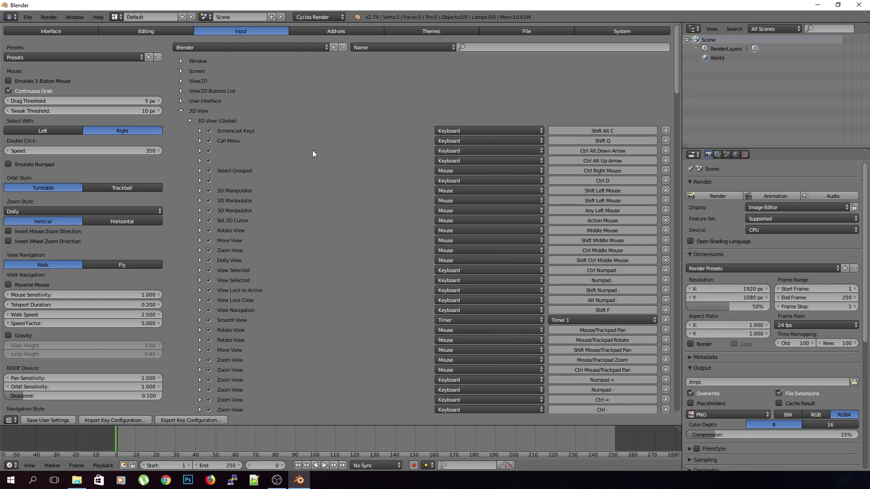
click(52, 28)
click(159, 31)
click(226, 29)
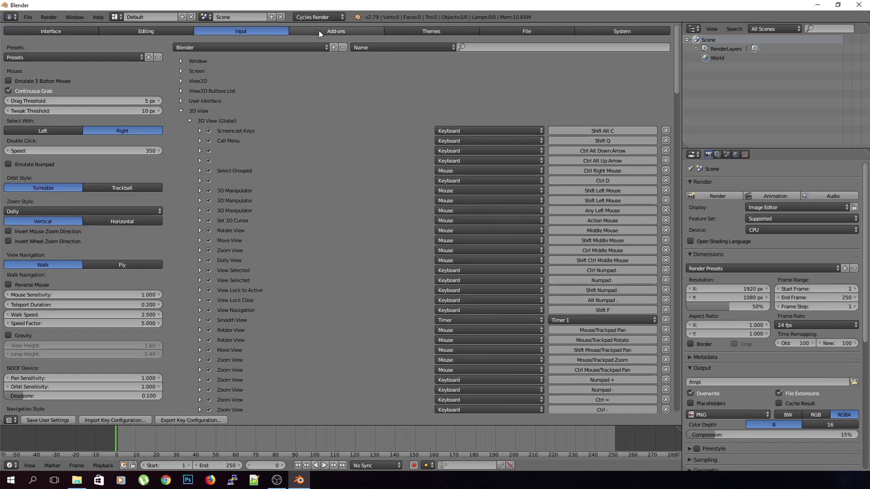
click(338, 31)
click(469, 31)
click(551, 31)
click(630, 30)
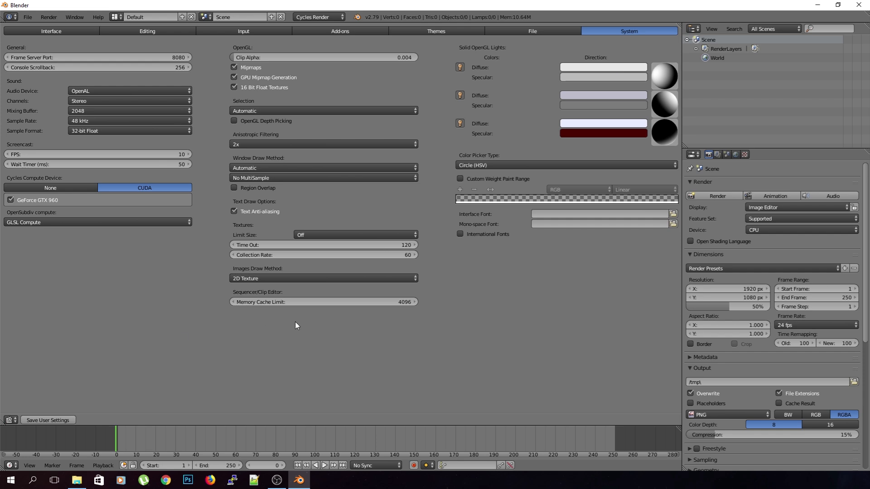
- In the 3D View (Global) input keymap, assign Rotate View to Alt Left Mouse, Move View to Alt Middle Mouse and Zoom View to Alt Right Mouse
click(241, 32)
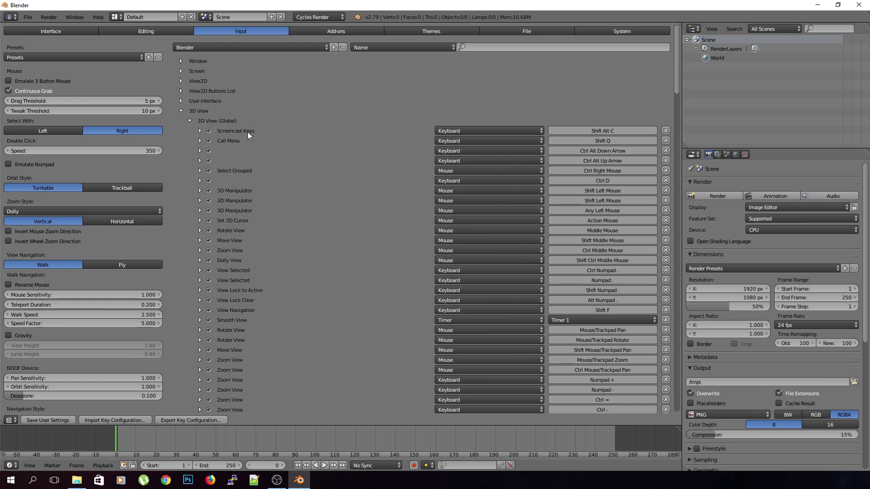
click(181, 111)
click(181, 111)
click(189, 121)
click(203, 121)
click(563, 233)
alt+click(564, 230)
click(599, 241)
alt+middle_click(598, 241)
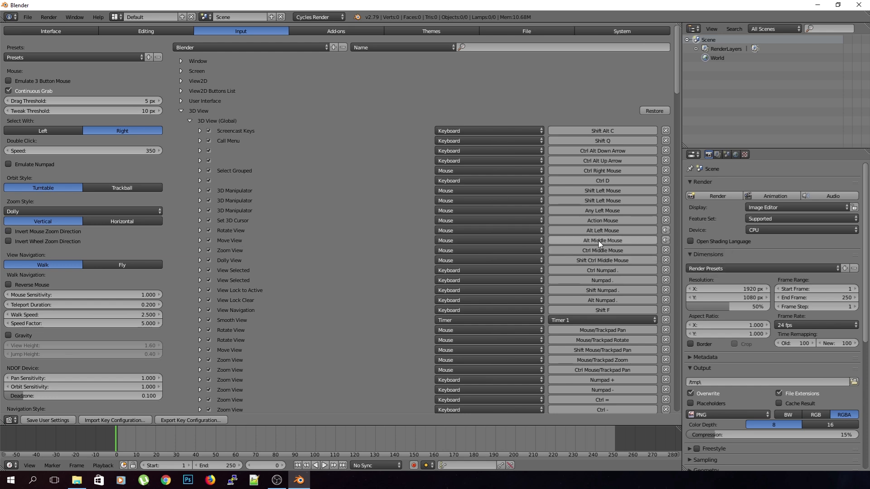
click(598, 251)
alt+right_click(598, 251)
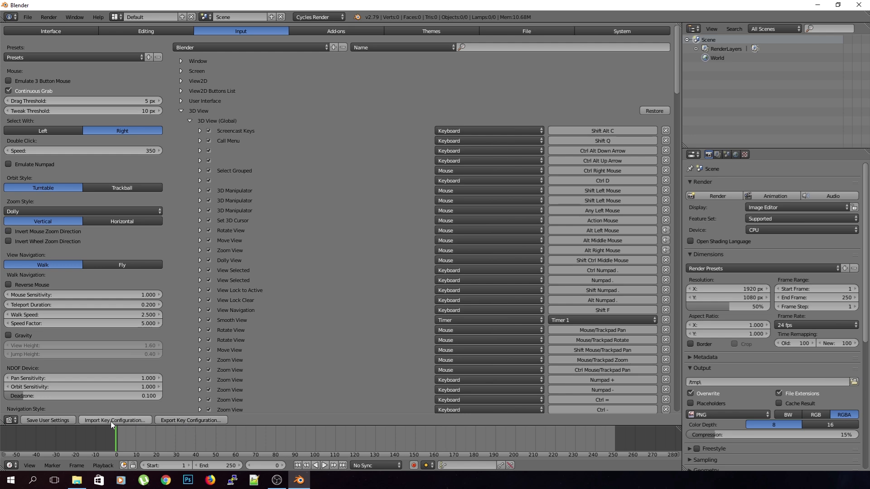
- Activate the Blender MayaView key configuration and return the preferences area to the 3D View editor
click(292, 46)
click(242, 50)
click(254, 78)
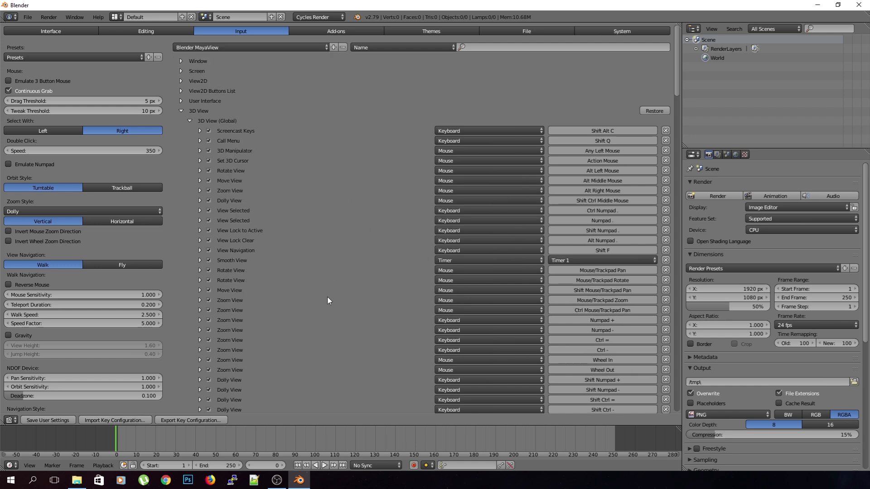
click(8, 419)
click(27, 410)
middle_drag(348, 242, 358, 211)
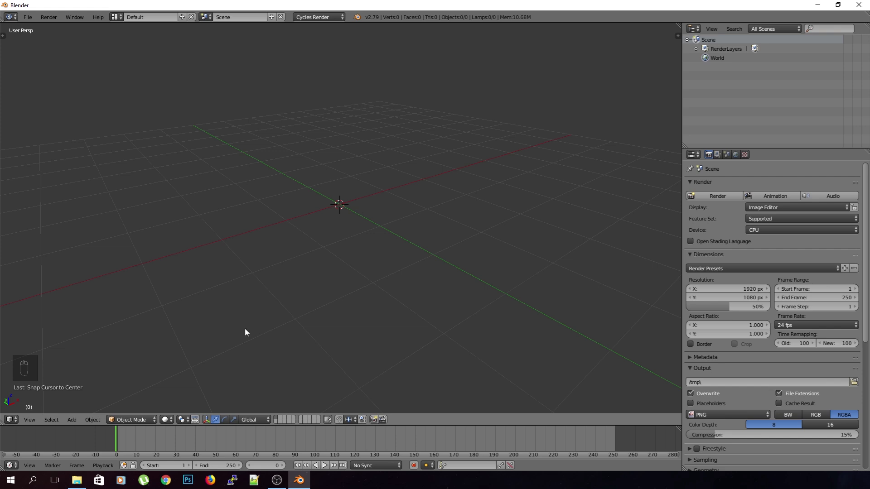
- Examine the object types the 3D View's Add command offers, including its Mesh primitives
click(69, 419)
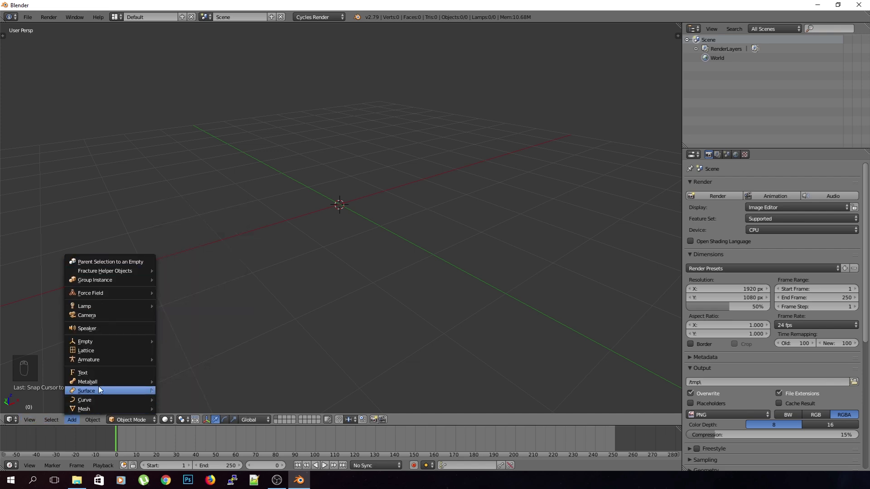
mouse_move(94, 409)
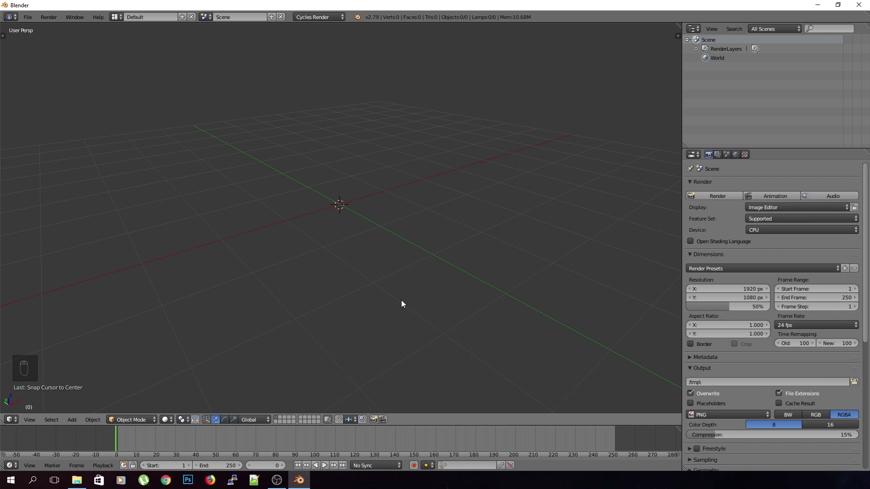
click(73, 420)
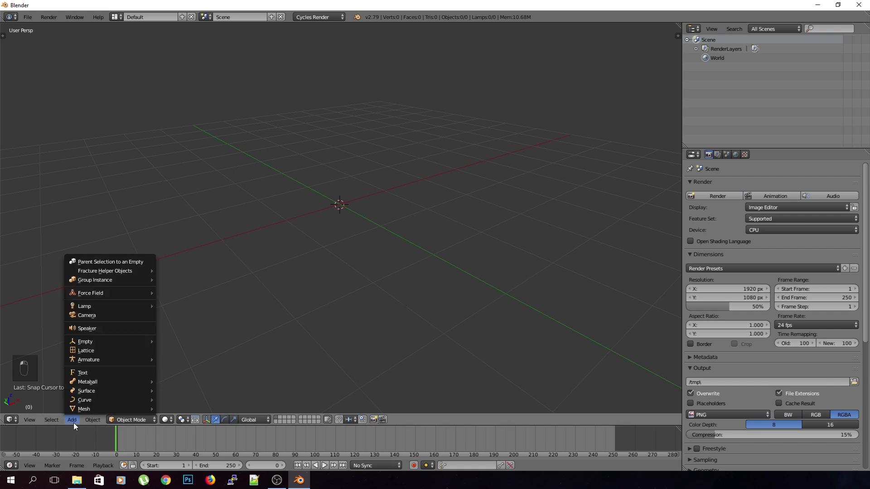
key(shift+a)
mouse_move(274, 213)
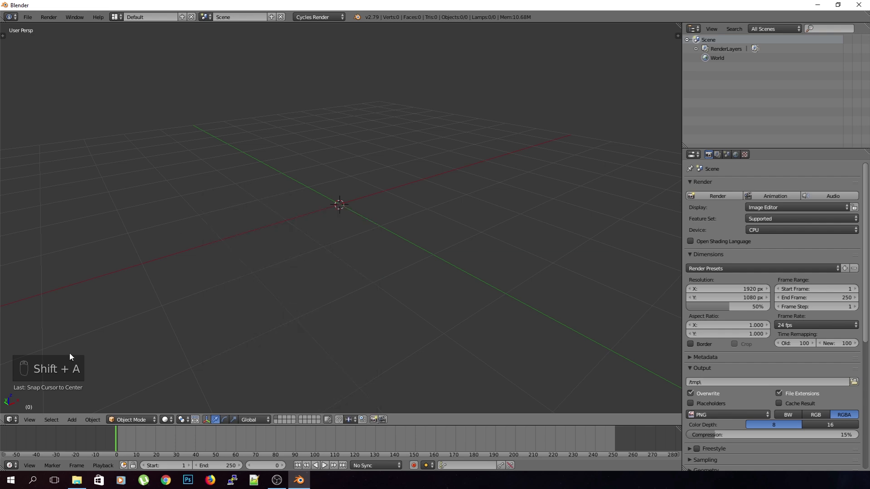
click(74, 420)
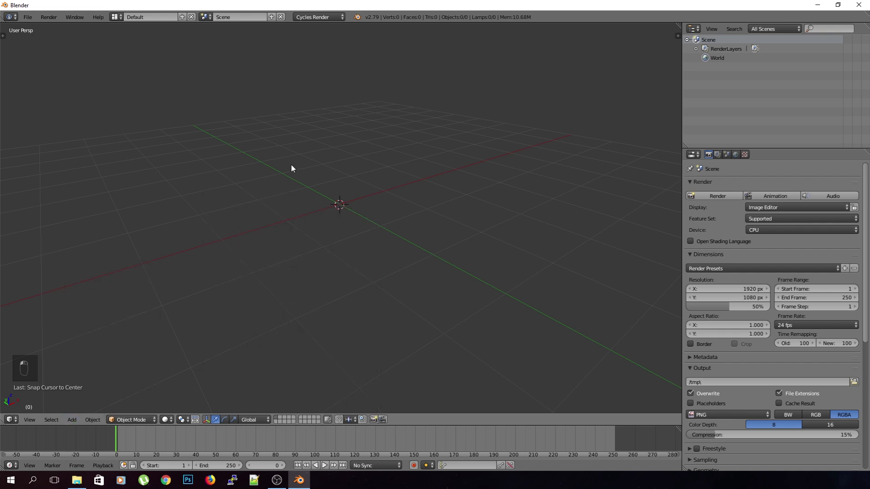
- Add a mesh cube at the 3D cursor and delete it
key(shift+a)
mouse_move(293, 167)
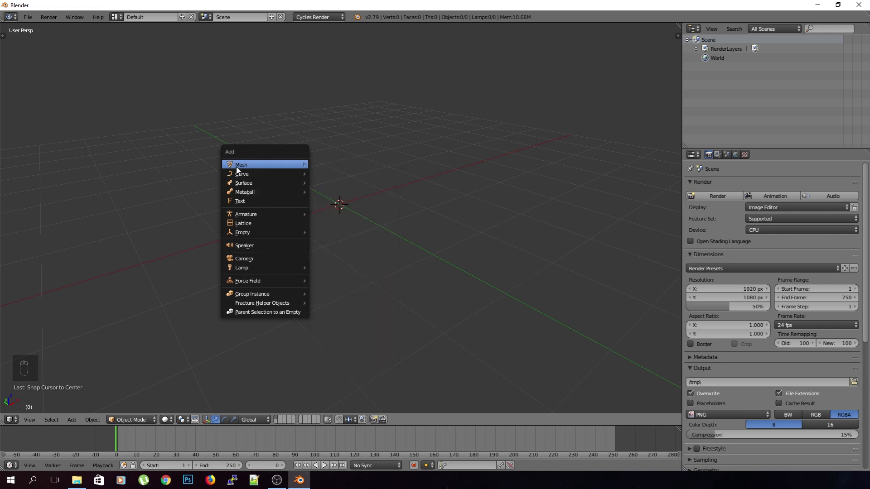
mouse_move(244, 213)
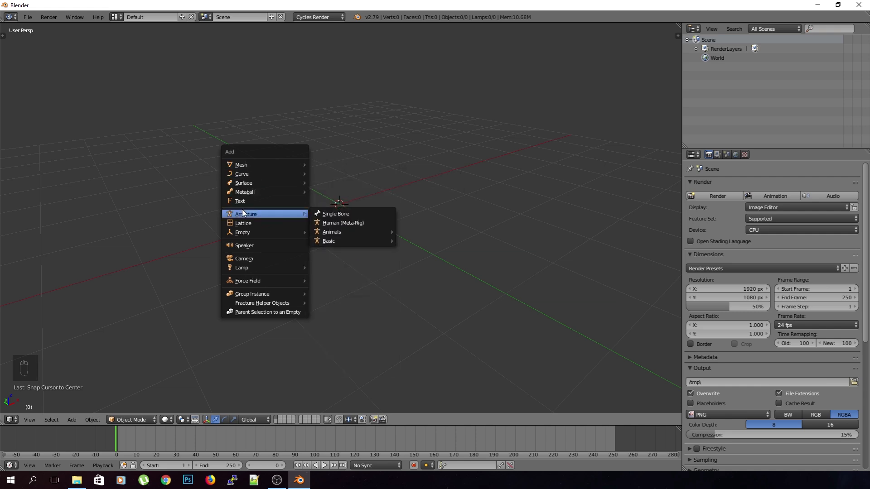
key(m)
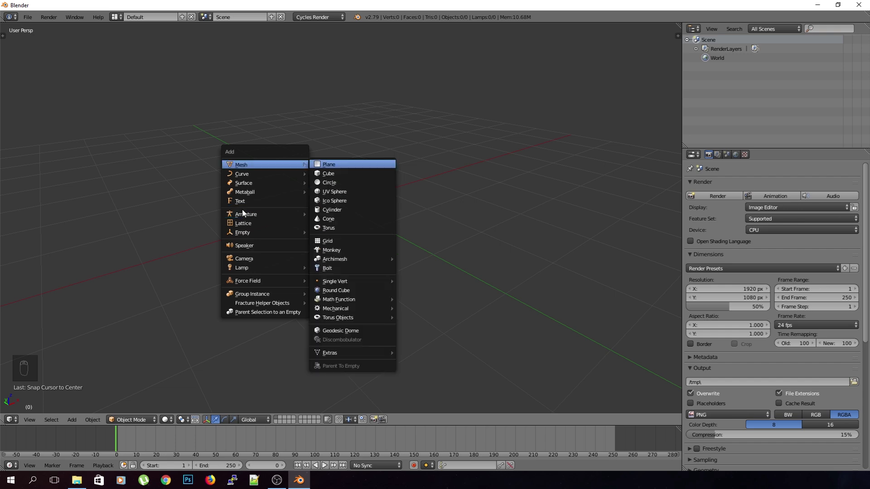
click(338, 173)
key(Delete)
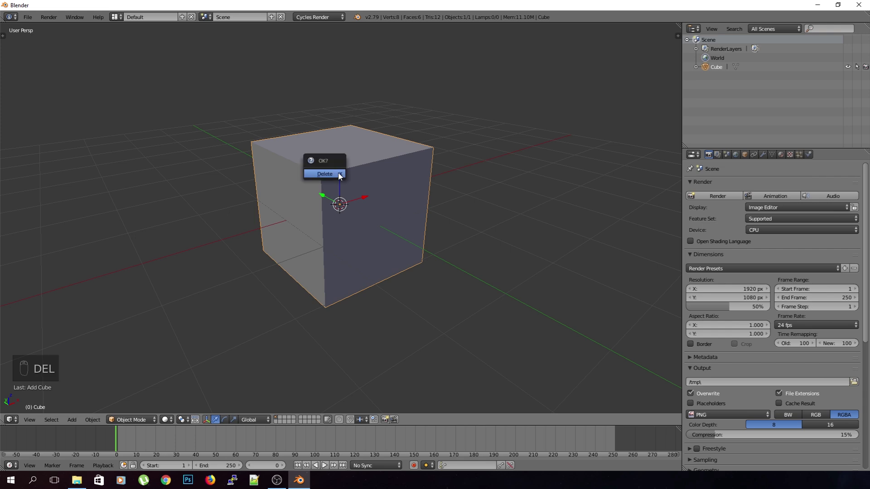
click(338, 172)
- Repeat adding a mesh cube at the 3D cursor and deleting it three more times
key(shift+a)
mouse_move(338, 173)
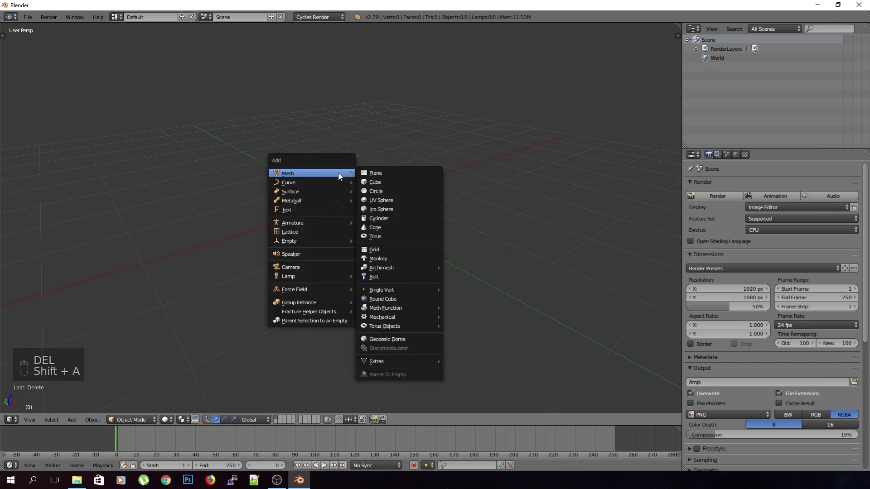
click(373, 181)
key(Delete)
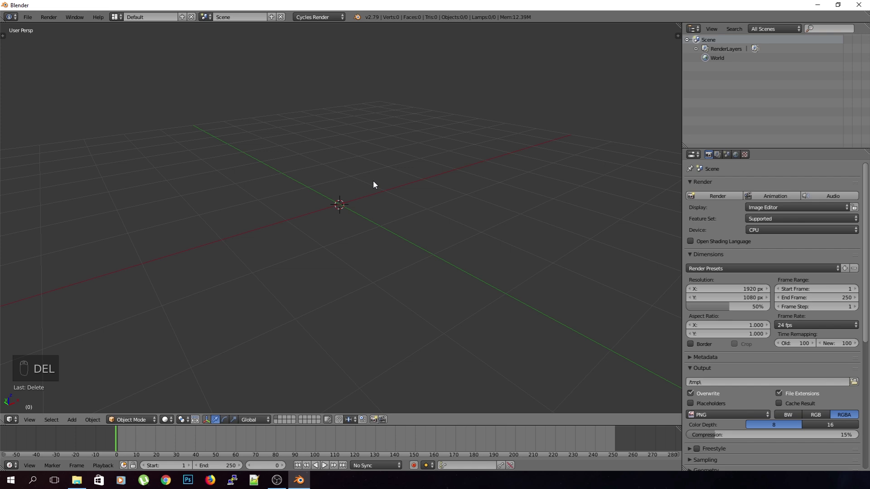
key(shift+a)
click(373, 185)
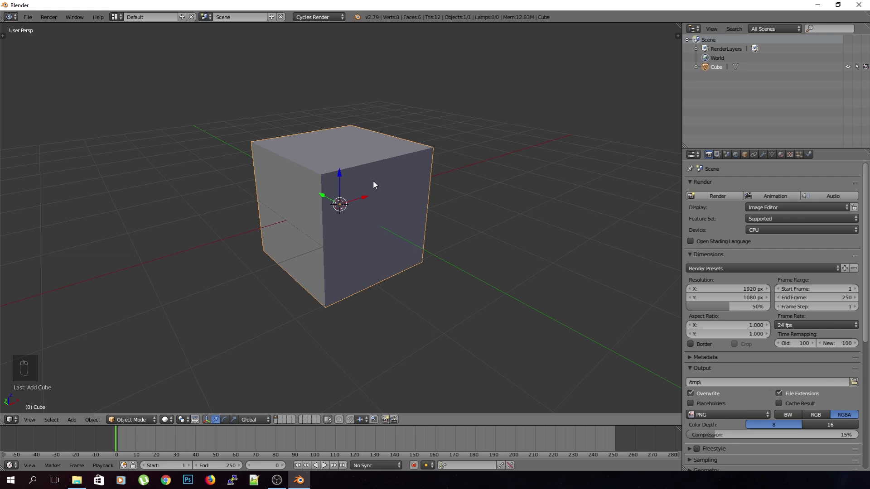
key(Delete)
key(Return)
key(shift+a)
key(m)
key(c)
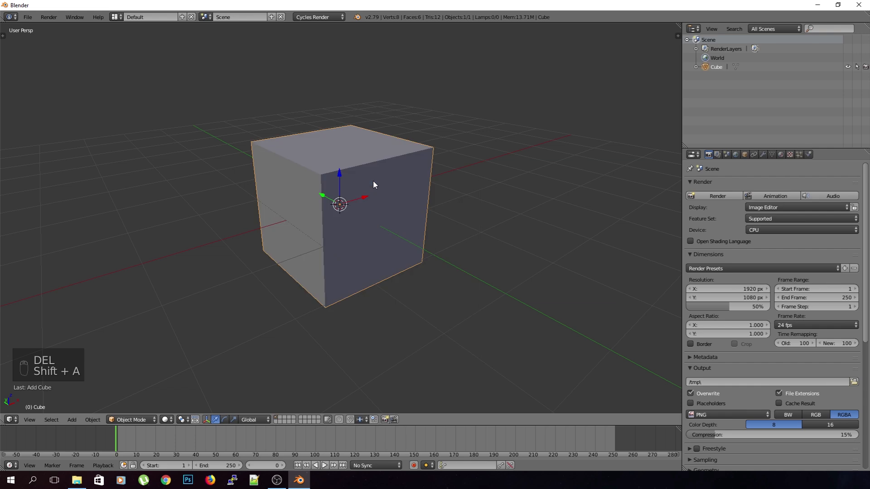
key(Delete)
click(374, 184)
- Add a mesh cylinder at the 3D cursor and delete it
key(shift+a)
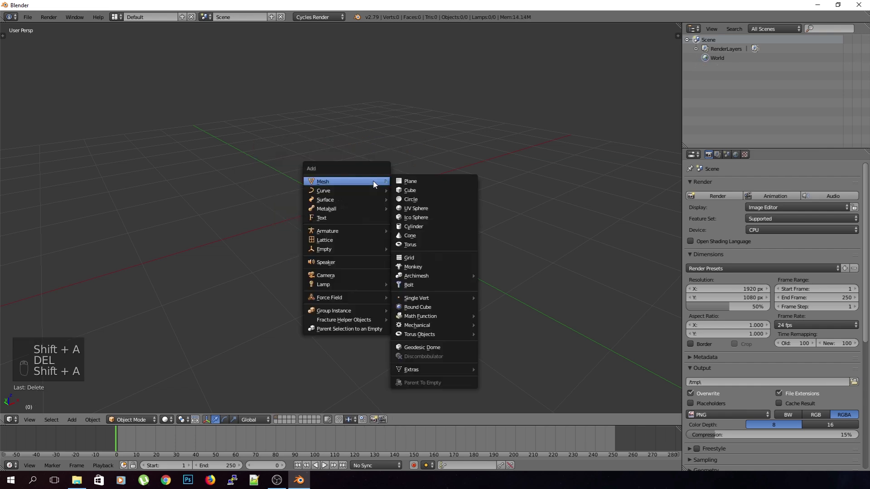
key(m)
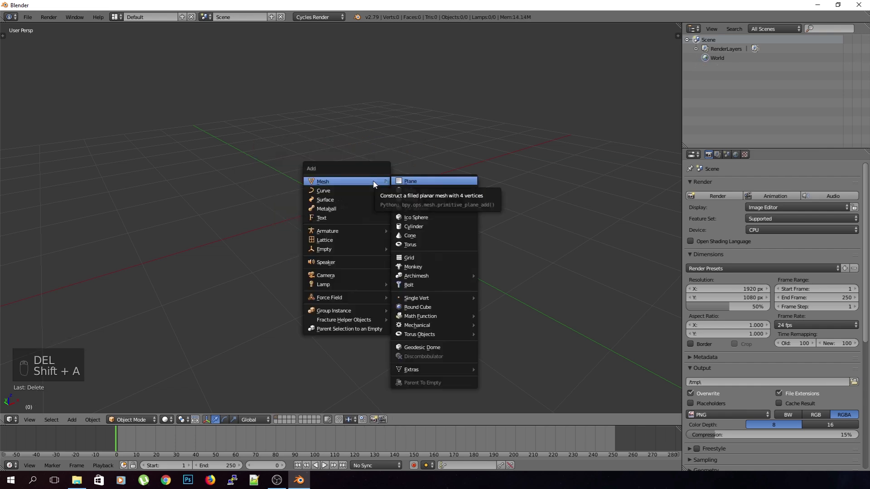
click(402, 226)
key(Delete)
key(shift+a)
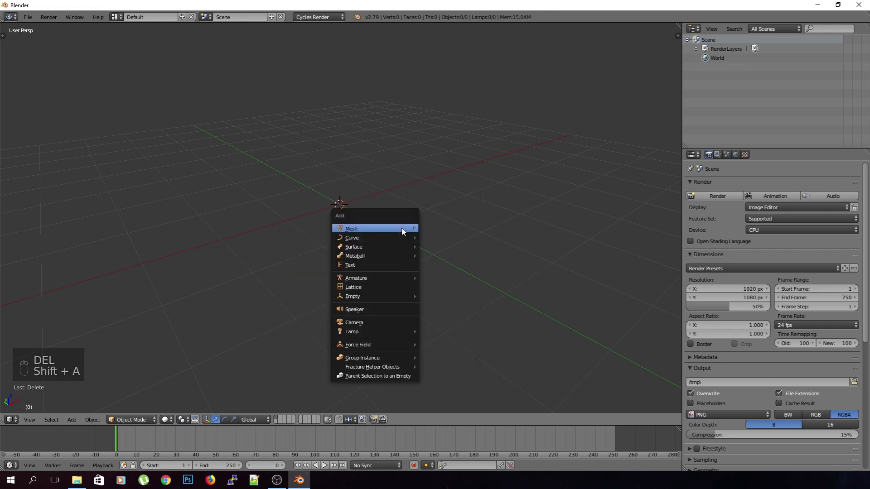
mouse_move(399, 230)
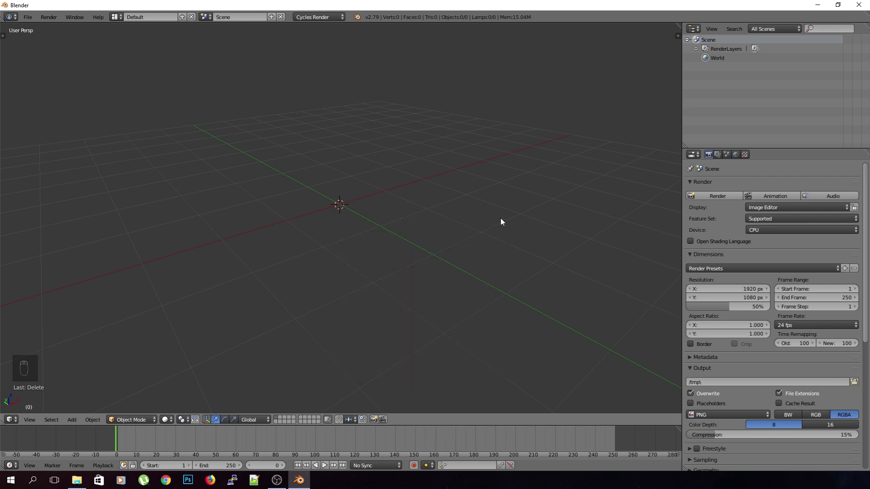
- Add a mesh cube at the 3D cursor in the empty scene
key(shift+a)
key(Down)
key(Down)
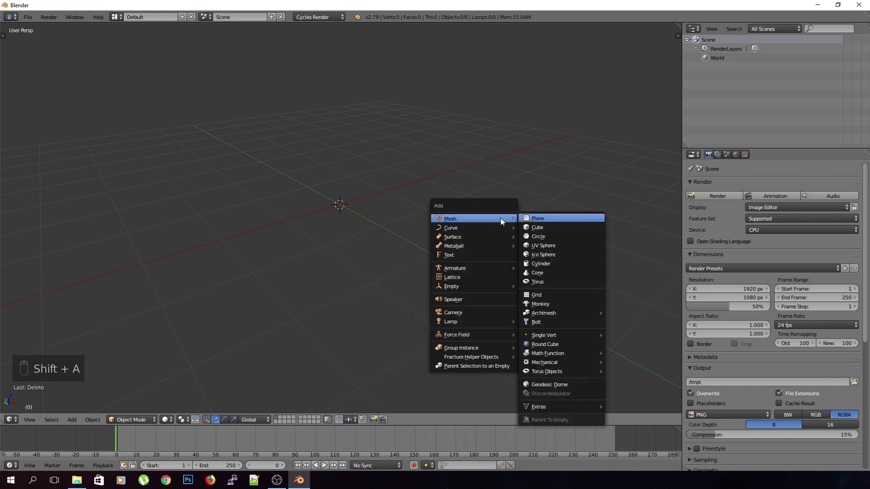
key(Return)
middle_drag(401, 268, 341, 244)
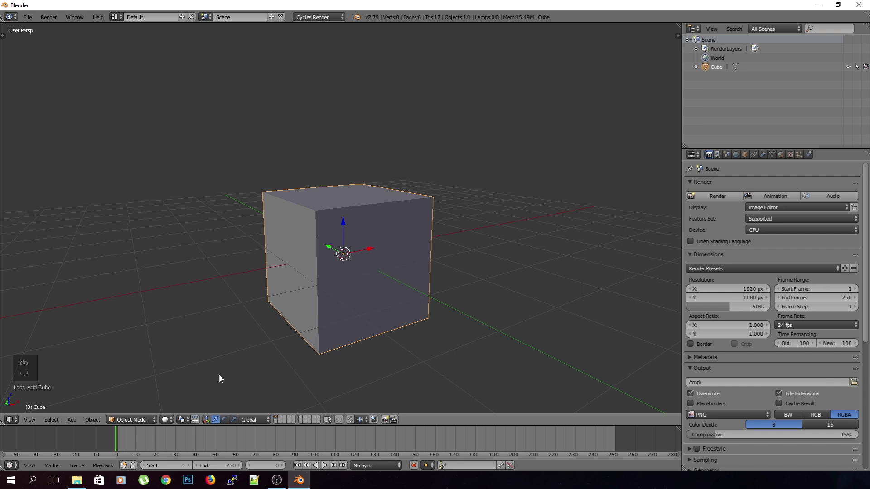
- Switch the selected cube from Object Mode to Edit Mode
click(117, 422)
key(g)
middle_drag(314, 266, 337, 285)
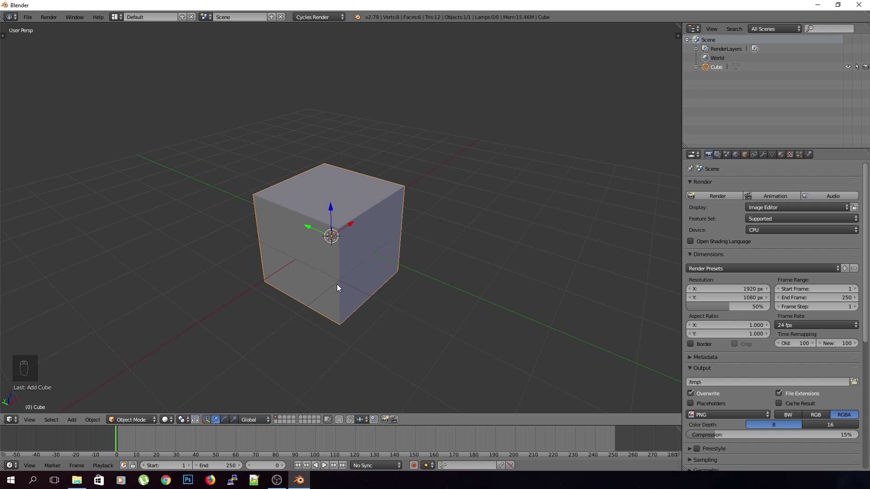
click(131, 419)
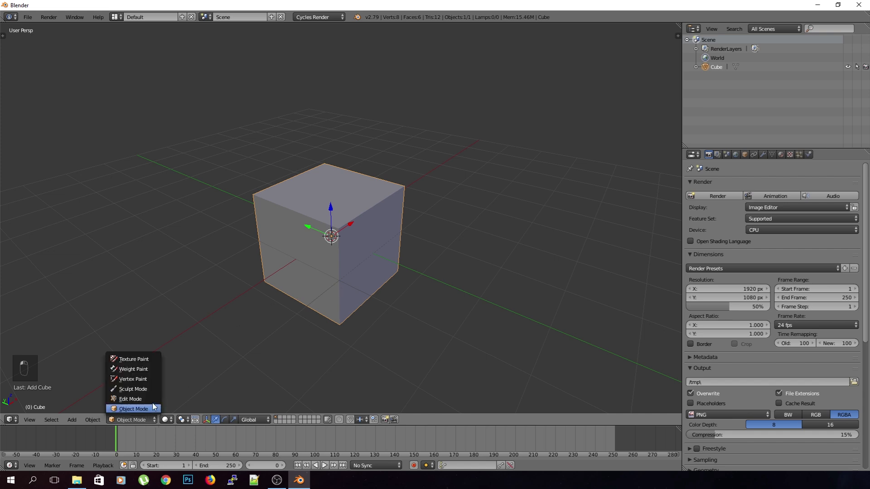
click(149, 398)
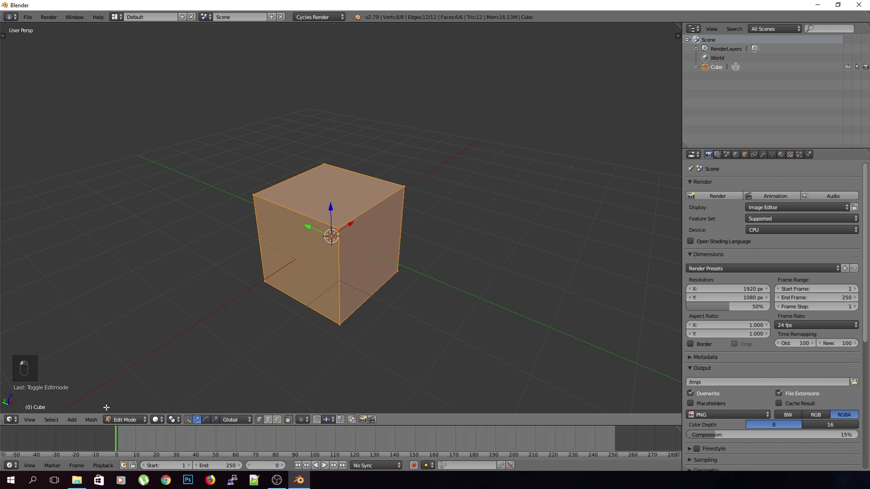
- Try to move one upper corner vertex of the cube freely in Edit Mode
right_click(405, 187)
key(g)
right_click(494, 153)
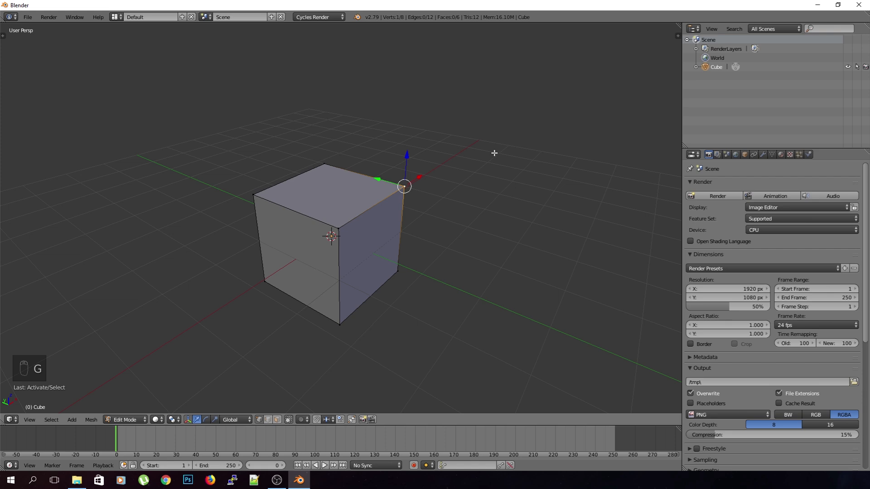
- Switch the cube back to Object Mode, try moving the whole cube freely and undo the move
click(129, 420)
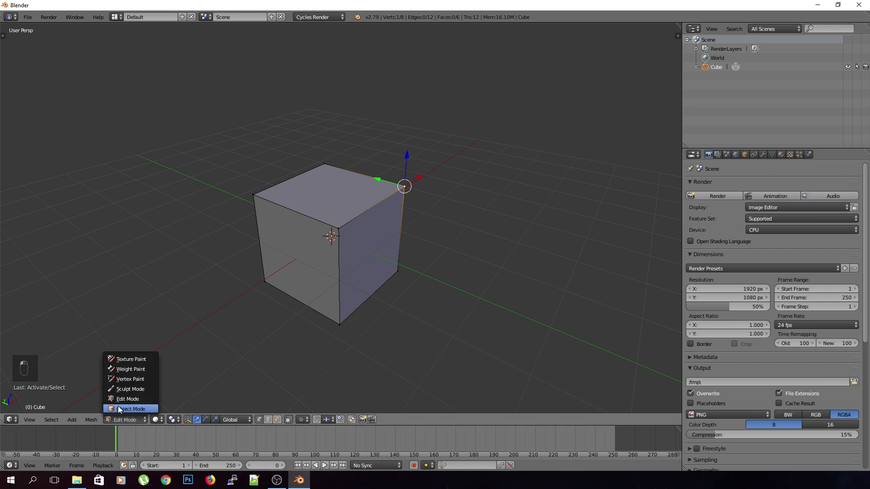
click(132, 410)
right_click(328, 255)
middle_drag(328, 255, 382, 273)
key(g)
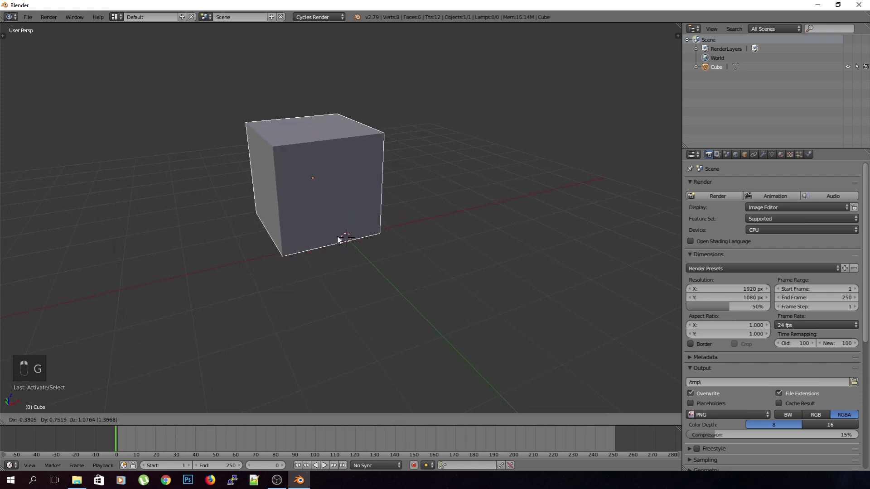
click(340, 278)
key(ctrl+z)
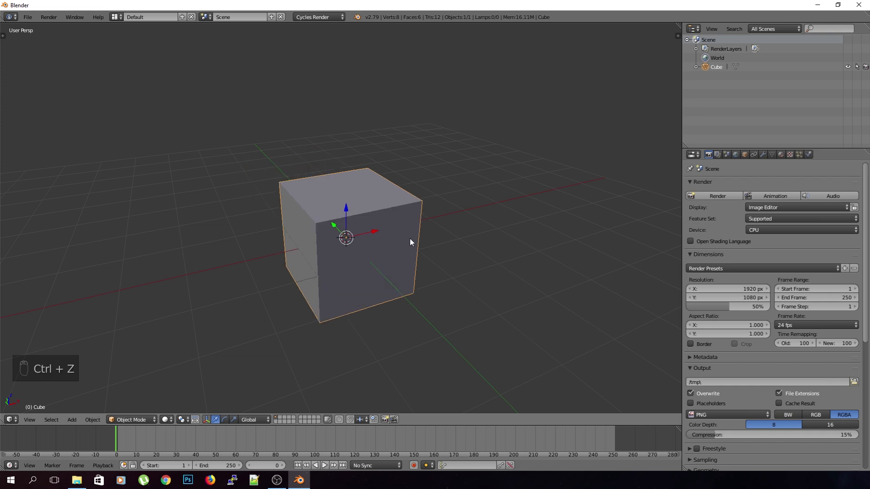
- Place the 3D cursor above and behind the cube, and snap the cursor back to the center
click(425, 127)
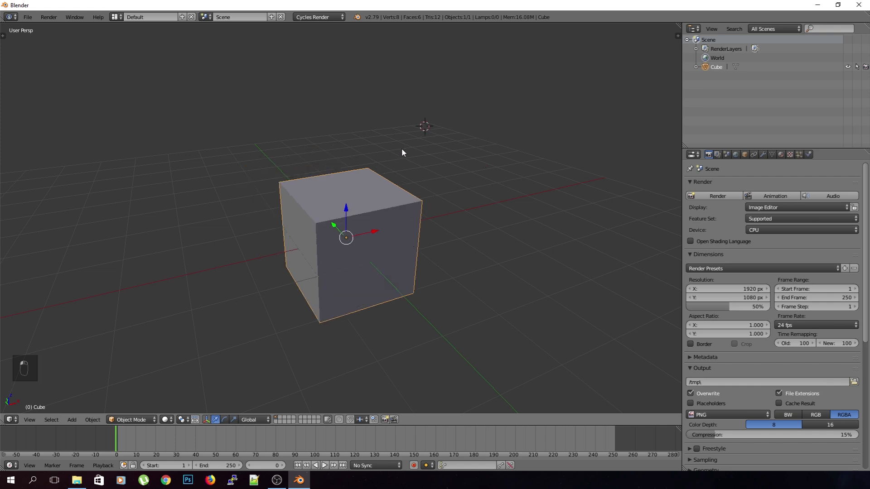
key(shift+s)
click(427, 115)
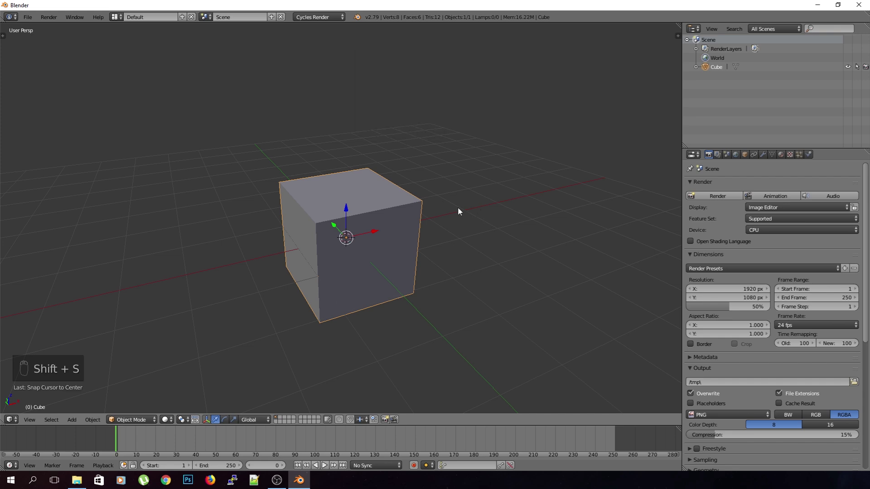
- Select the cube and toggle the selection of all objects, ending with nothing selected
middle_drag(253, 218, 341, 205)
right_click(342, 204)
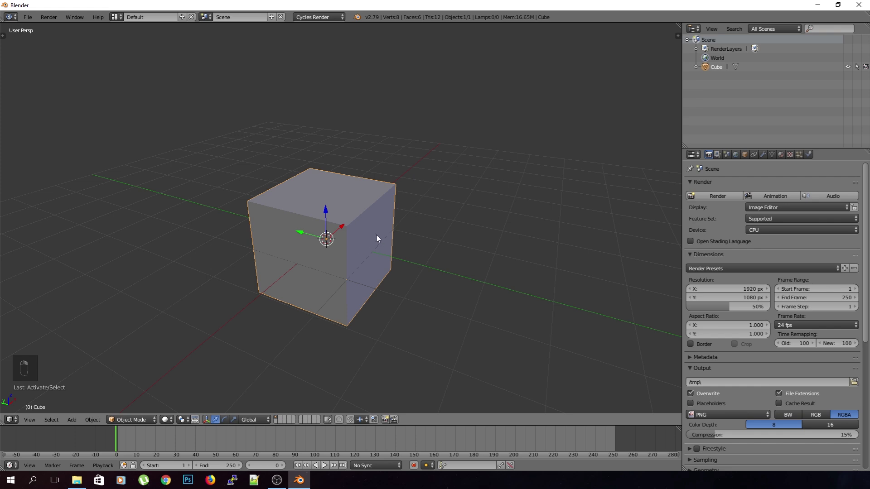
key(a)
key(a)
key(a)
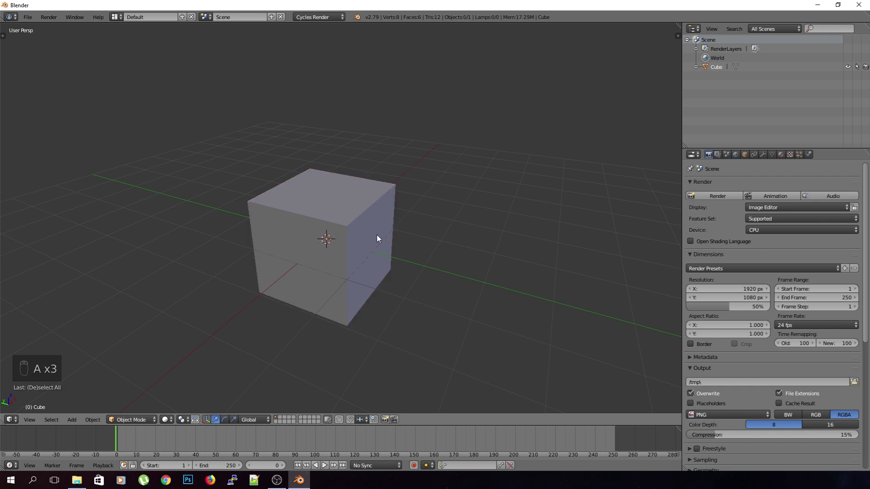
- Find the (De)select All command, toggle the selection several times and reselect the cube
click(54, 421)
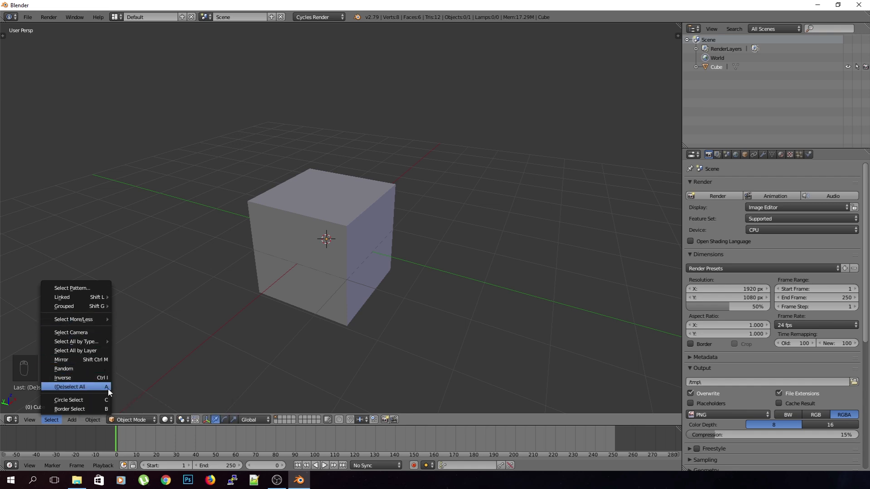
key(a)
key(a)
key(a)
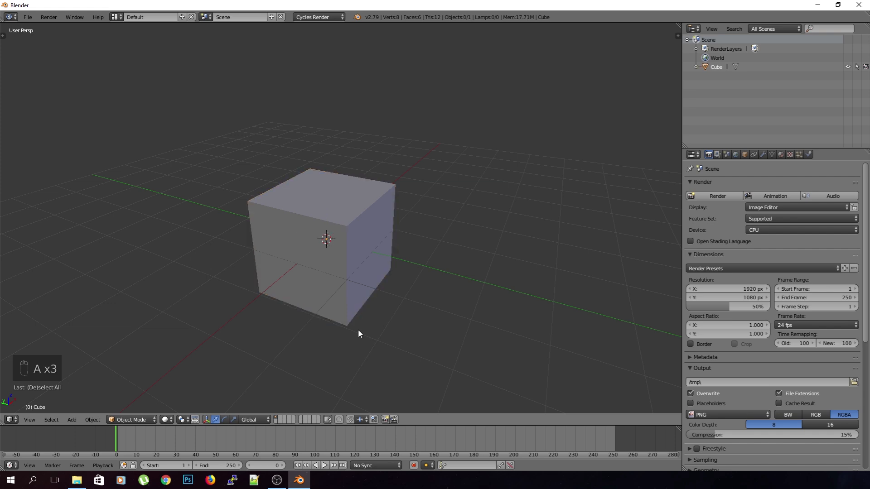
right_click(326, 291)
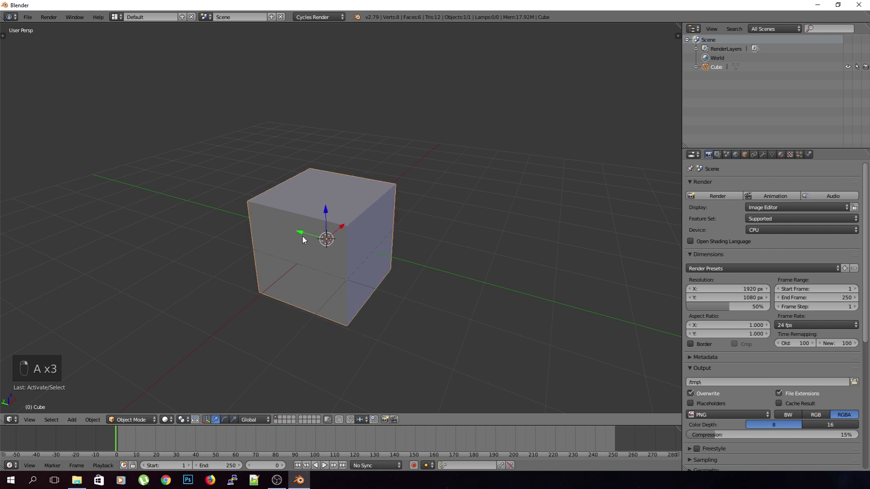
key(a)
right_click(358, 240)
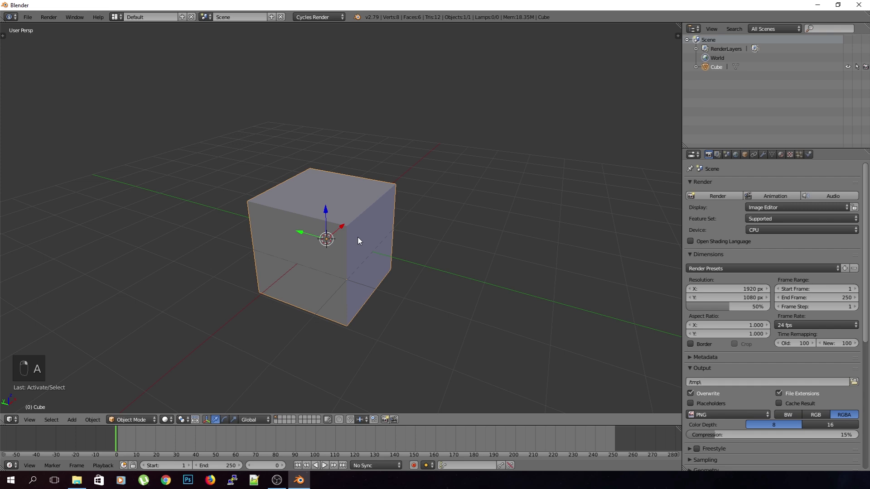
- Duplicate the selected cube twice, placing each copy diagonally behind and above the previous one
key(shift+d)
click(429, 240)
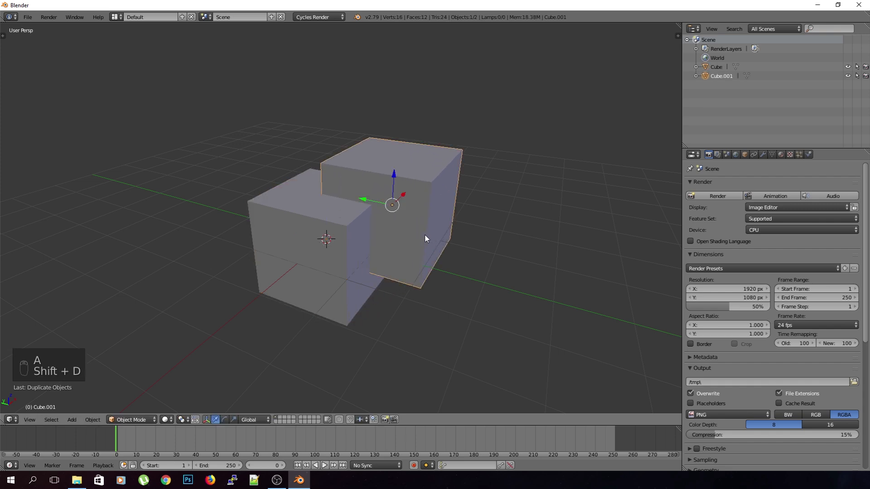
middle_drag(430, 239, 371, 260)
key(shift+d)
click(438, 235)
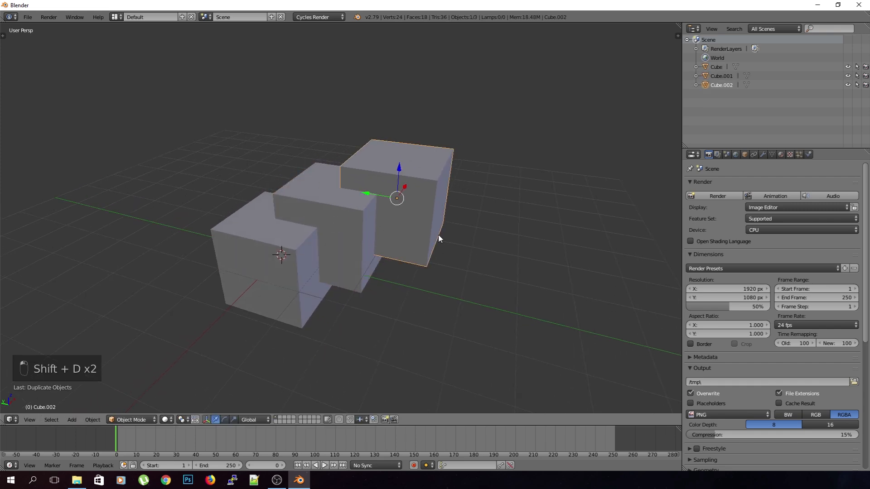
- Select all three cubes by extending the selection one at a time, deselecting the rear cube and adding it again
right_click(244, 278)
shift+right_click(353, 224)
shift+right_click(413, 194)
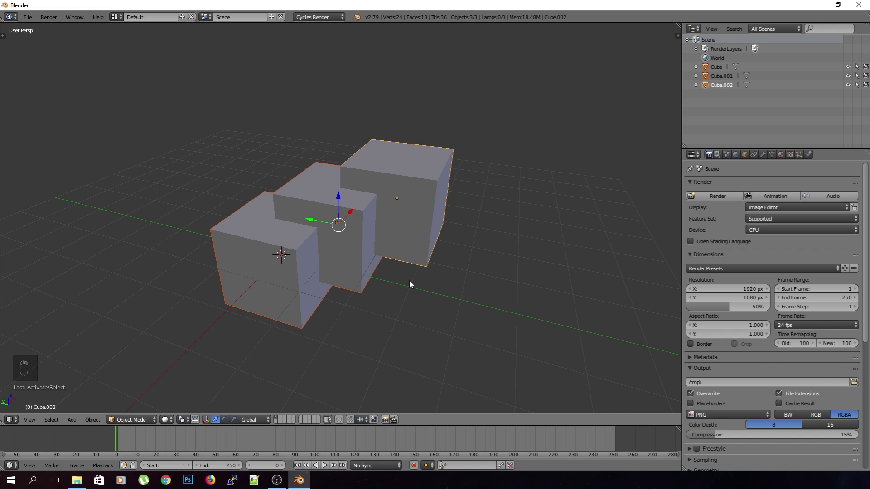
shift+right_click(402, 205)
shift+right_click(277, 282)
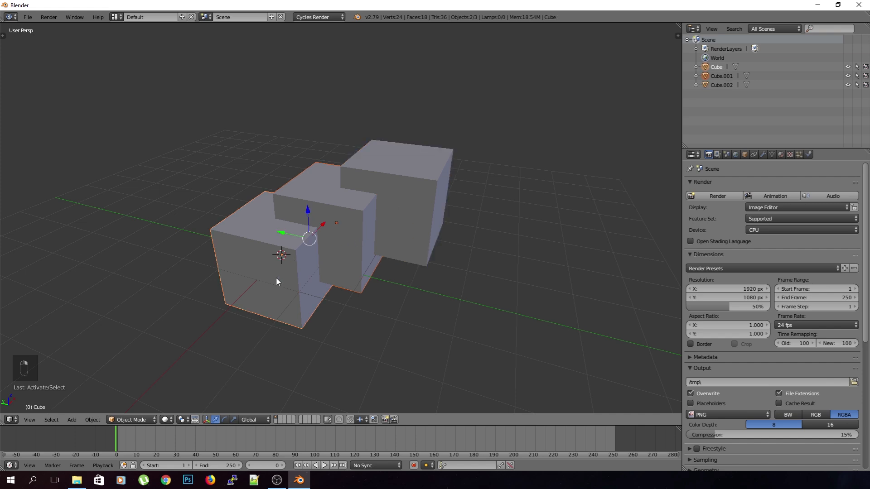
shift+right_click(402, 191)
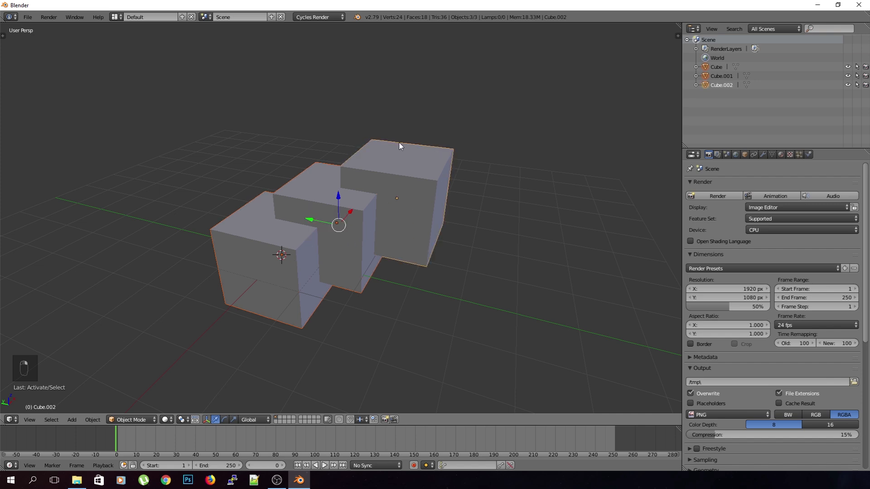
- Show the Object properties, make the selected cubes active in turn, and deselect the rear cube
scroll(383, 142, up, 2)
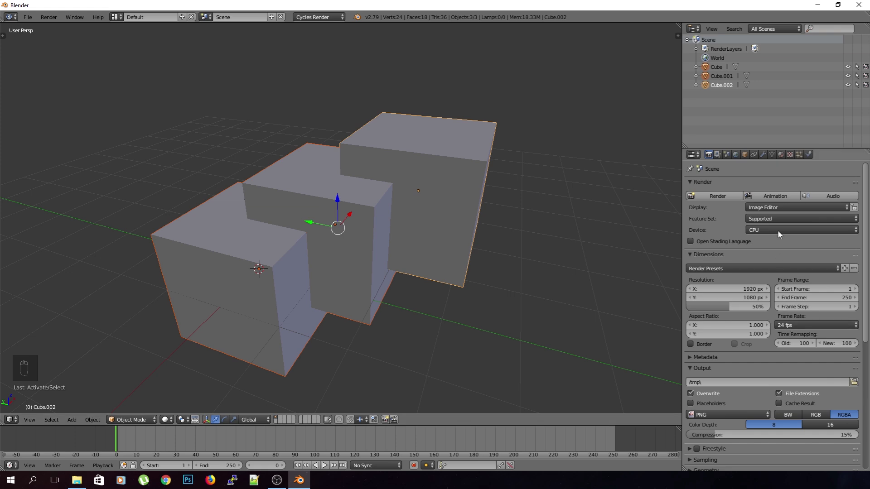
click(745, 155)
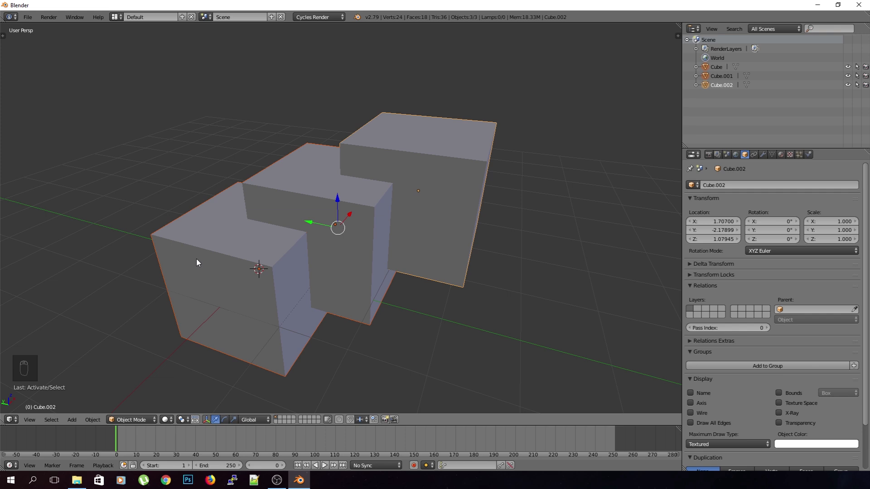
shift+right_click(265, 168)
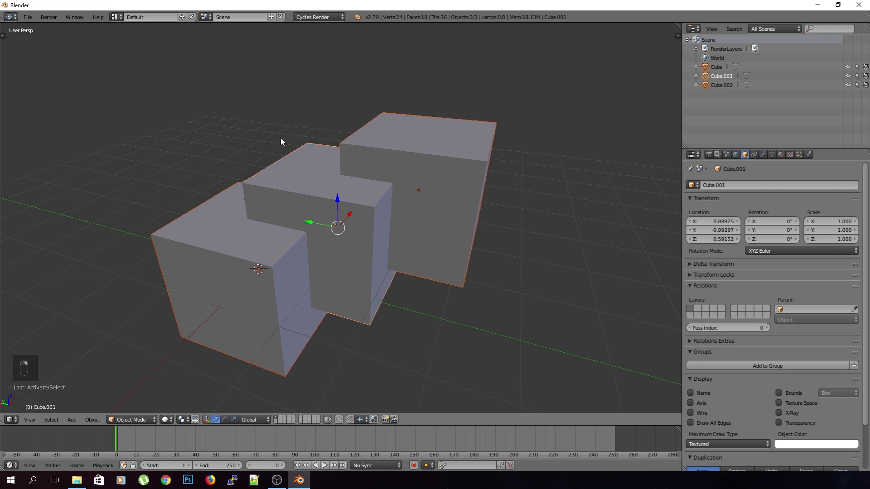
shift+right_click(215, 213)
shift+right_click(276, 173)
shift+right_click(372, 140)
shift+right_click(326, 166)
shift+right_click(438, 130)
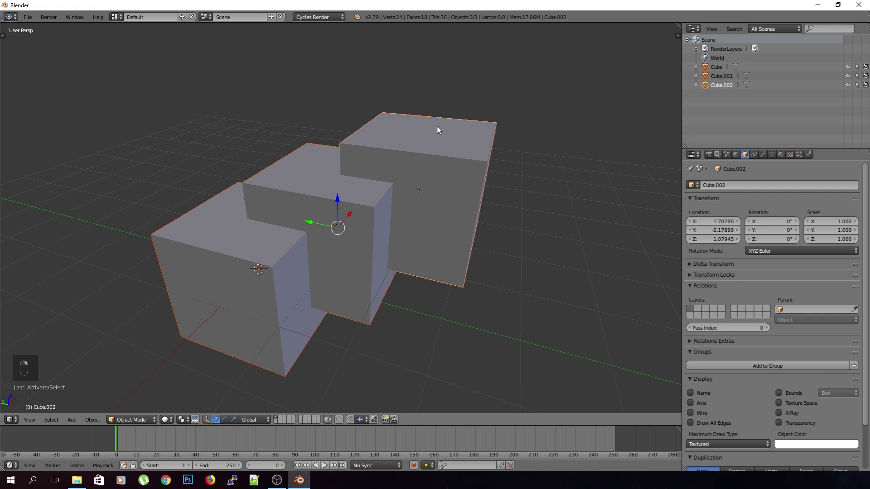
shift+right_click(437, 127)
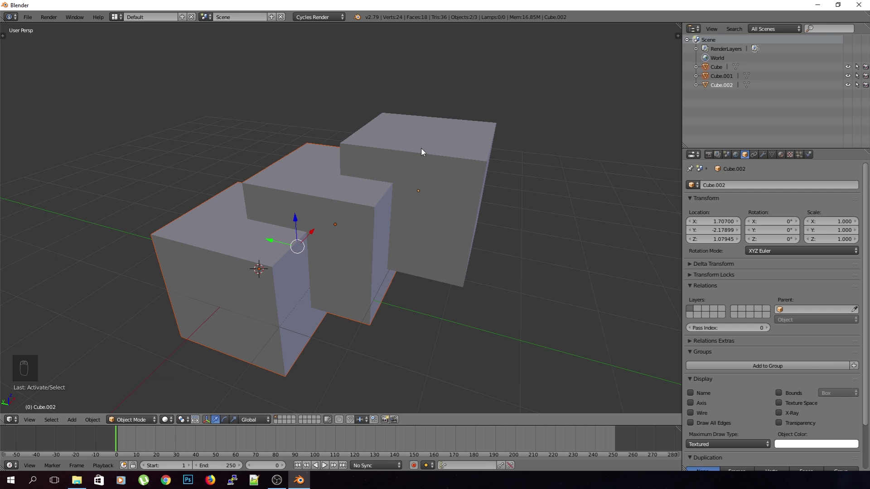
- Clear the selection and select each of the three cubes individually, ending with the rear one
middle_drag(422, 167, 419, 205)
key(a)
right_click(285, 257)
right_click(347, 224)
right_click(427, 203)
- Add the middle and front cubes to the selection, make the rear cube active again and deselect it
shift+right_click(319, 214)
shift+right_click(265, 301)
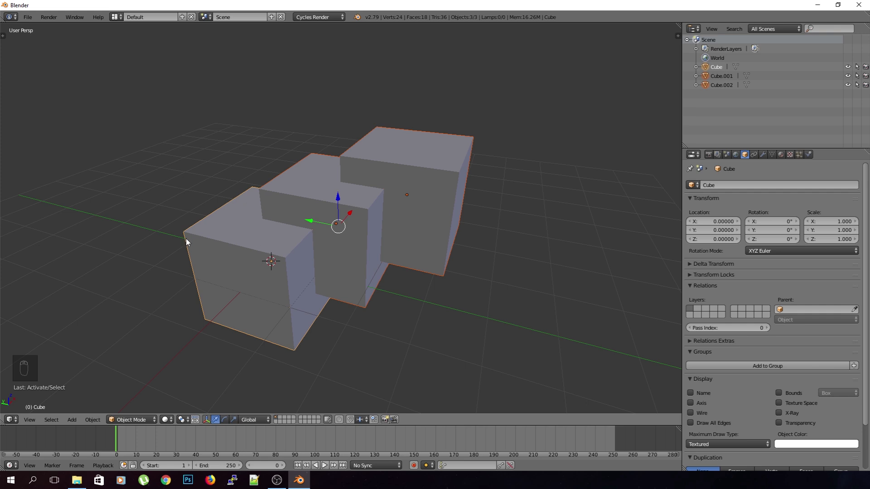
shift+right_click(445, 154)
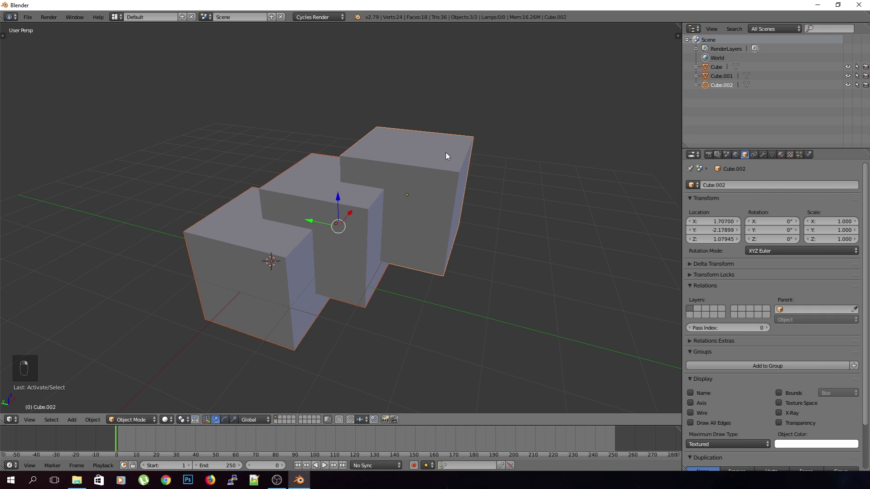
shift+right_click(447, 146)
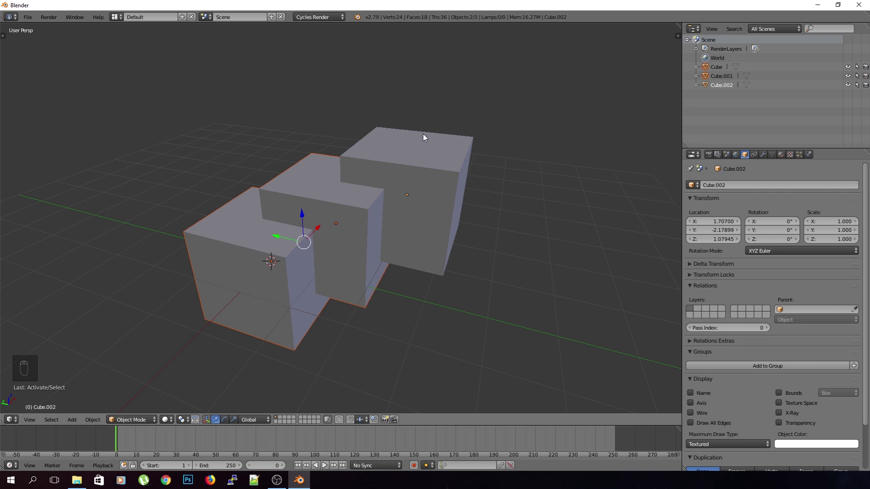
- Select all three cubes and delete them, undo the deletion, and delete them again
key(a)
key(a)
key(a)
key(x)
click(485, 175)
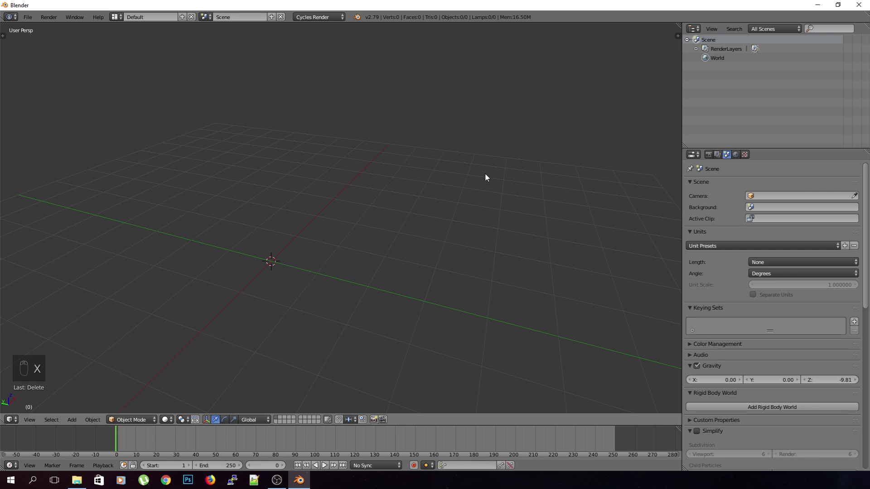
key(ctrl+z)
key(Delete)
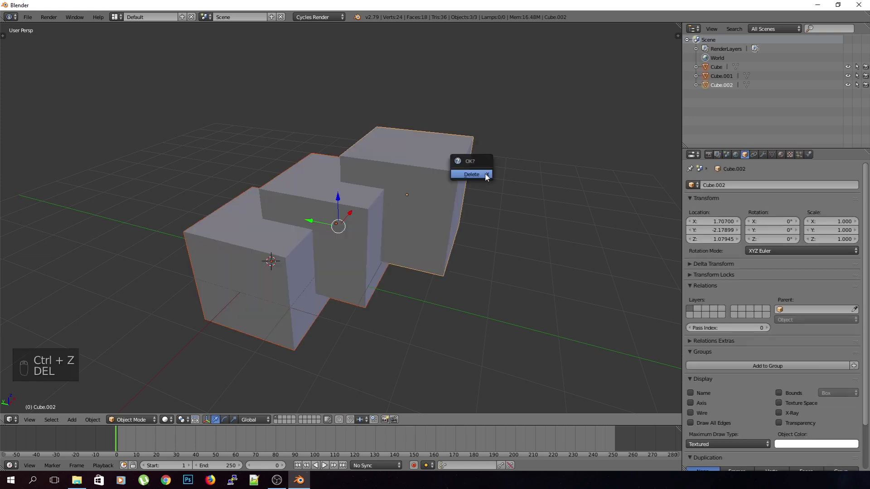
click(486, 175)
- Add a new mesh cube at the 3D cursor in the emptied scene
middle_drag(485, 174, 340, 214)
key(shift+a)
mouse_move(339, 214)
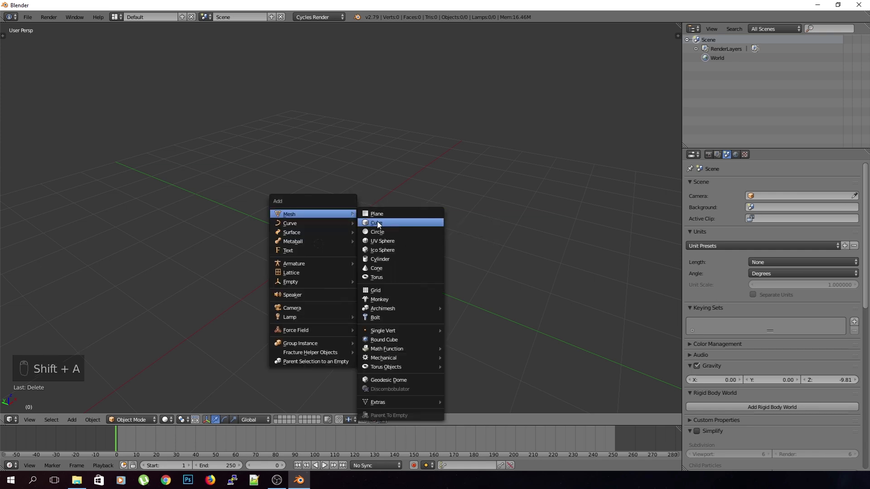
click(372, 223)
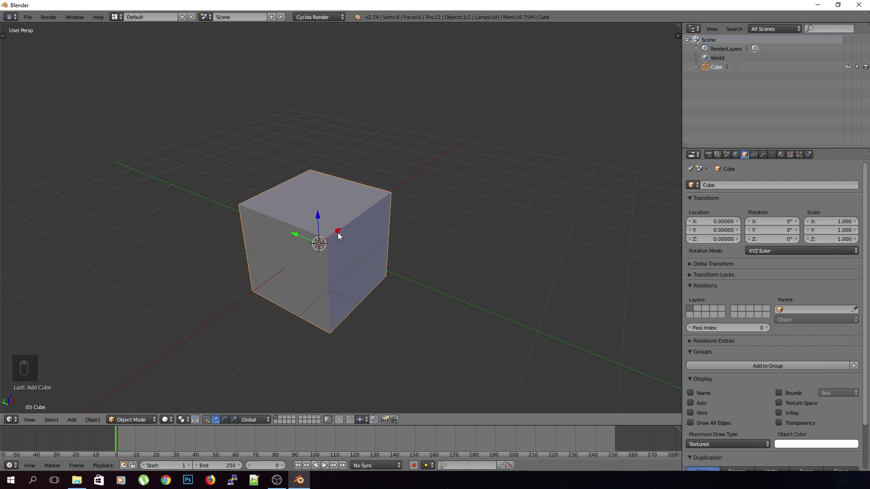
- Switch the new cube to Edit Mode, back to Object Mode, and into Edit Mode again
key(Tab)
click(135, 420)
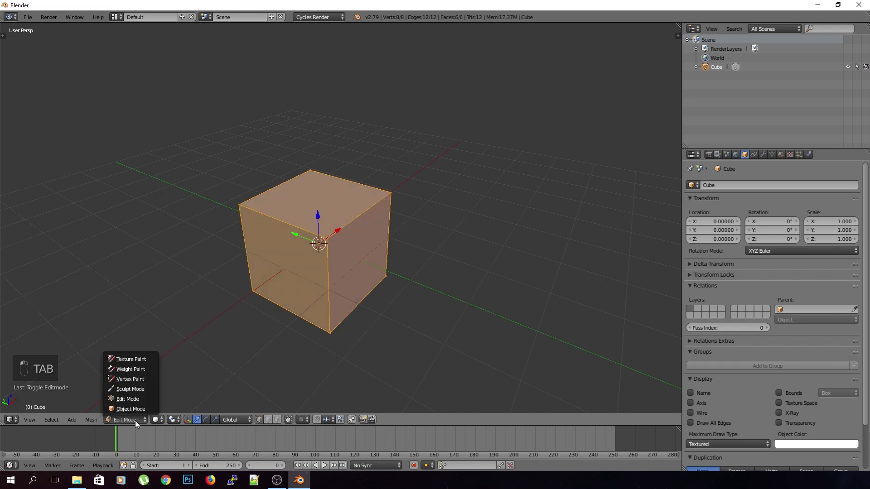
click(131, 409)
click(132, 419)
click(127, 399)
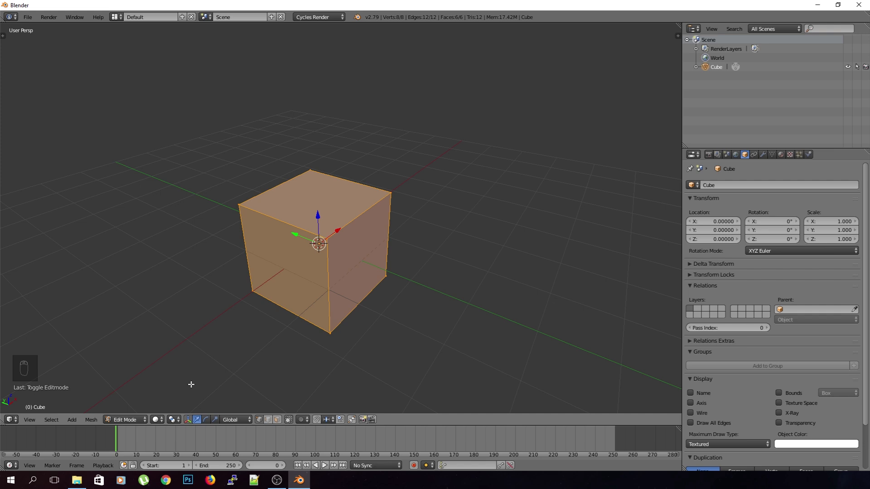
- Select single corner vertices on the cube's top face one after another
shift+middle_drag(227, 349, 247, 356)
scroll(247, 357, up, 1)
right_click(356, 270)
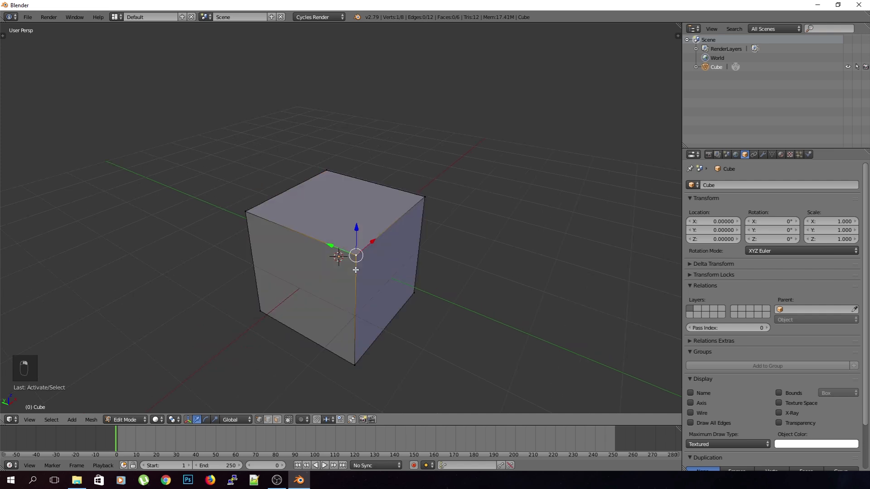
middle_drag(317, 265, 343, 271)
right_click(245, 235)
right_click(290, 168)
- Try moving a rear top corner vertex along the global Y axis, and undo the move
right_click(407, 184)
key(g)
key(y)
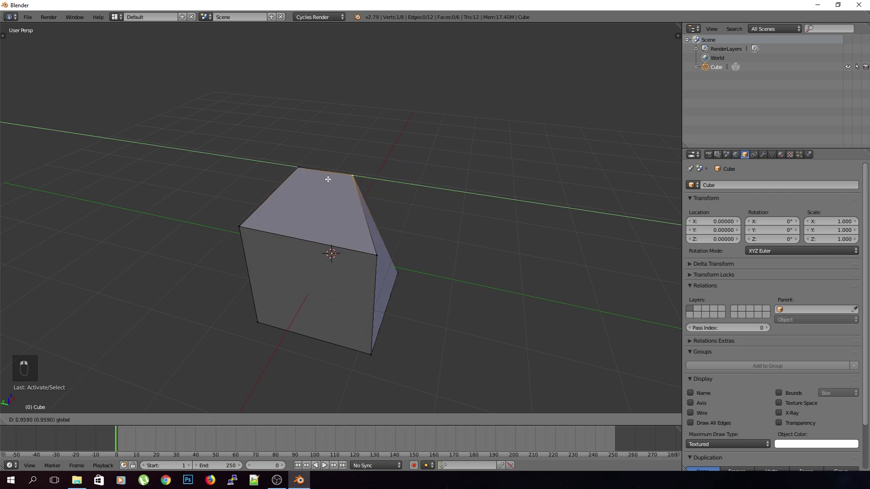
click(337, 198)
key(ctrl+z)
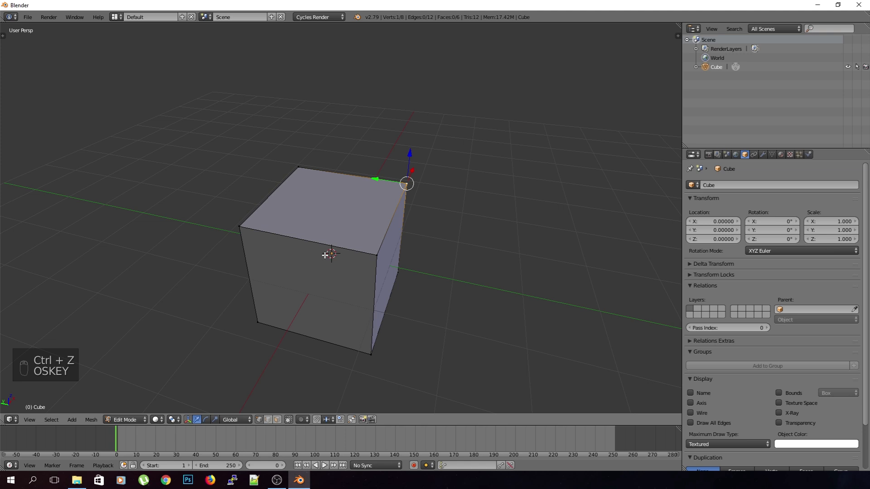
- Toggle the 3D manipulator widget off and on several times
key(ctrl+space)
key(ctrl+space)
key(ctrl+space)
key(ctrl+space)
key(ctrl+space)
key(ctrl+space)
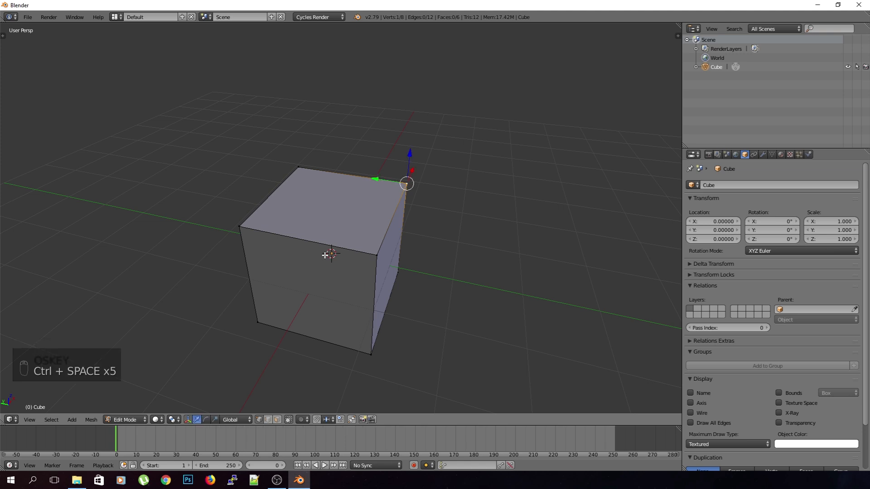
- Hide and show the 3D manipulator again, and switch it through rotate, scale and back to translate
key(ctrl+space)
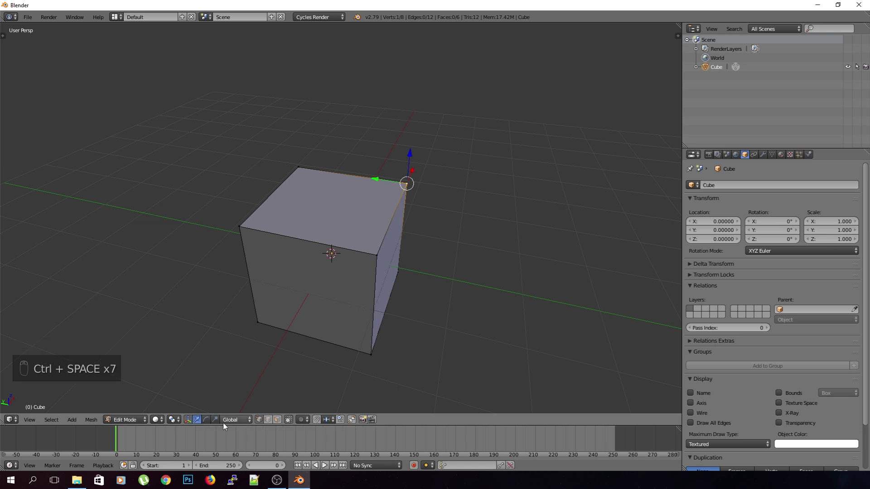
click(190, 421)
click(190, 420)
click(190, 420)
click(190, 421)
click(206, 419)
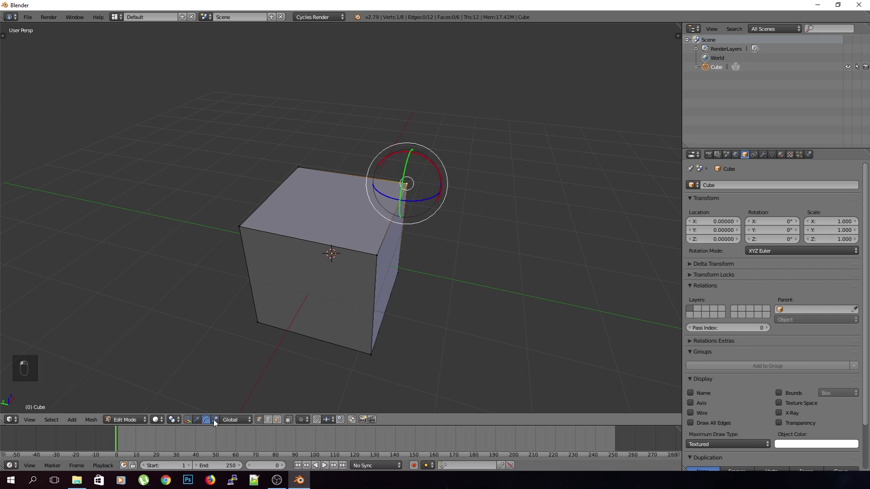
click(215, 420)
click(207, 421)
click(197, 420)
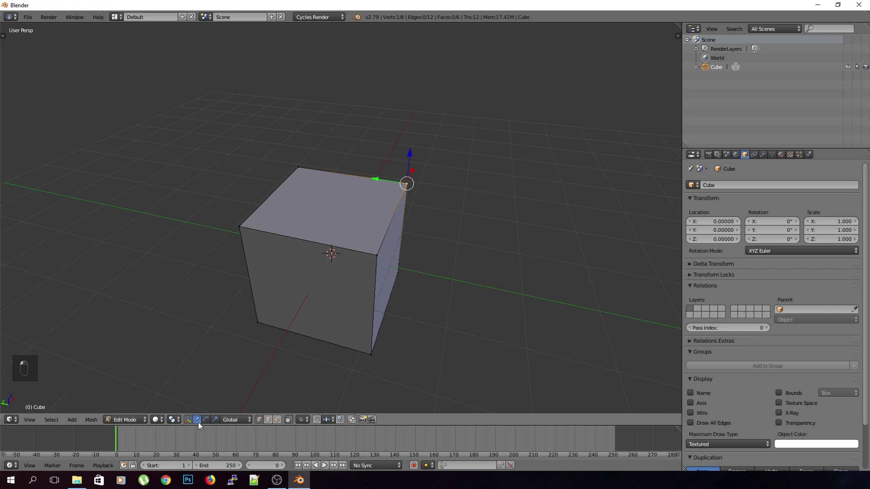
- Combine the translate, rotate and scale manipulators on the selected corner vertex and view the cube from another angle
click(199, 421)
shift+click(205, 420)
shift+click(214, 422)
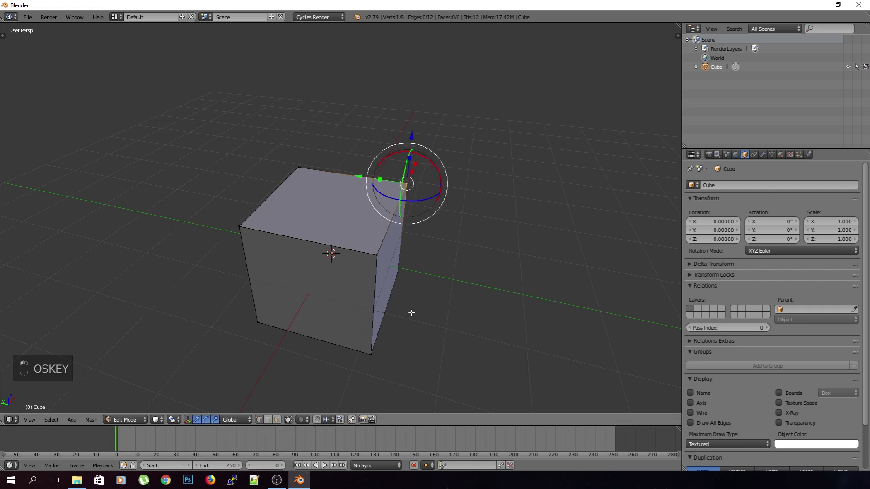
middle_drag(392, 305, 433, 258)
middle_drag(415, 304, 436, 299)
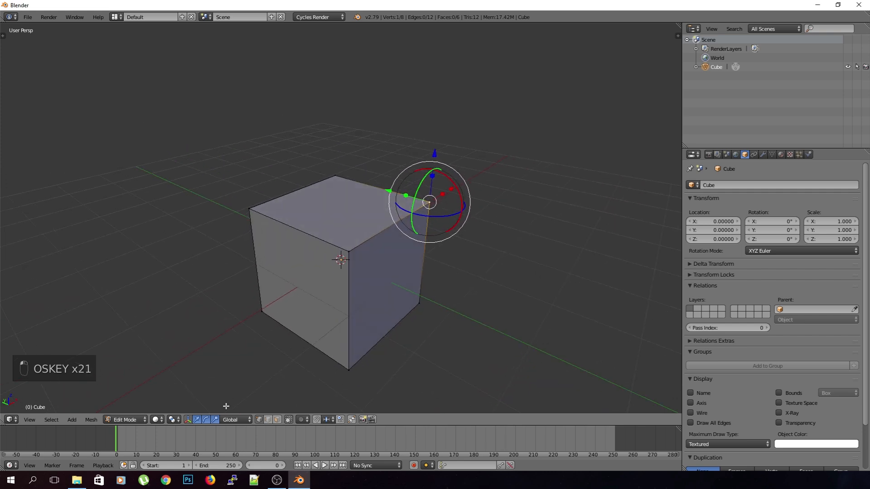
- Toggle individual manipulator types in the combined widget, and hide the 3D manipulator
click(214, 420)
shift+click(214, 421)
shift+click(207, 421)
shift+click(199, 421)
click(188, 421)
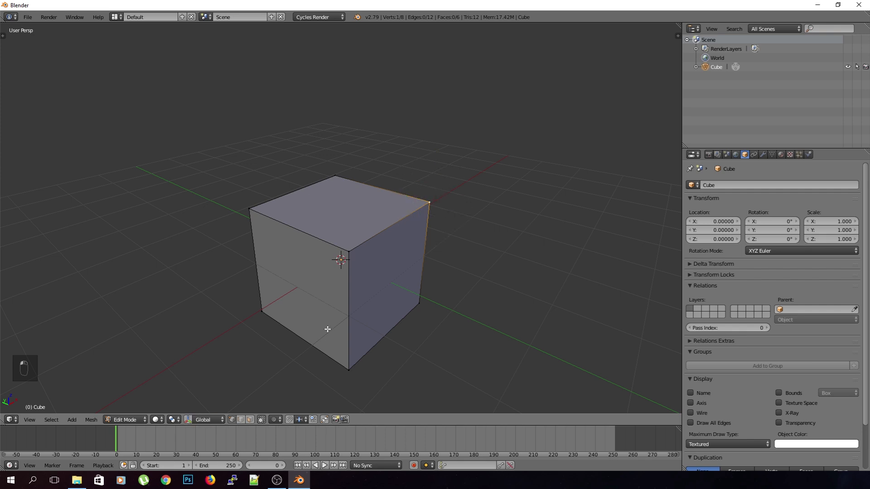
- Try moving and rotating the selected top corner vertex freely, cancelling both transforms
middle_drag(328, 329, 374, 233)
key(g)
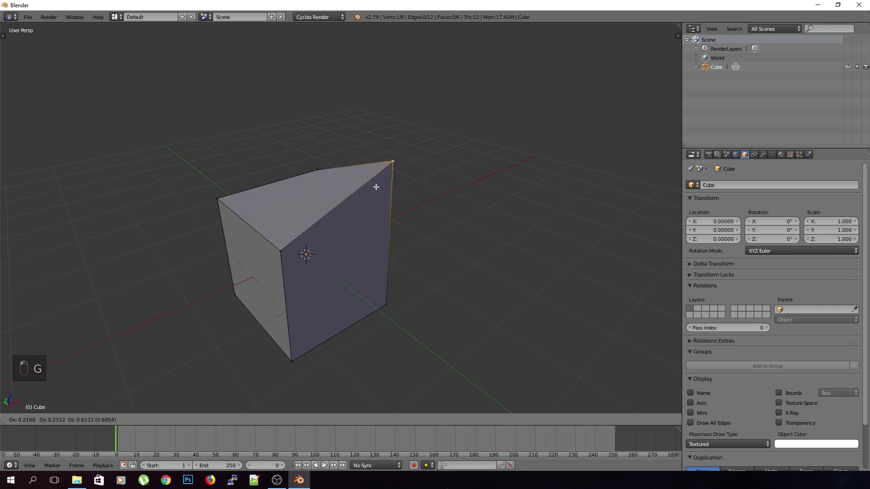
right_click(375, 186)
key(r)
right_click(462, 200)
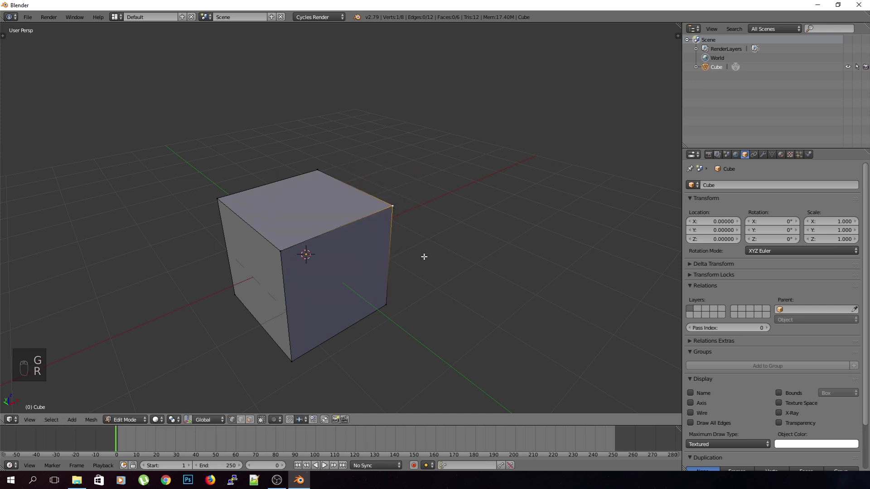
- Add the neighbouring top corner vertex to the selection, and try rotating and scaling the pair freely
shift+right_click(272, 253)
middle_drag(410, 301, 457, 304)
key(r)
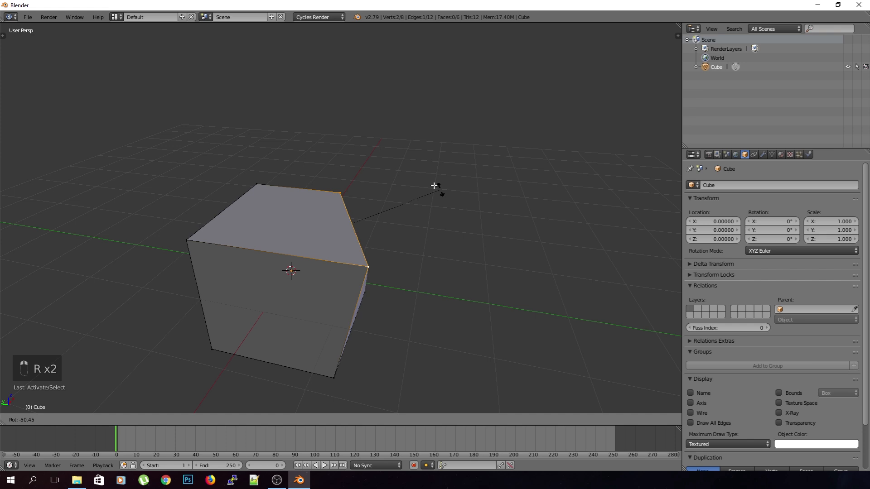
right_click(419, 337)
key(s)
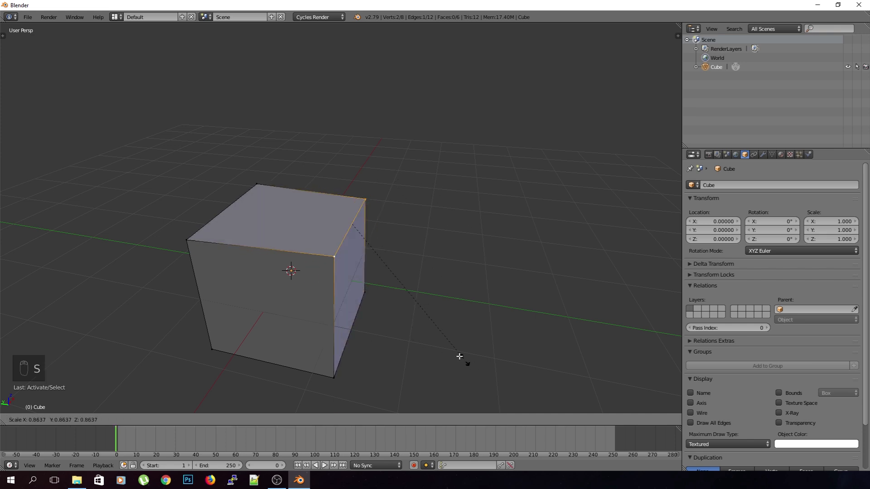
right_click(460, 311)
- Try moving the two selected top vertices along the global X, Y and Z axes, cancelling each move
middle_drag(449, 293, 430, 294)
key(g)
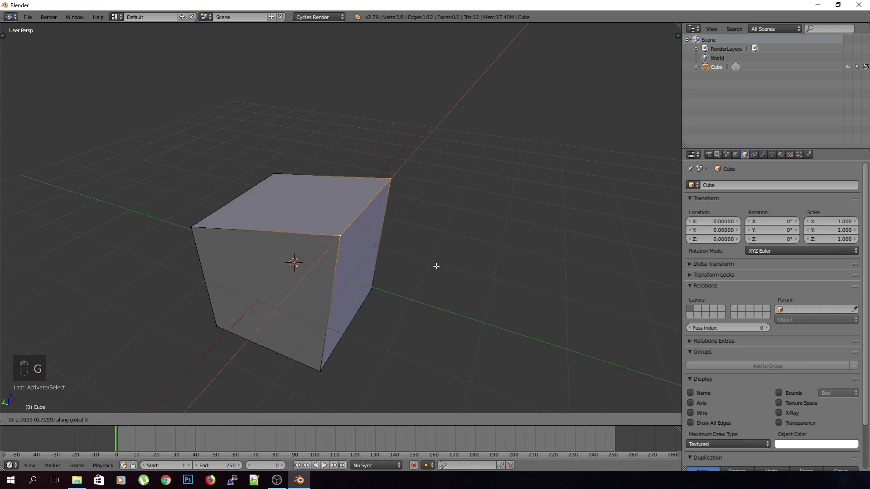
key(x)
right_click(305, 224)
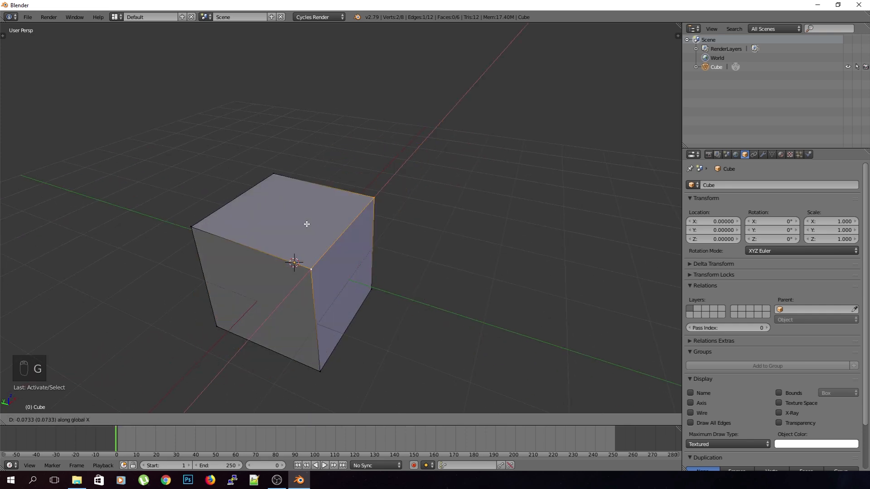
key(y)
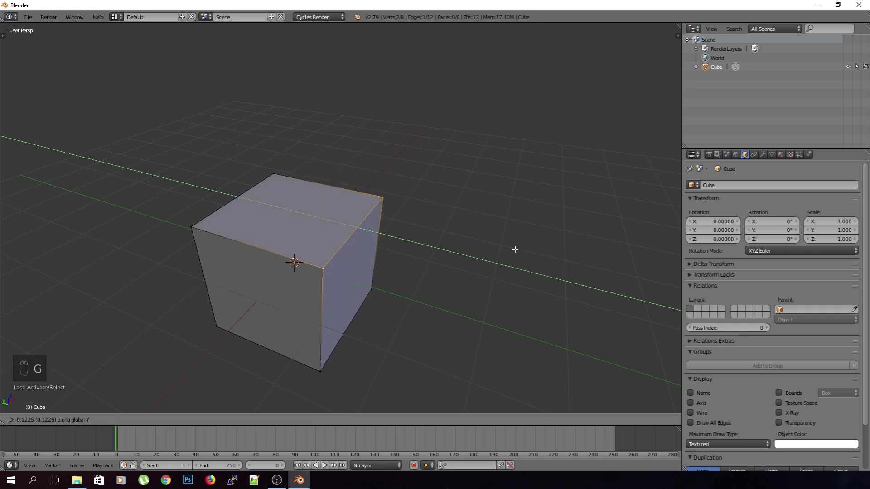
right_click(457, 280)
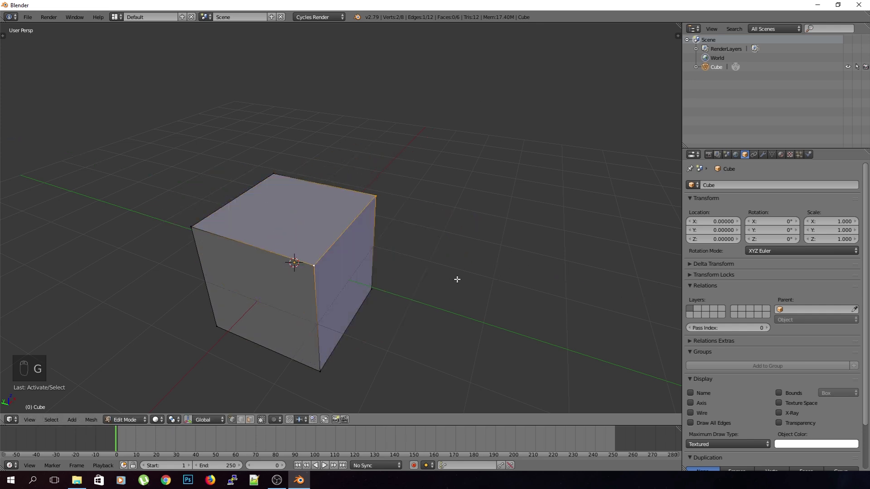
key(g)
key(z)
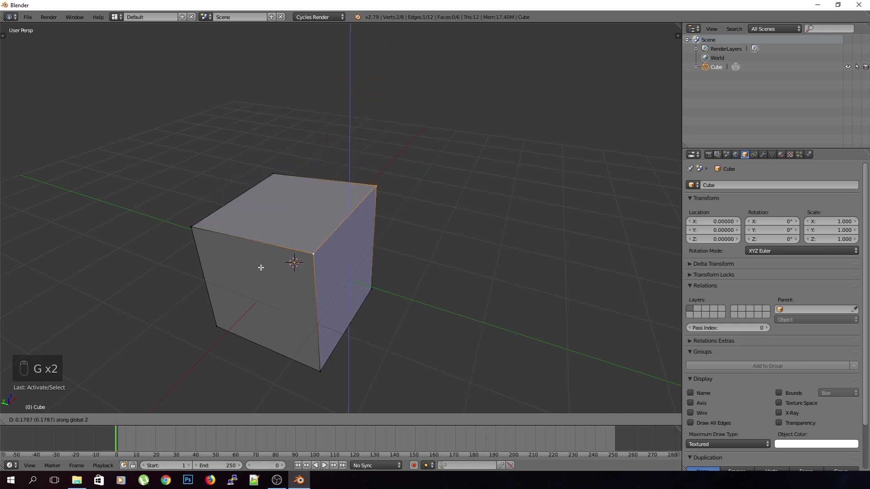
right_click(373, 204)
- Try rotating the two selected top vertices about the global X, Y and Z axes, cancelling each rotation
key(r)
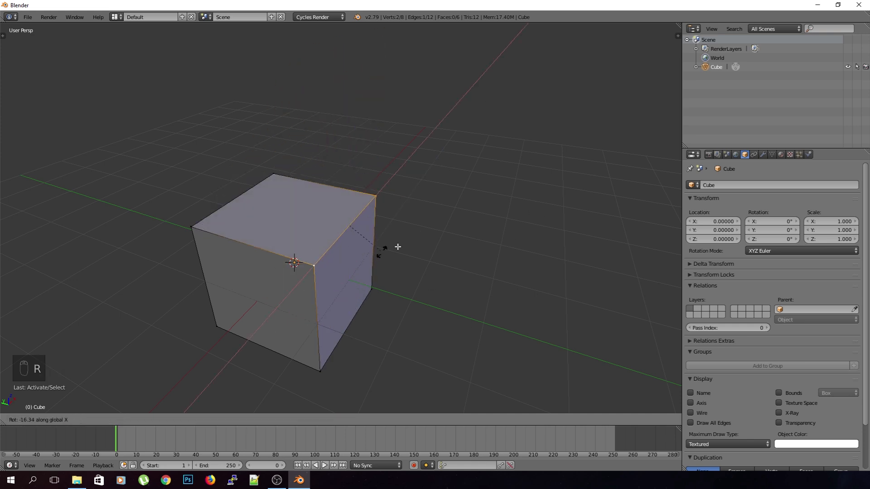
right_click(326, 319)
key(r)
key(y)
right_click(360, 253)
key(r)
key(z)
right_click(301, 334)
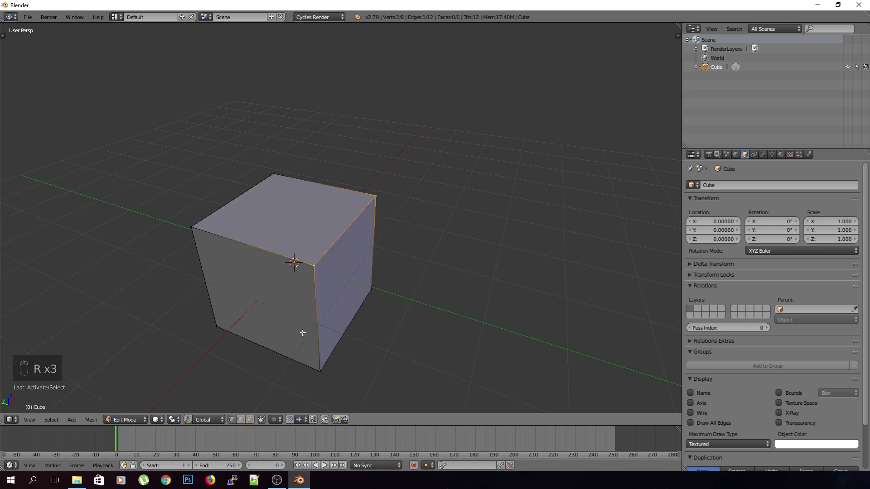
- Try scaling the two selected top vertices along the global X, Y and Z axes, and cancel
key(s)
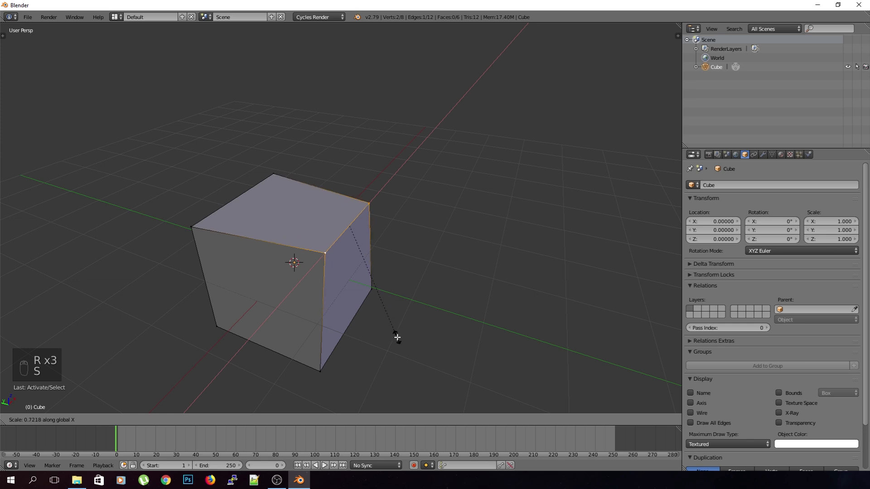
key(y)
key(z)
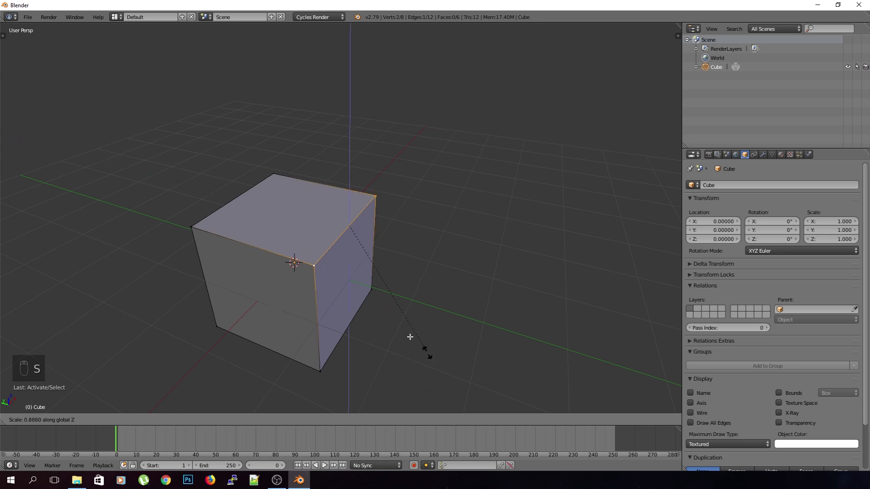
right_click(409, 339)
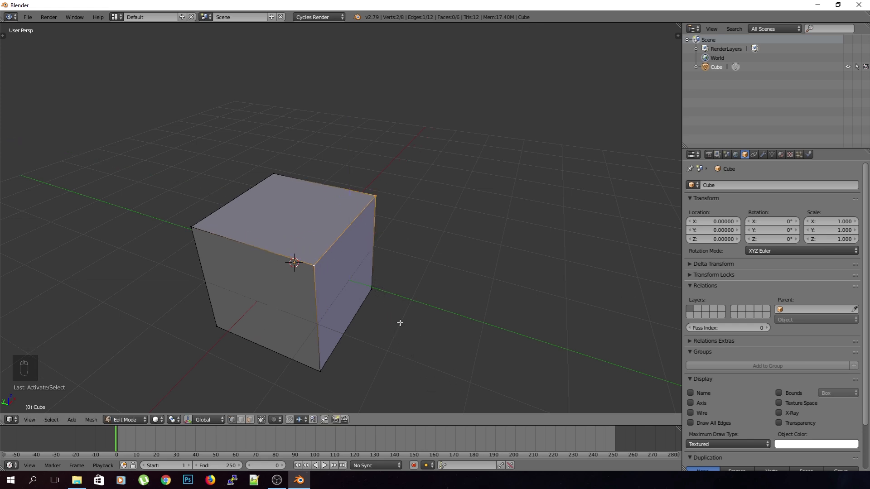
- Rotate the two selected top vertices exactly 90 degrees about the global Z axis, and undo the rotation
text(r)
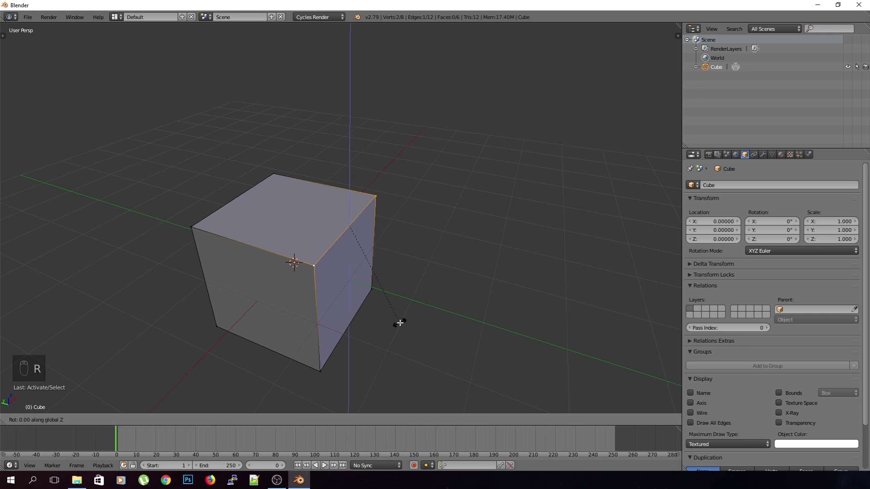
text(90)
key(Return)
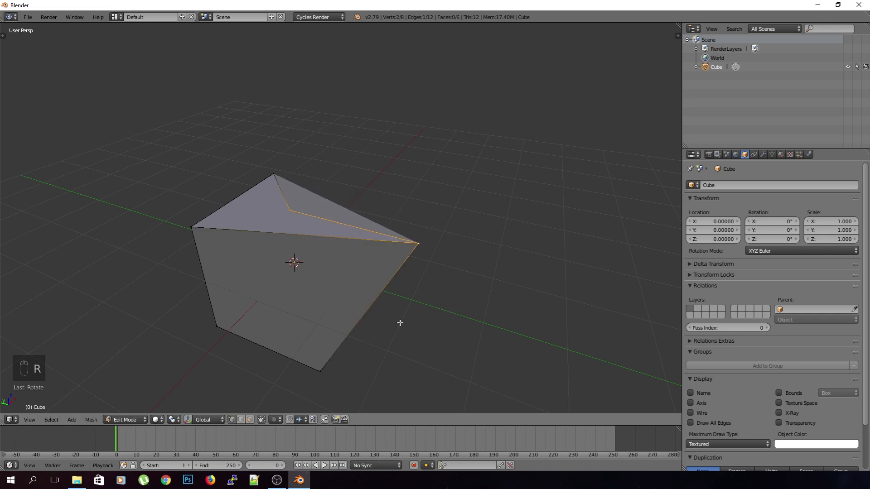
middle_drag(436, 231, 383, 237)
key(ctrl+z)
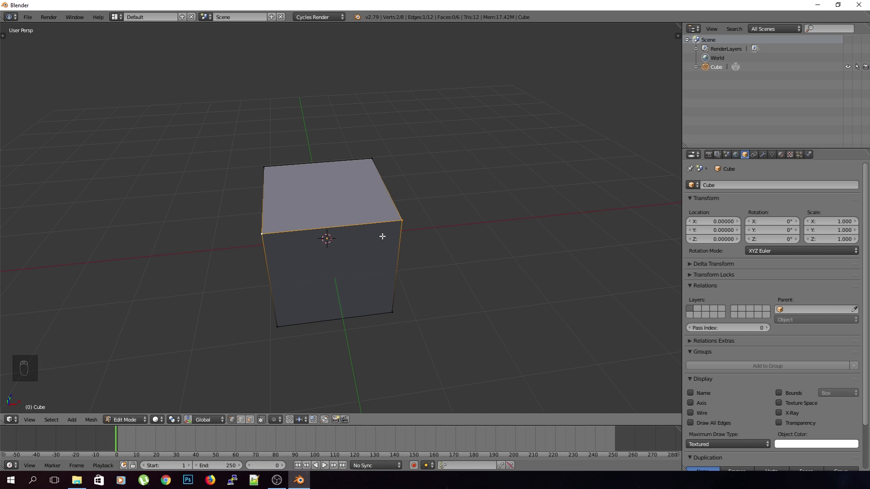
- Try rotating the selected top edge freely and by 80 degrees about global Z, cancelling both
key(r)
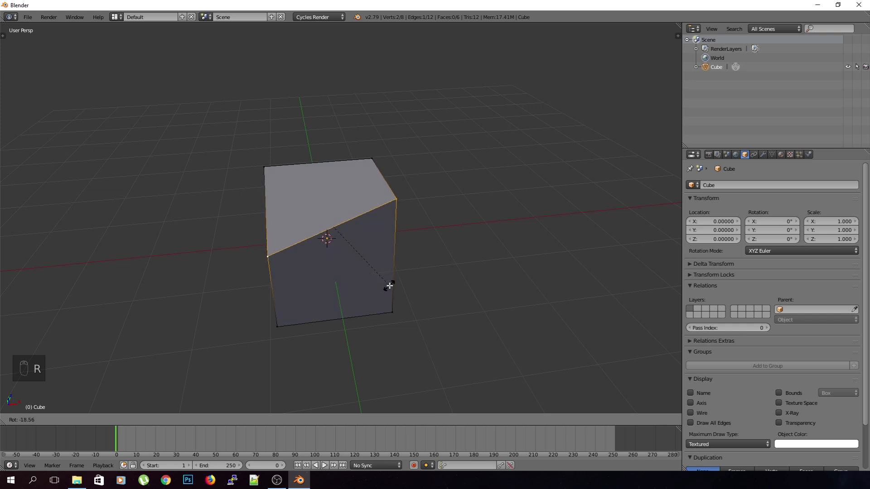
right_click(389, 286)
middle_drag(389, 286, 384, 299)
text(rz80)
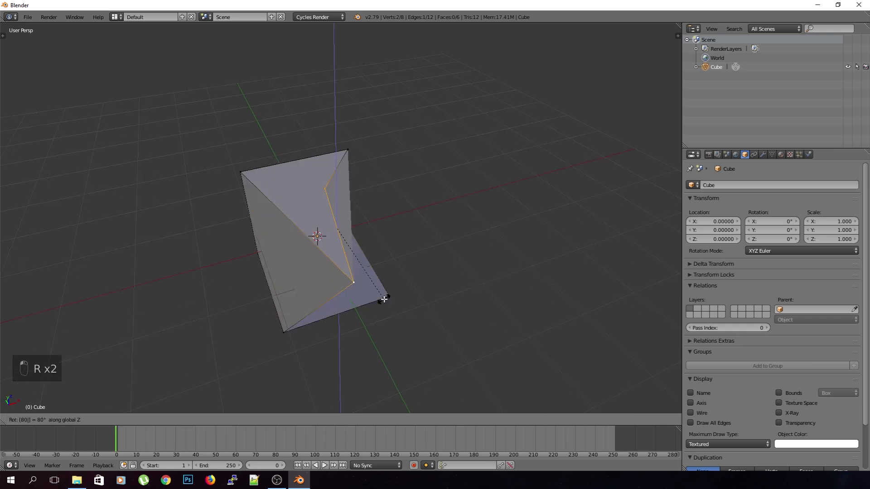
right_click(384, 300)
middle_drag(319, 324, 358, 314)
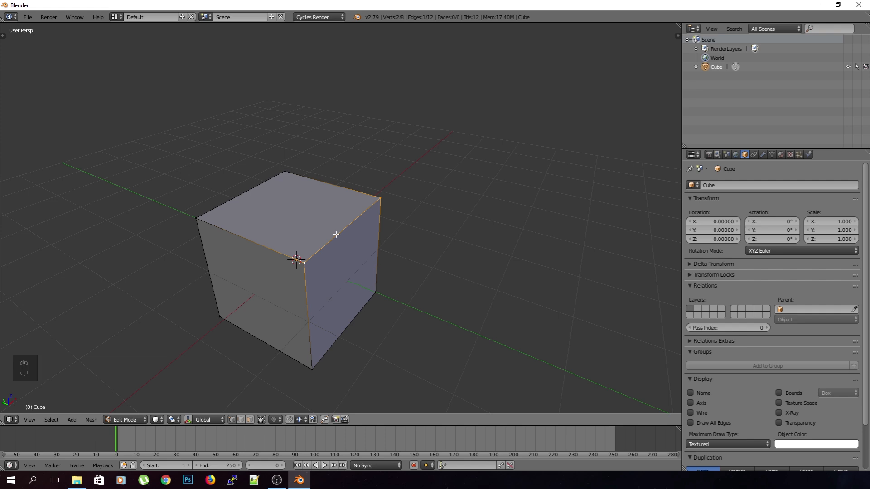
- Deselect all vertices of the cube and switch the mesh to face select mode
key(a)
middle_drag(329, 251, 295, 265)
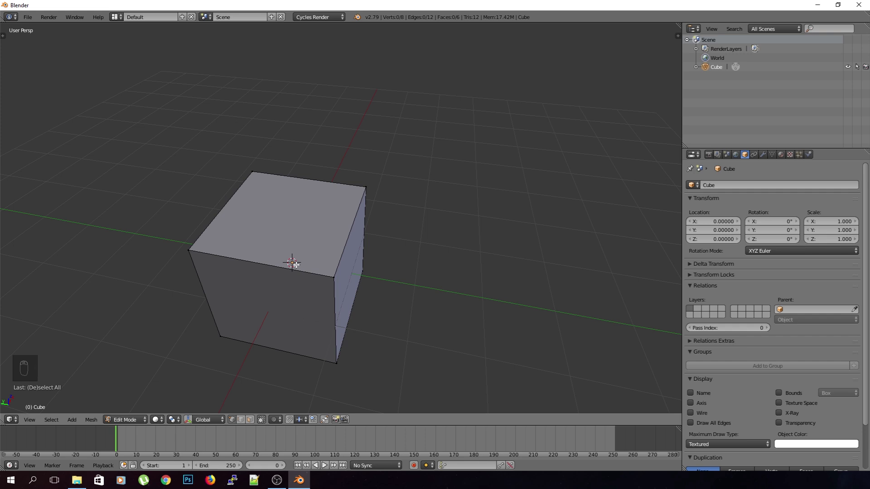
middle_drag(294, 264, 354, 270)
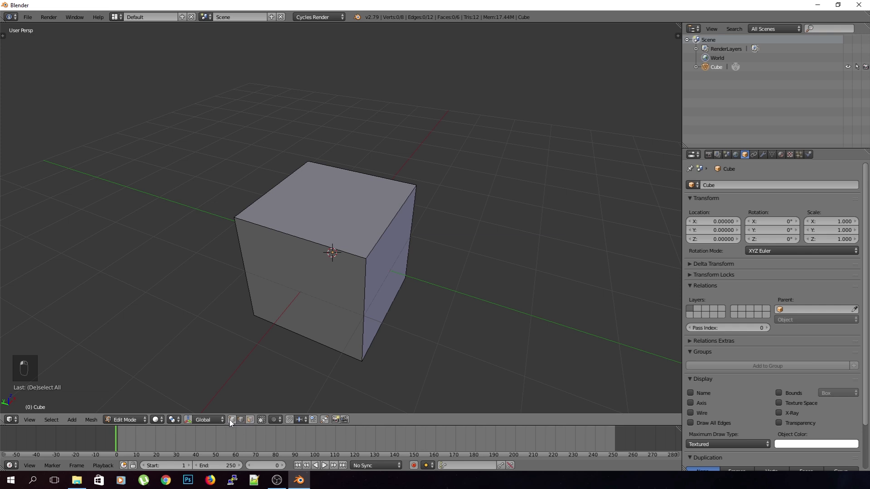
click(253, 420)
- Try picking a face over the cube's top with visible-only selection off and on again, clearing each selection
click(262, 420)
click(357, 220)
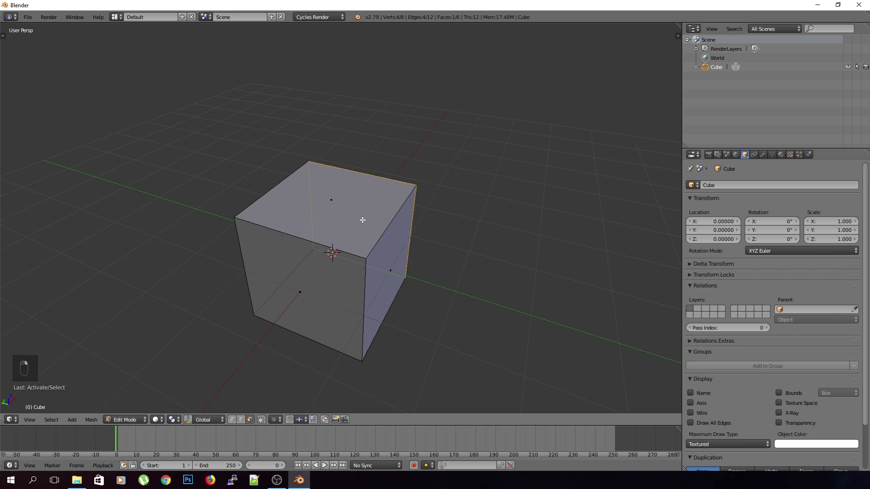
key(a)
click(262, 419)
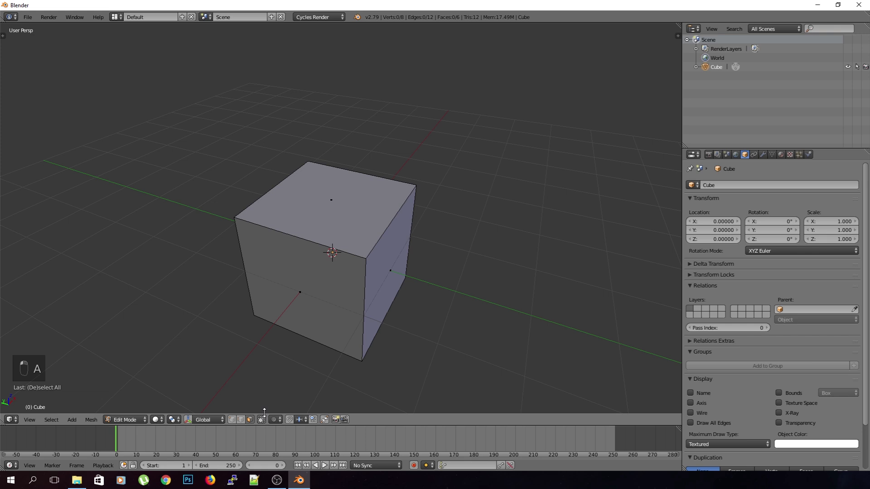
click(363, 226)
key(a)
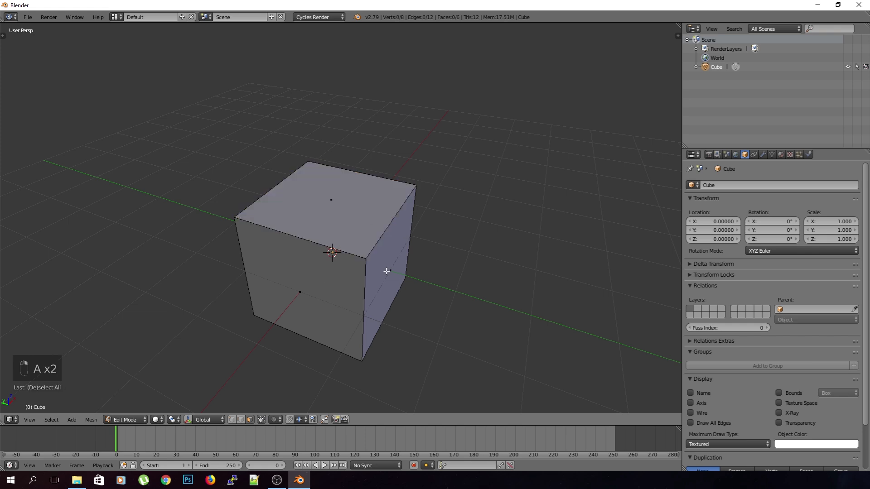
- Border-select around the whole cube twice, deselecting everything each time
key(b)
drag(155, 57, 607, 383)
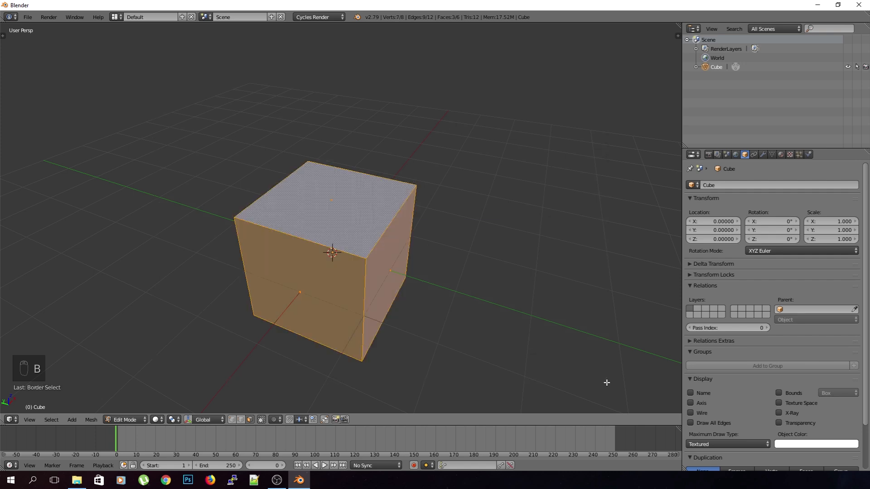
key(a)
key(b)
drag(138, 79, 508, 403)
key(a)
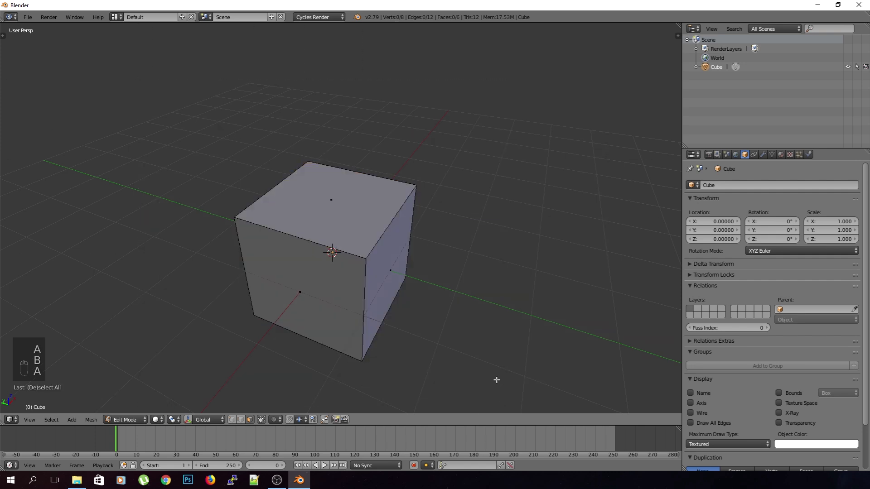
- Border-select the cube's top face, and add the front face to the selection with another border
key(b)
drag(355, 224, 317, 185)
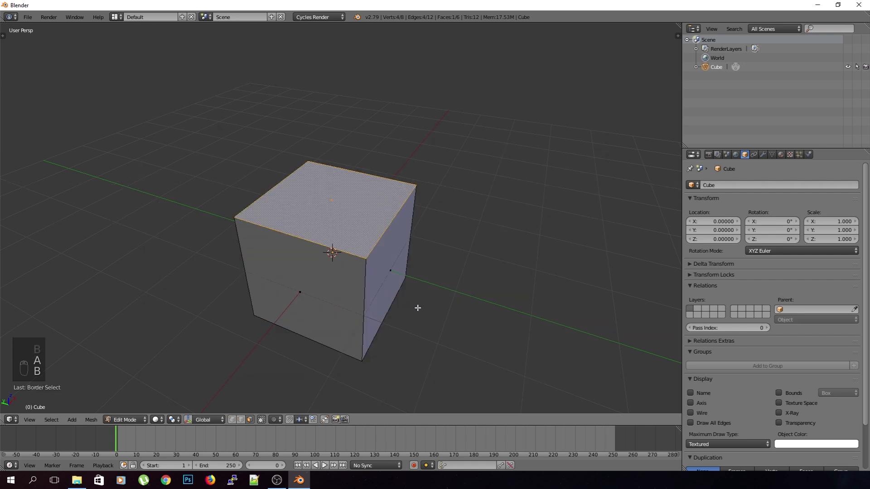
key(b)
drag(360, 313, 283, 268)
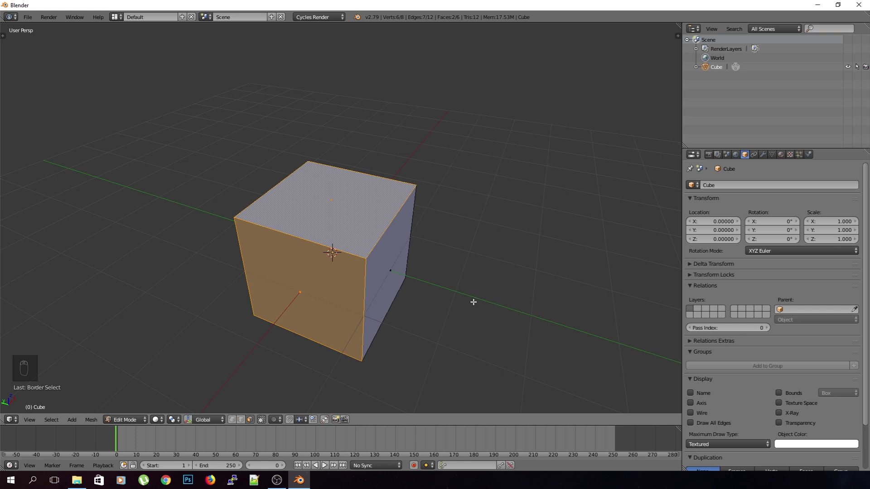
- Clear the selection, border-select around the whole cube with visible-only selection on, and deselect everything
click(515, 295)
middle_drag(516, 290, 499, 285)
key(a)
middle_drag(456, 307, 427, 334)
key(b)
drag(146, 96, 590, 414)
middle_drag(258, 379, 578, 356)
key(a)
- Turn off visible-only selection, border-select around the whole cube, deselect everything, and turn visible-only selection back on
click(262, 419)
key(b)
drag(178, 142, 476, 377)
middle_drag(475, 375, 521, 327)
key(a)
middle_drag(431, 336, 438, 355)
click(262, 419)
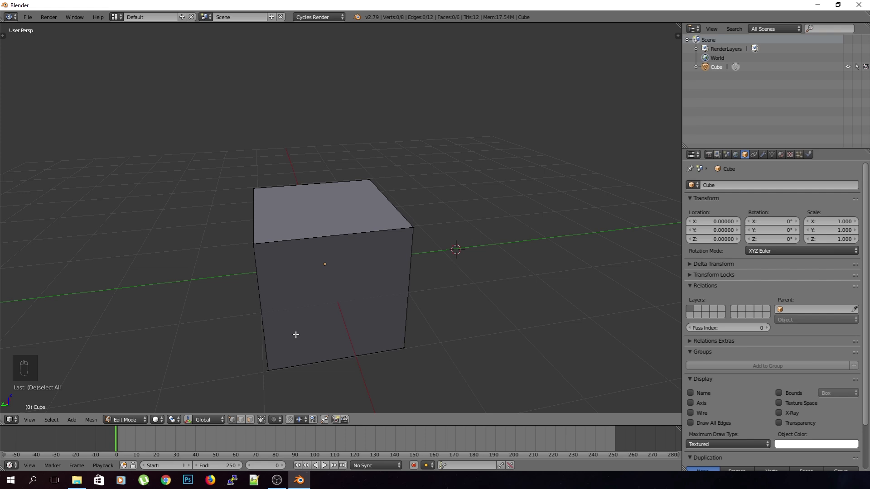
- Switch the mesh select mode to edges and back to vertices
key(ctrl+Tab)
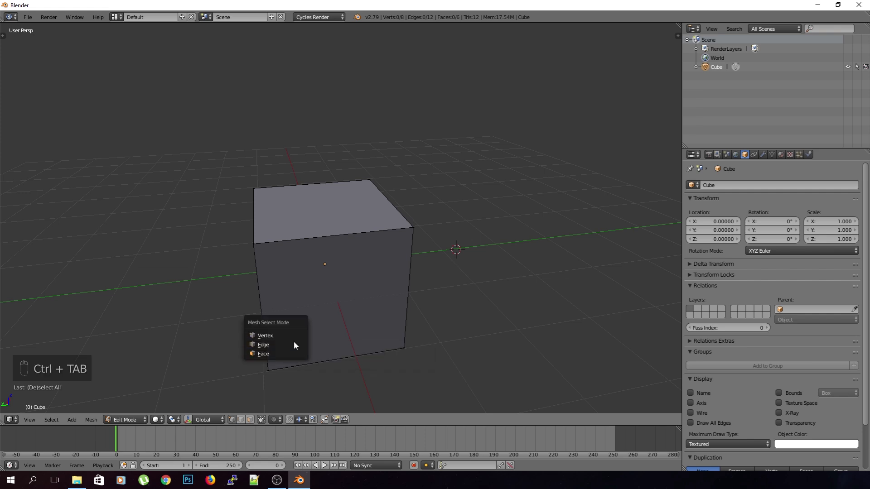
click(255, 354)
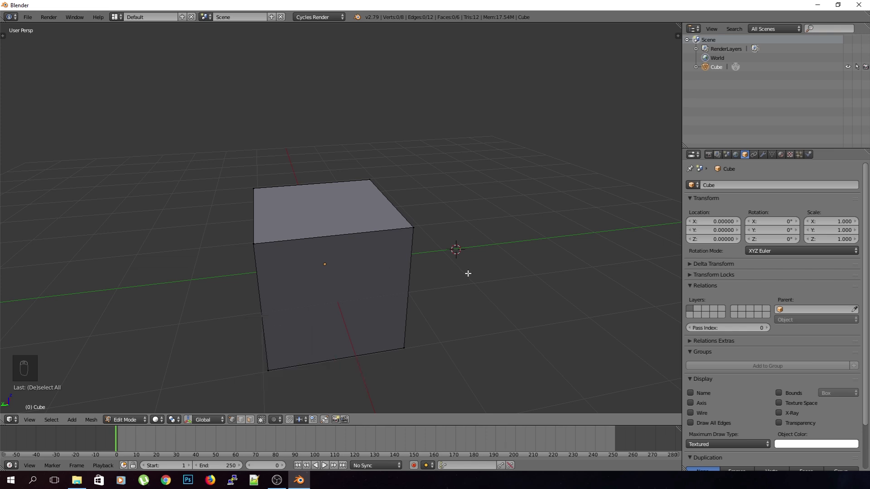
key(ctrl+Tab)
click(446, 291)
key(ctrl+Tab)
key(2)
key(super)
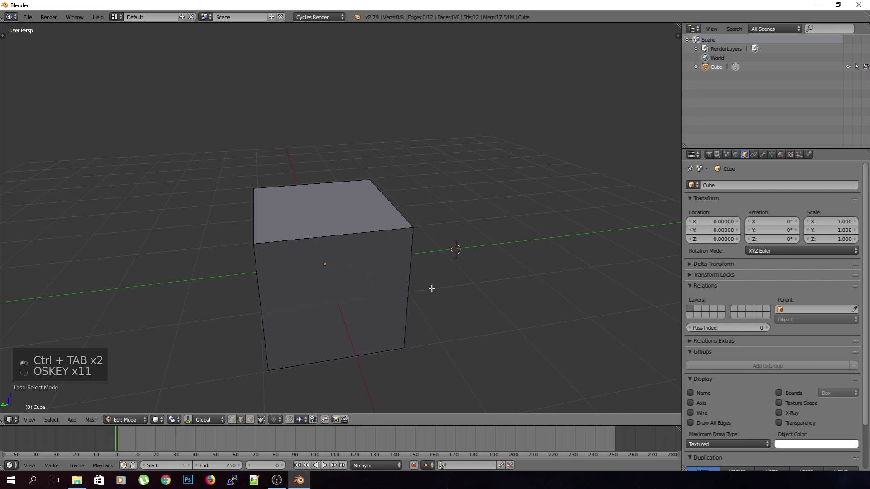
click(452, 291)
middle_drag(421, 291, 446, 292)
key(ctrl+Tab)
click(447, 278)
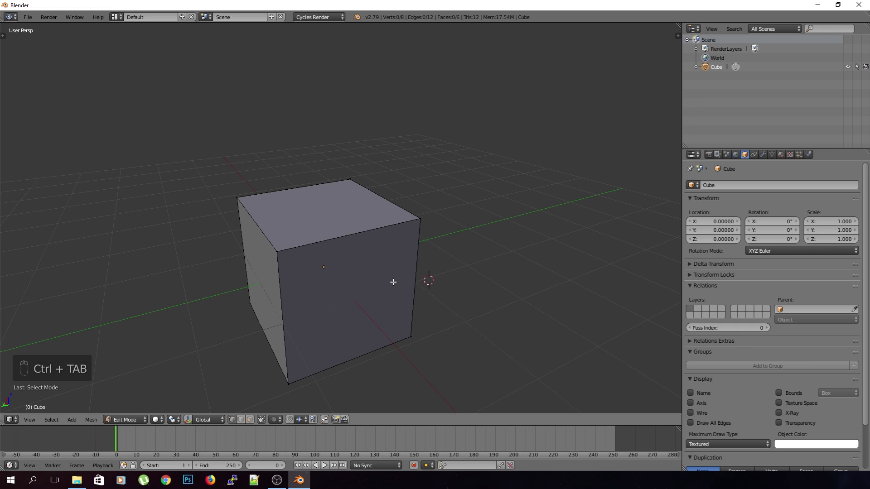
- Snap the 3D cursor to the scene origin at the cube's center and deselect everything
right_click(423, 229)
key(shift+s)
click(421, 230)
middle_drag(458, 254, 485, 277)
key(a)
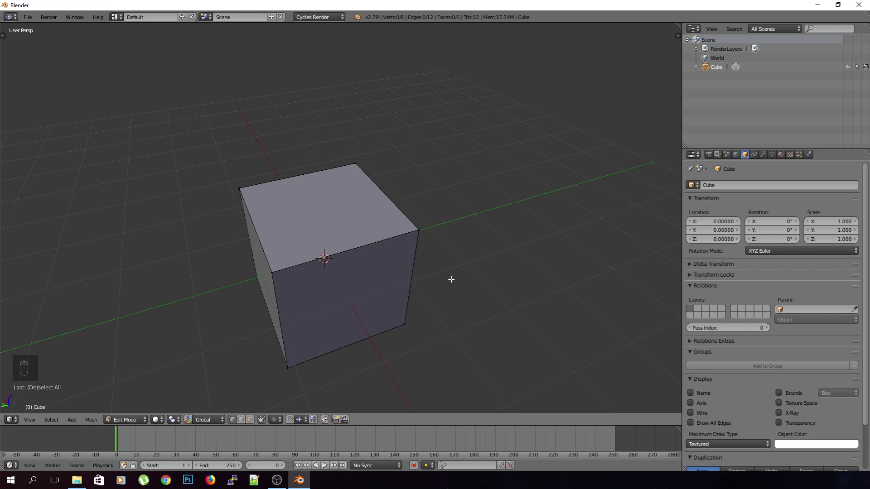
- Look over the mesh editing commands for edges and vertices, and switch the mesh to face select mode
click(93, 420)
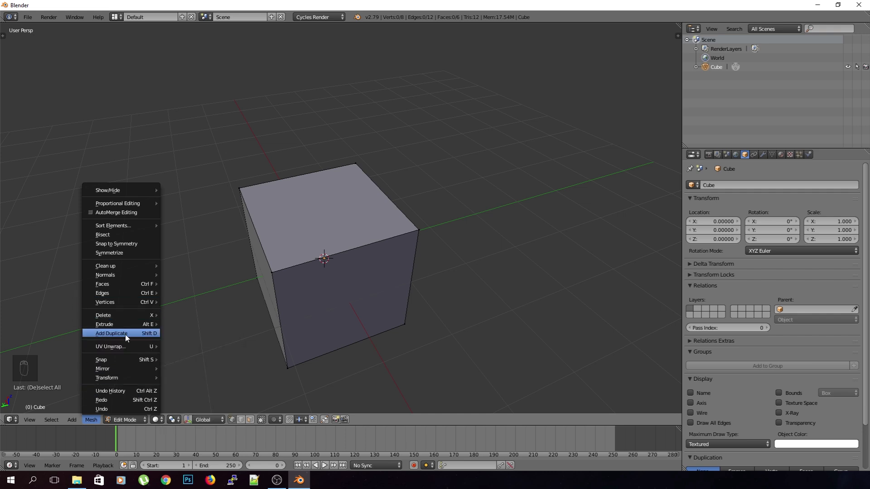
mouse_move(110, 297)
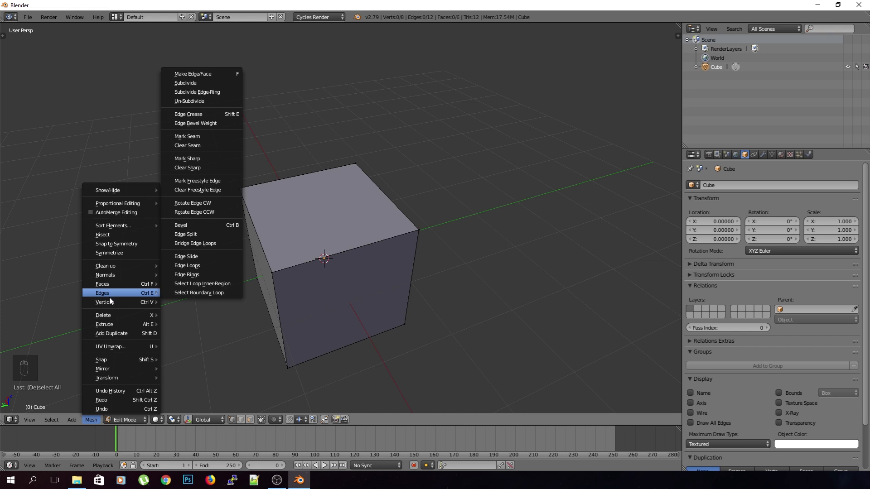
click(250, 420)
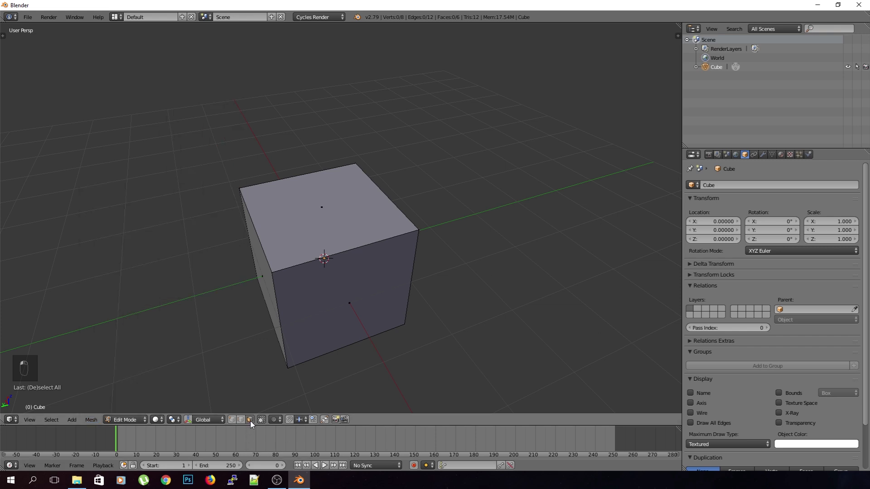
middle_drag(277, 323, 326, 314)
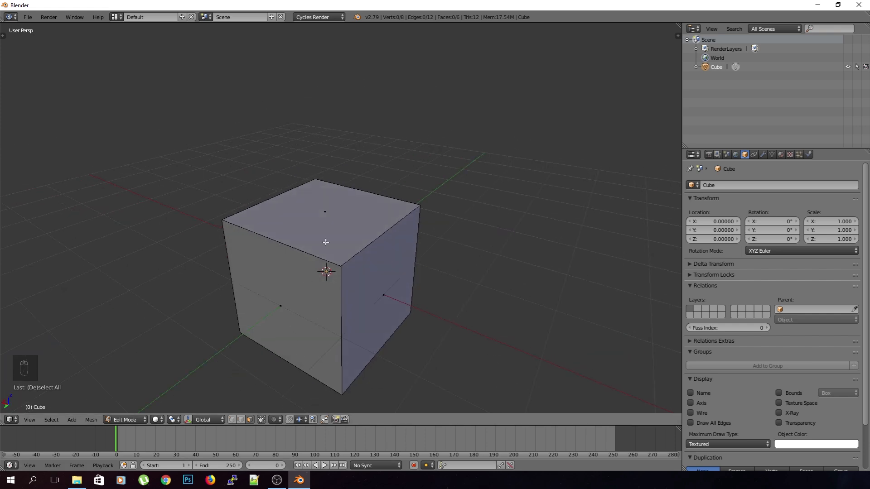
- Select the cube's top face and extrude it upward by a bit less than half the cube's height
right_click(328, 215)
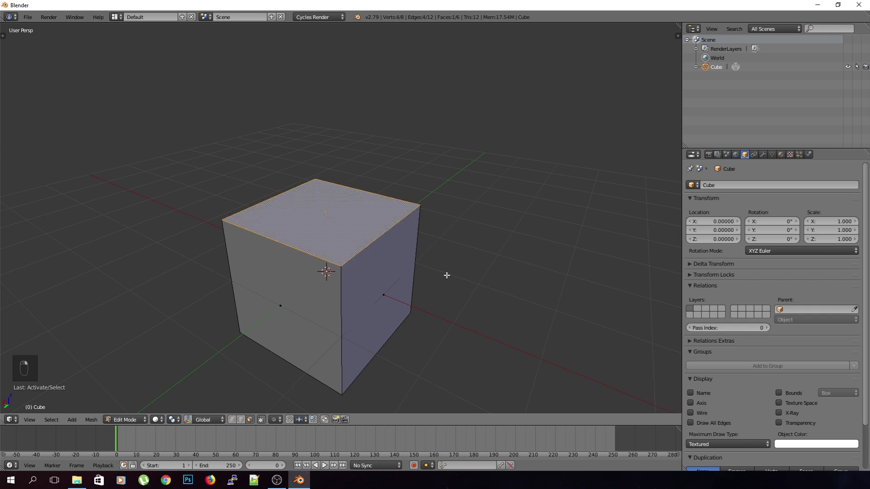
key(e)
click(456, 327)
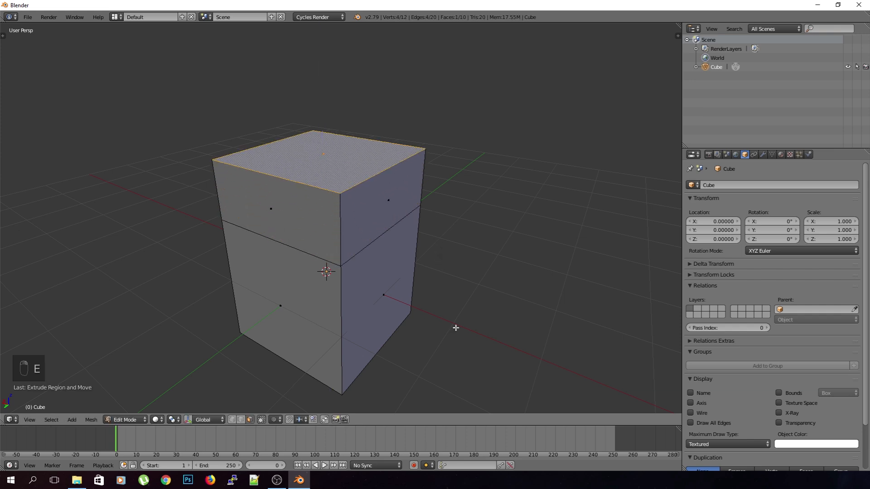
- Extrude the lower side face on the cube's red-axis side in place and scale it down within its outline
right_click(405, 295)
key(e)
right_click(524, 362)
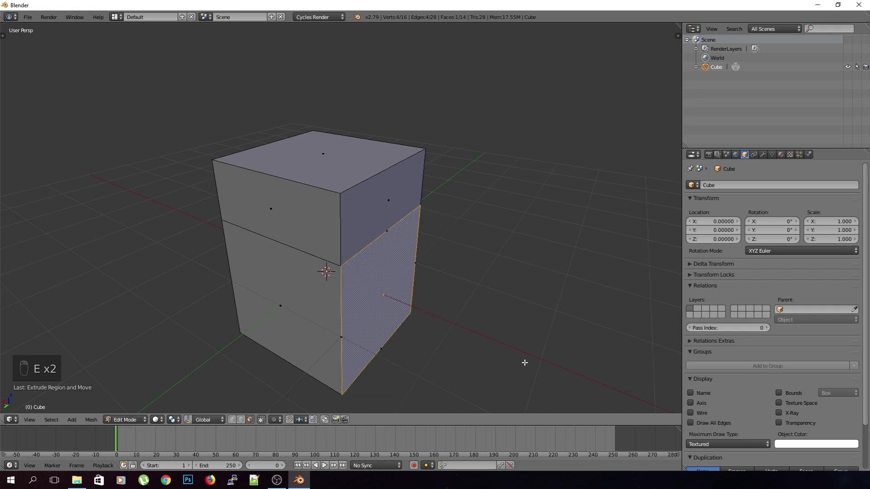
shift+middle_drag(429, 306, 437, 264)
scroll(387, 221, up, 2)
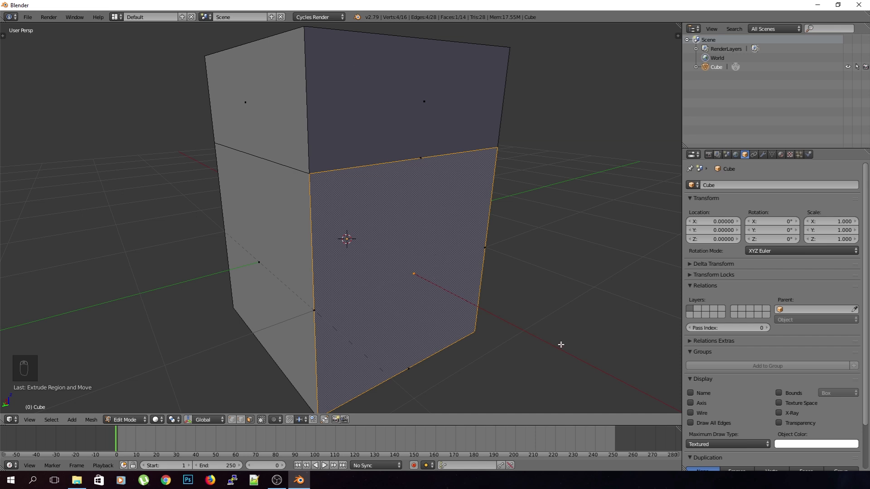
key(s)
click(509, 325)
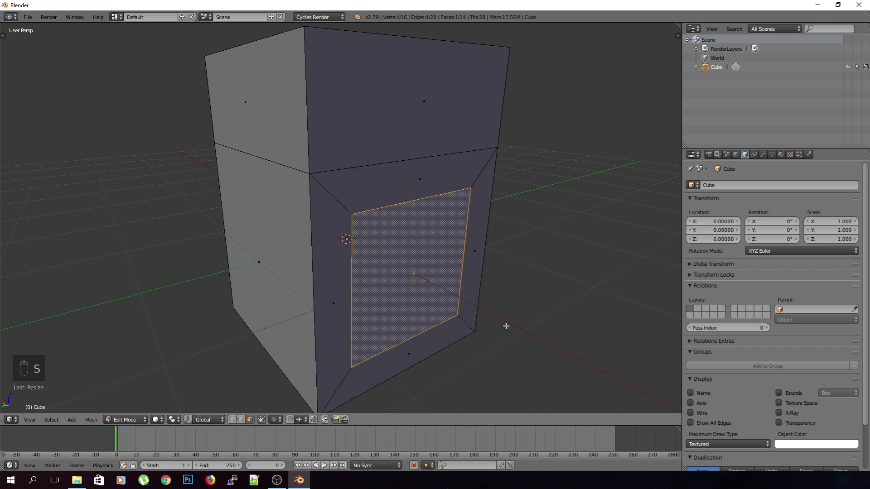
- Extrude the scaled-down side face inward to form a recess, and deselect everything
key(e)
click(530, 334)
key(a)
middle_drag(480, 266, 501, 297)
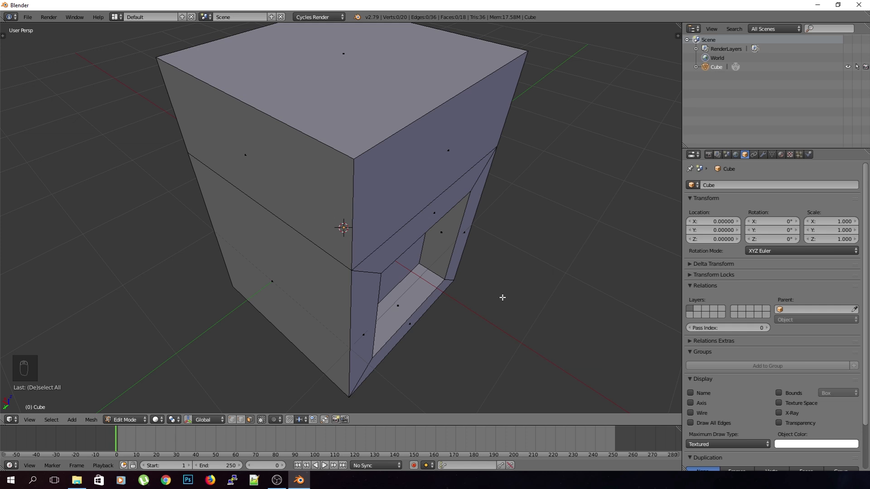
- Inset the block's top face twice to form two concentric frames around a smaller inner face
middle_drag(388, 185, 430, 235)
right_click(306, 193)
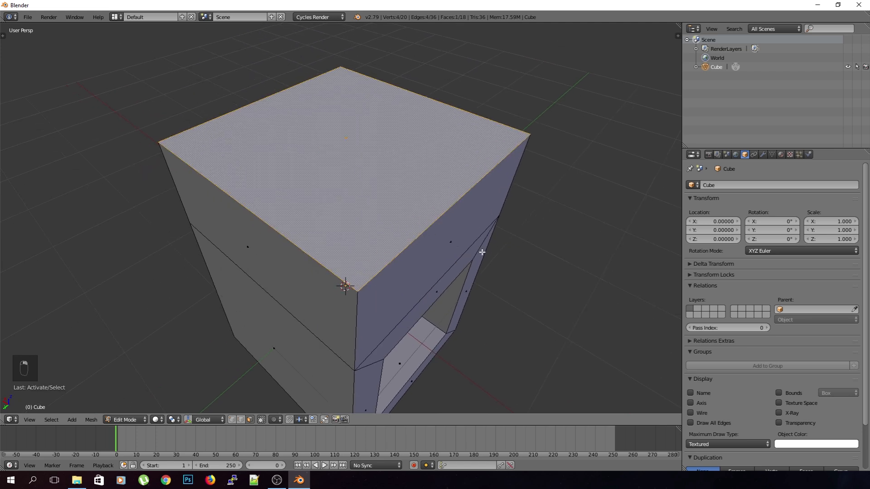
key(i)
click(490, 298)
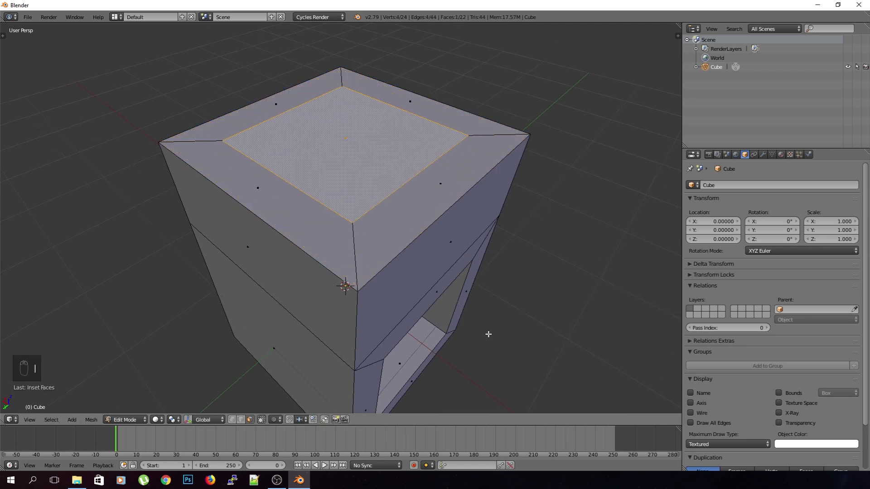
middle_drag(488, 334, 473, 314)
middle_drag(532, 240, 385, 124)
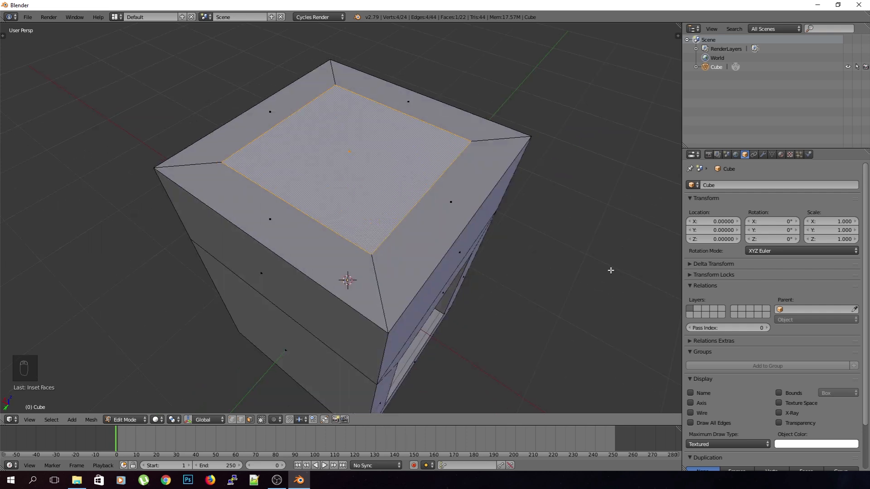
key(i)
click(578, 247)
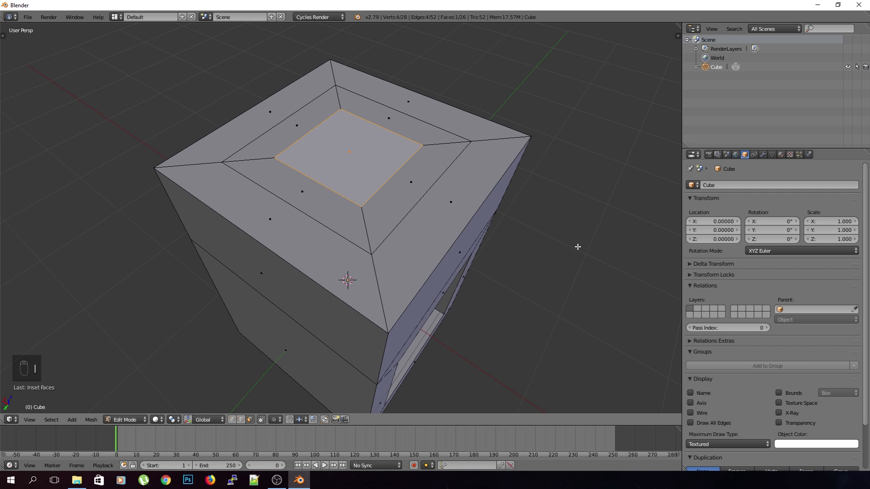
- Extrude the inner top face downward into a recess, deselect it, and switch to edge select mode
key(e)
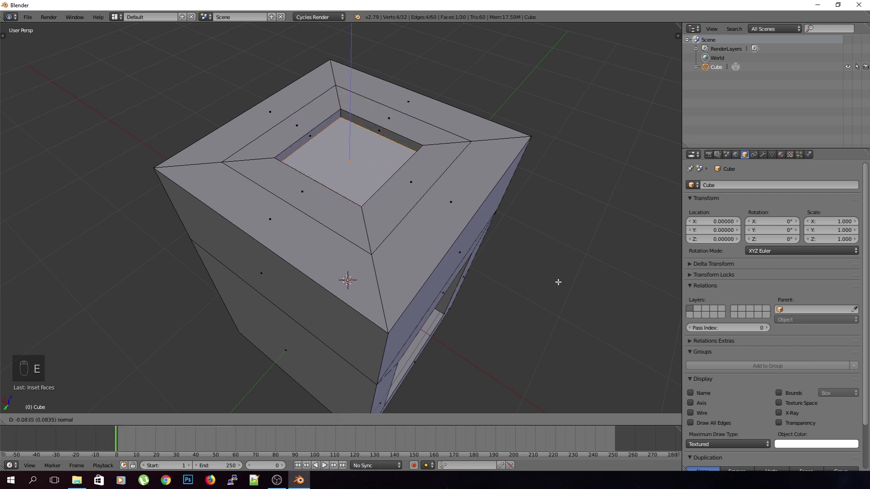
click(558, 293)
scroll(499, 330, up, 1)
scroll(491, 327, down, 1)
middle_drag(492, 328, 489, 316)
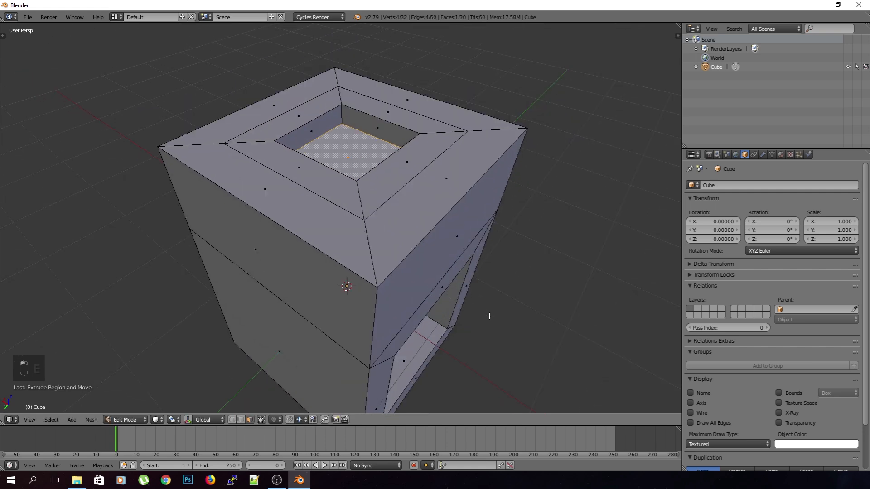
key(a)
click(242, 418)
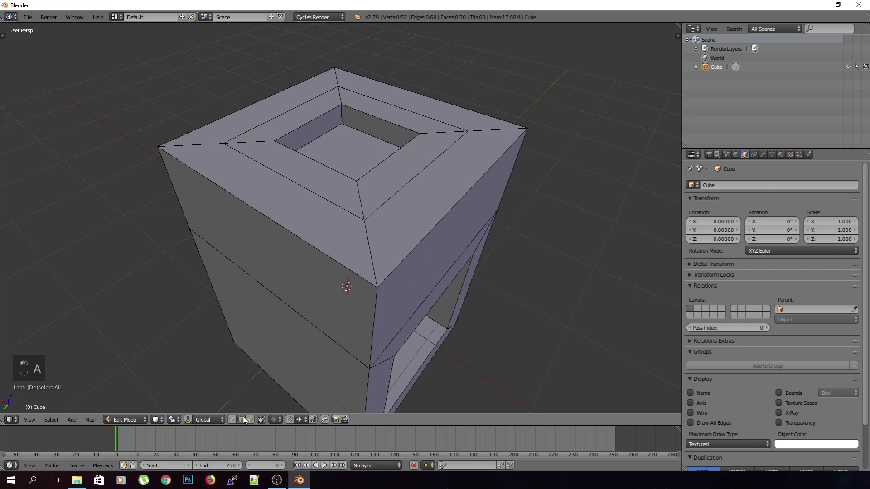
- Bevel the single top edge above the side recess, trying different segment counts and settling on 8
right_click(407, 257)
middle_drag(495, 292, 519, 291)
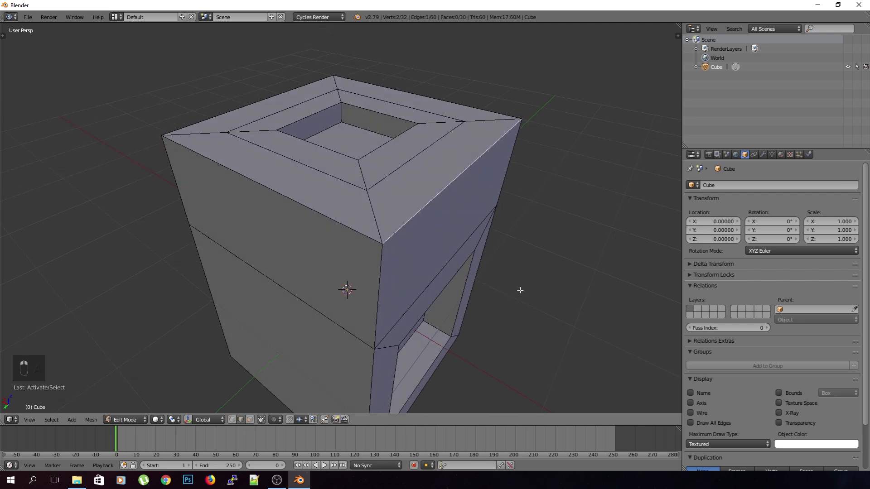
key(ctrl+b)
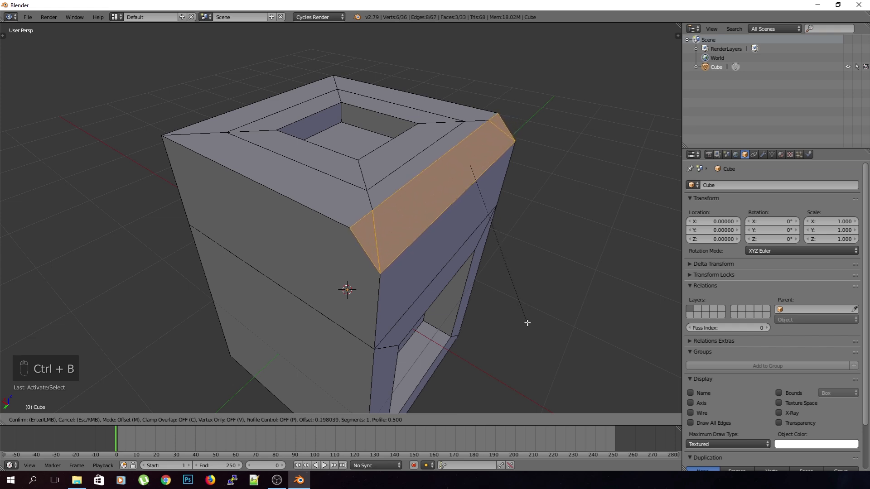
scroll(527, 323, up, 3)
scroll(528, 324, down, 3)
scroll(527, 323, up, 6)
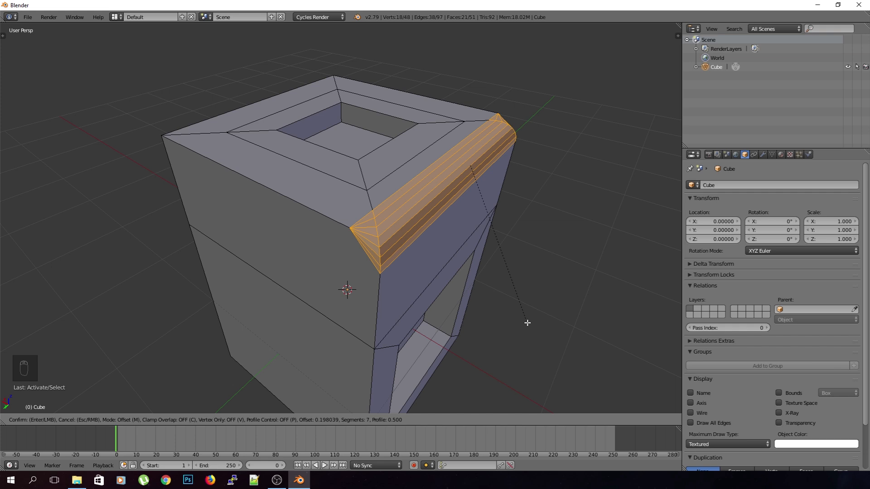
scroll(526, 323, up, 3)
scroll(526, 323, down, 2)
- Use profile control to set the edge bevel's profile to about 0.766, and apply the bevel
key(p)
key(p)
key(p)
key(p)
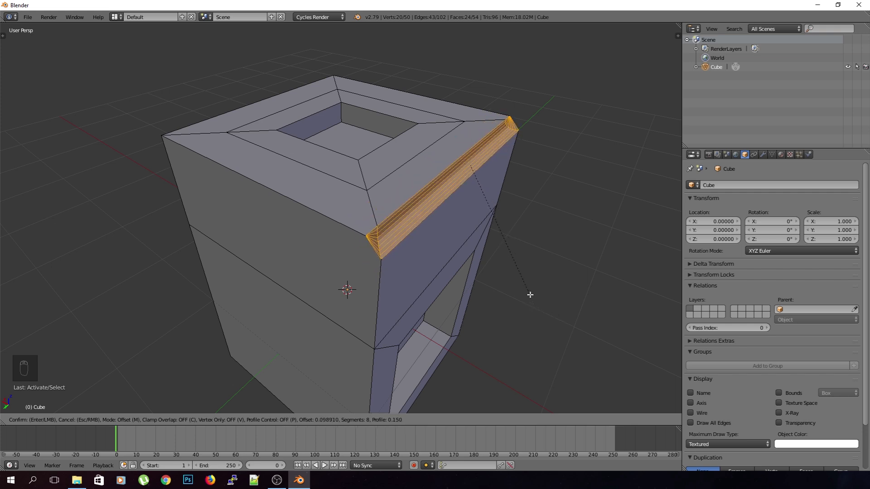
key(p)
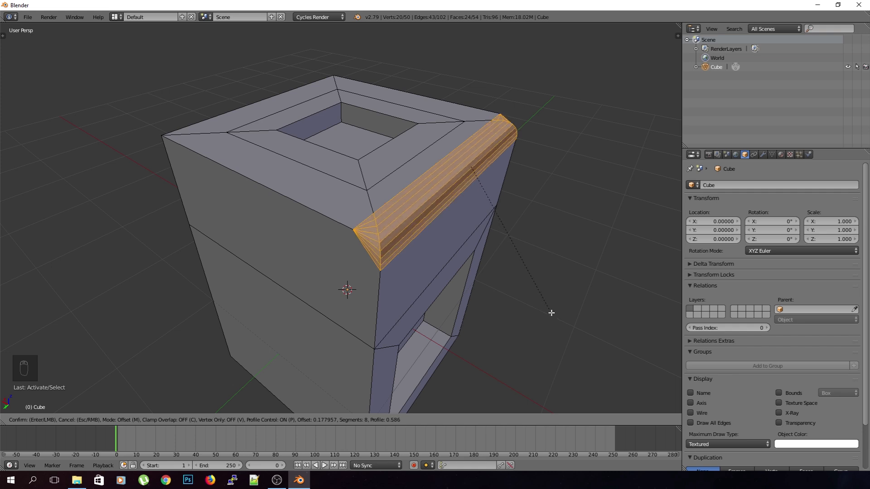
key(p)
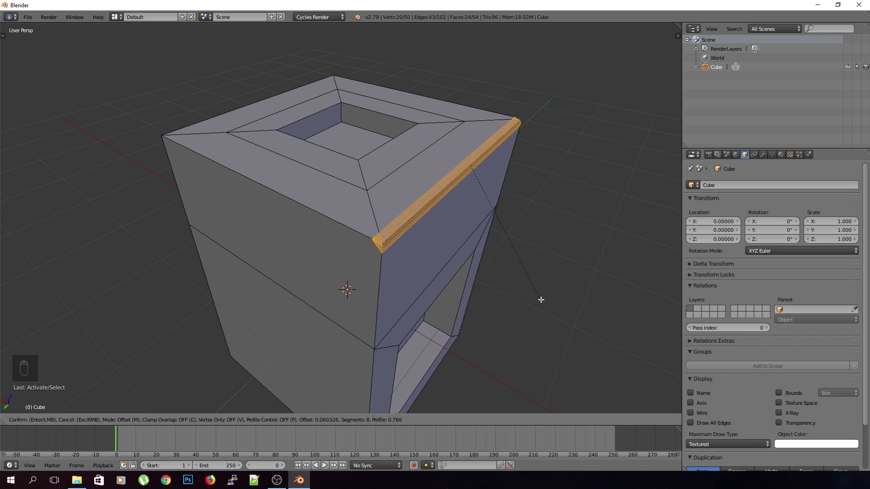
click(546, 331)
- Undo the single-edge bevel and deselect everything
middle_drag(547, 337, 509, 277)
key(ctrl+z)
key(a)
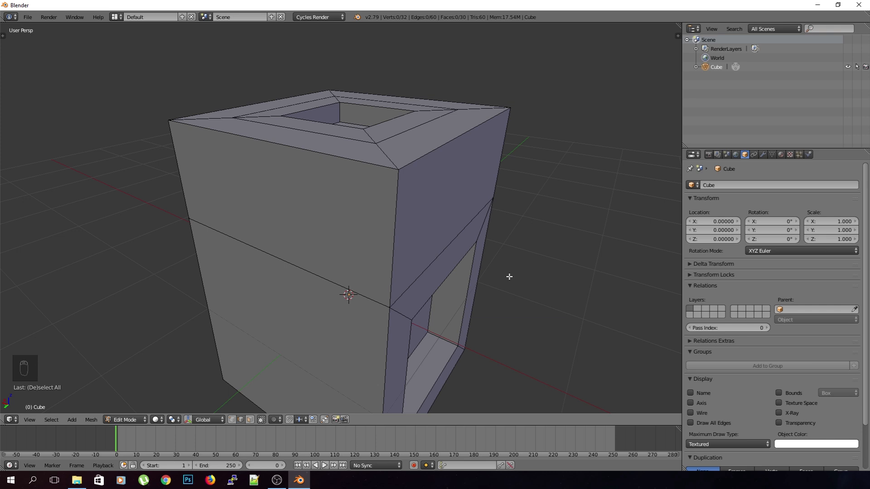
- Bevel the edge loop around the block's top outline with 4 segments and an offset of about 0.138, and deselect everything
middle_drag(399, 229, 502, 255)
alt+right_click(343, 178)
middle_drag(515, 245, 409, 210)
alt+right_click(426, 219)
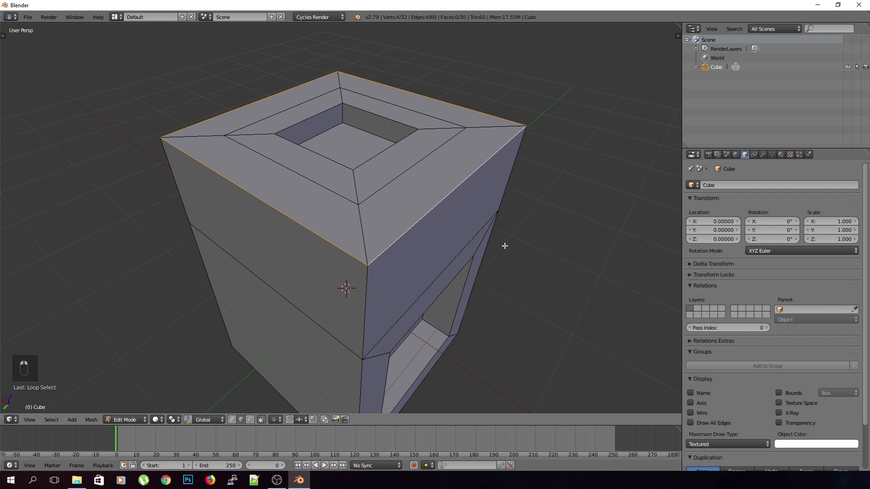
middle_drag(504, 245, 499, 241)
key(ctrl+b)
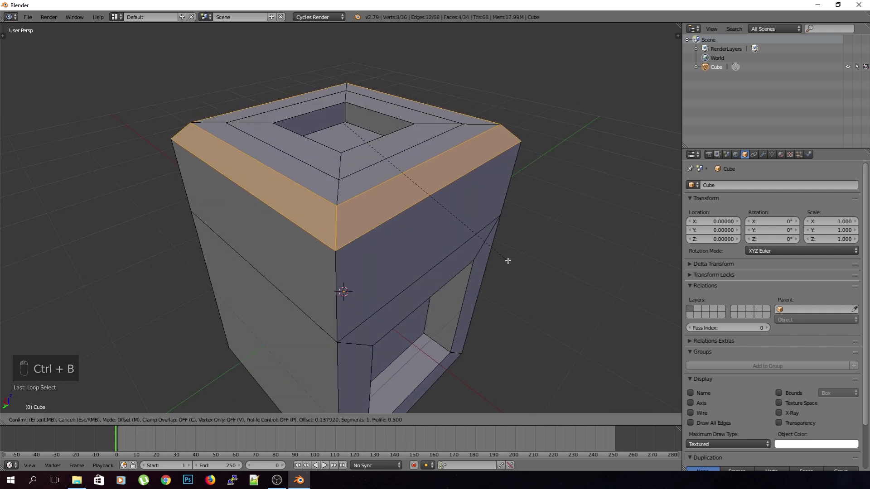
scroll(508, 259, up, 3)
click(508, 261)
key(a)
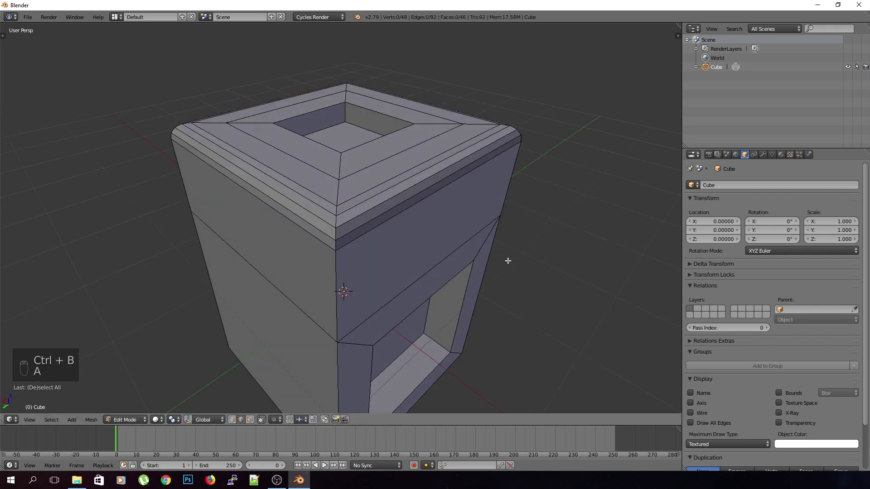
- Select the edge loop running down the block's front corner and bevel it with 5 segments
middle_drag(426, 270, 408, 266)
alt+right_click(409, 267)
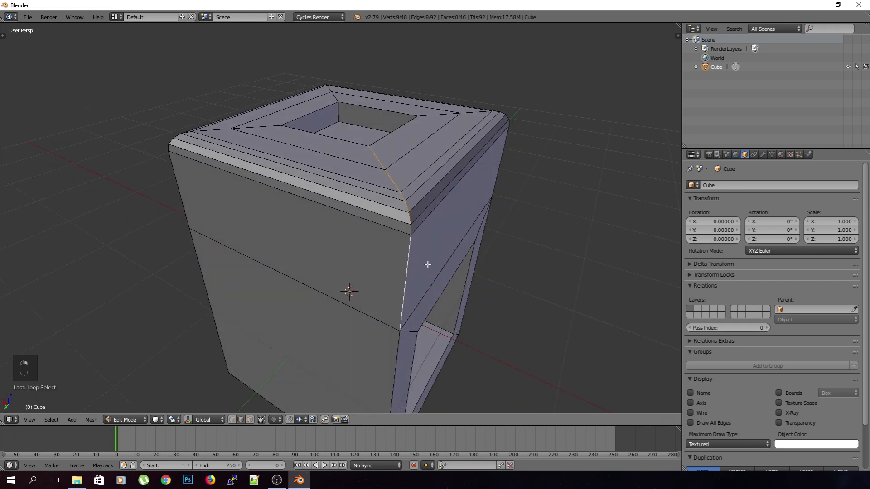
key(ctrl+b)
scroll(439, 291, up, 4)
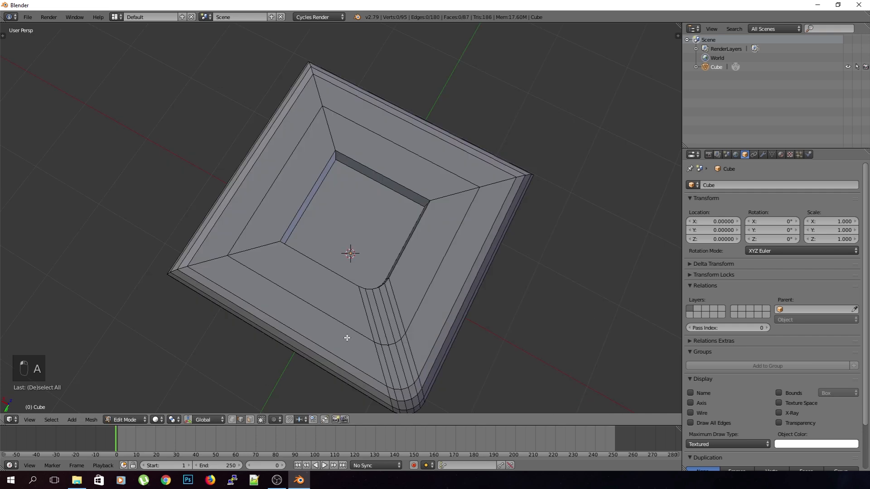
- Bevel the edge loop down the block's other front corner with 7 segments and an offset of about 0.158, and deselect everything
middle_drag(347, 338, 391, 299)
alt+right_click(266, 284)
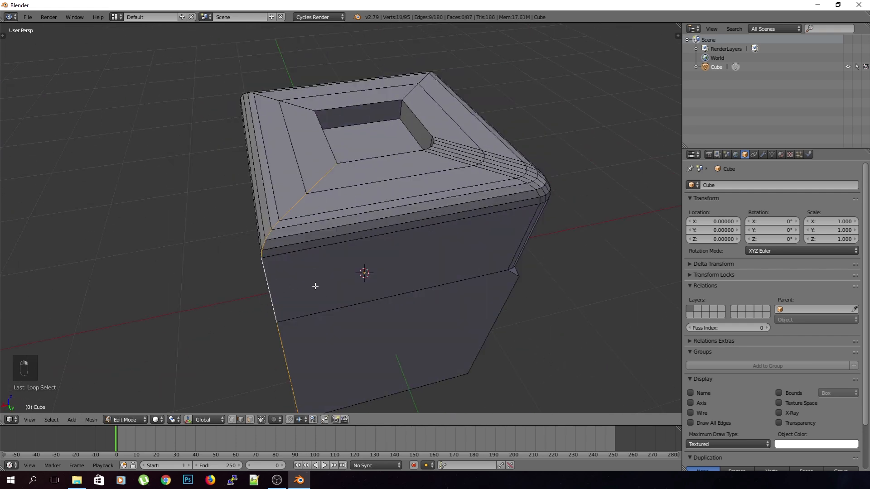
key(ctrl+b)
scroll(317, 315, up, 6)
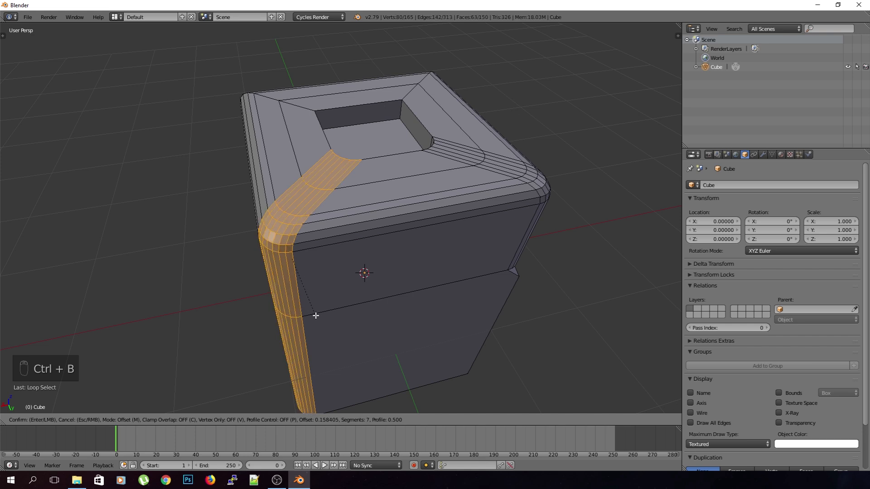
click(317, 314)
key(a)
middle_drag(391, 320, 401, 303)
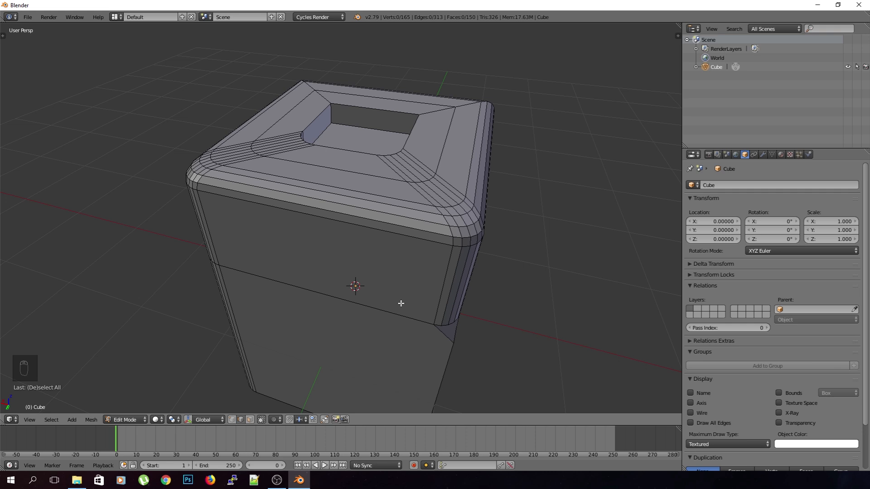
- Switch to face selection, extrude the side recess's back face in place without moving it, and deselect everything
middle_drag(408, 289, 360, 219)
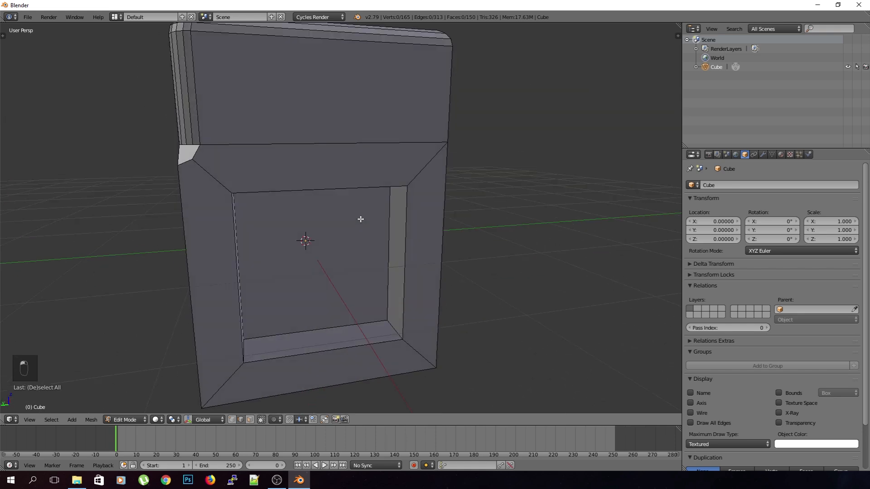
right_click(387, 318)
scroll(386, 318, up, 5)
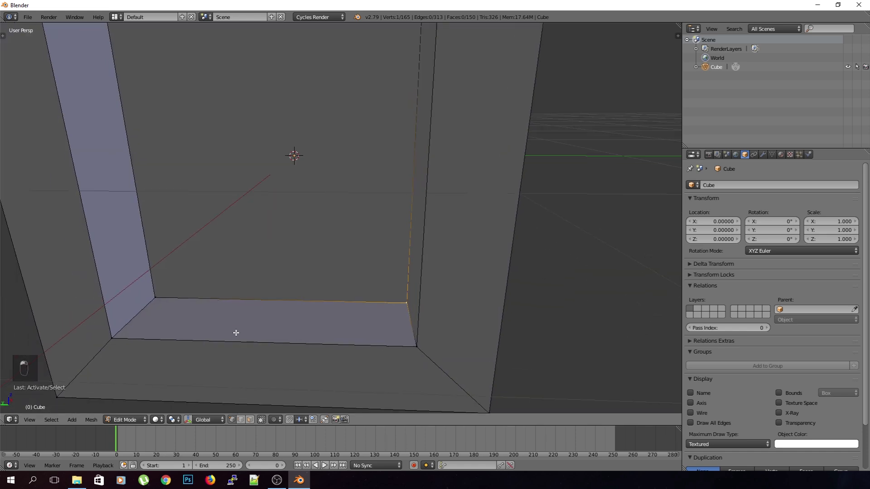
click(250, 419)
right_click(270, 177)
key(e)
right_click(272, 180)
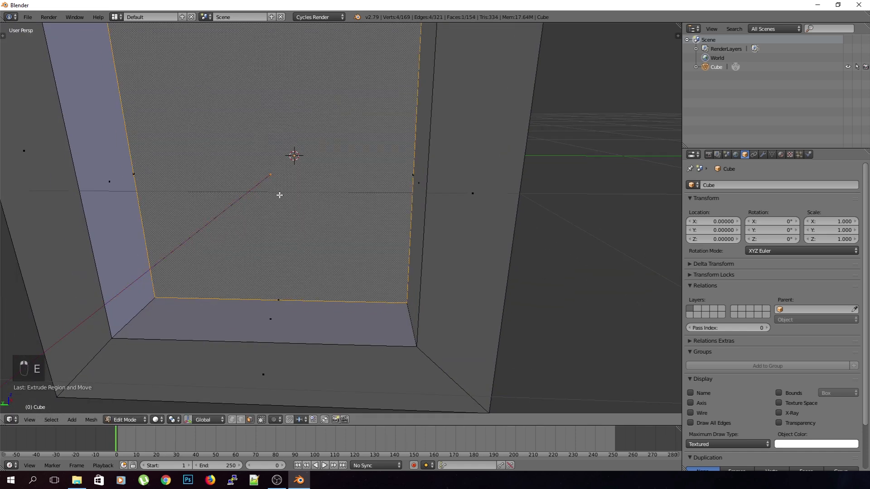
key(a)
middle_drag(304, 297, 318, 297)
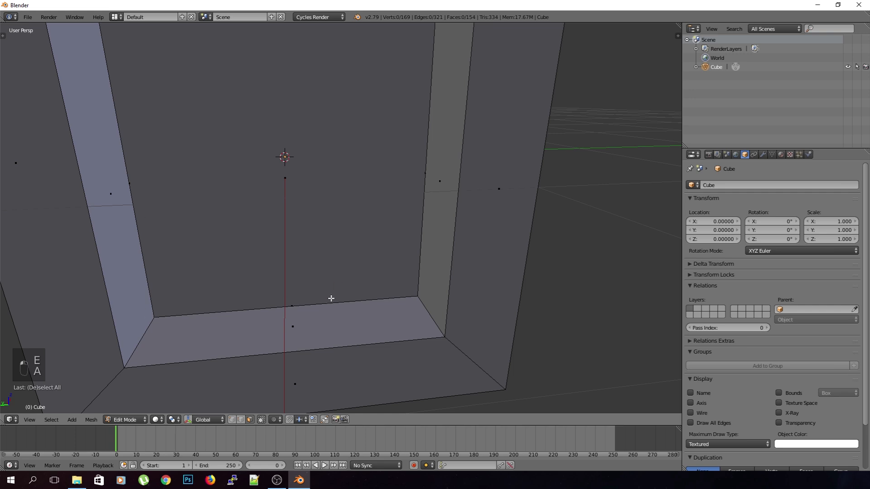
- Switch to vertex selection, test-move the recess's inner corner vertex to check for doubled geometry, cancel the move and deselect everything
right_click(315, 239)
click(232, 419)
right_click(424, 294)
key(g)
right_click(397, 311)
key(a)
scroll(408, 288, down, 5)
middle_drag(422, 284, 394, 273)
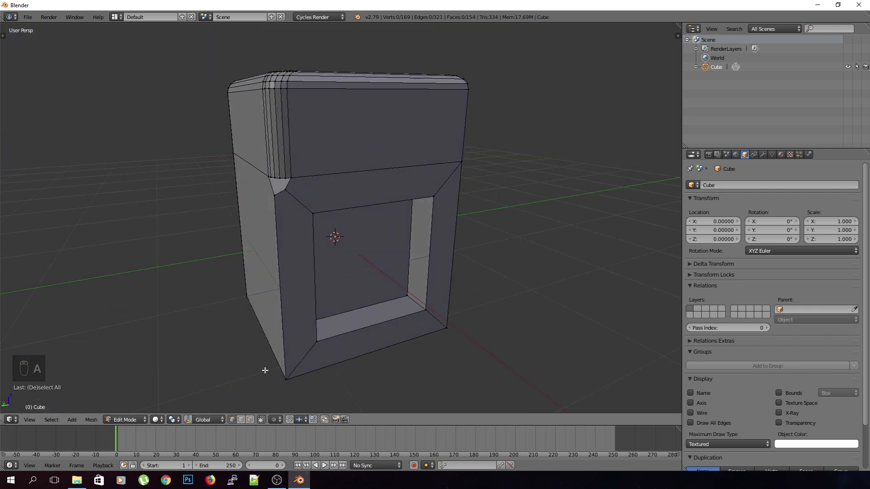
- Run Remove Doubles with nothing selected, with its Unselected option enabled and the merge distance set to 0.020
click(92, 419)
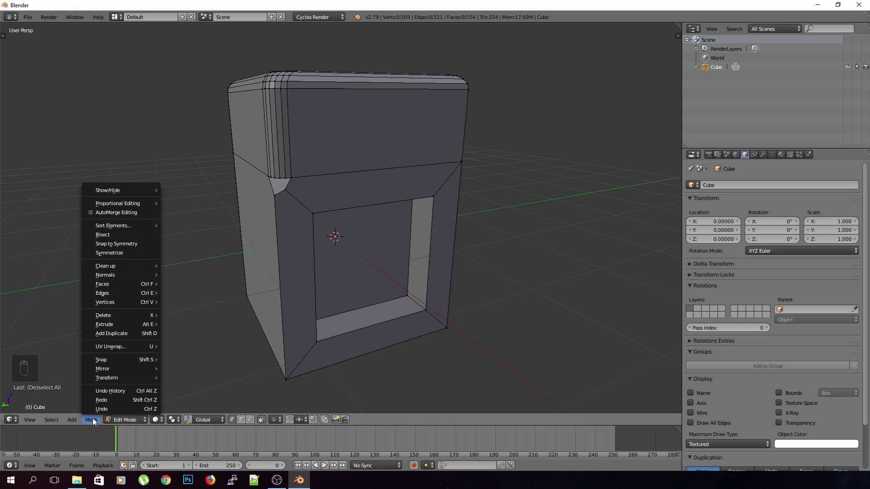
mouse_move(130, 268)
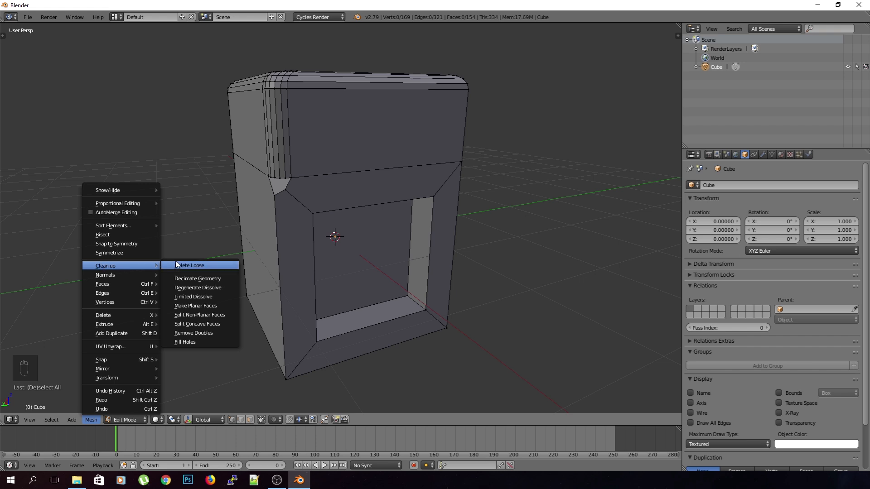
click(216, 333)
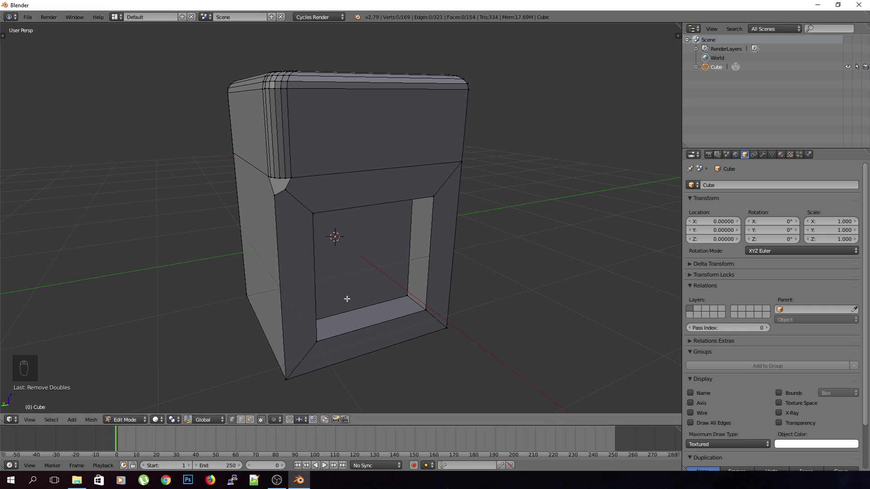
key(t)
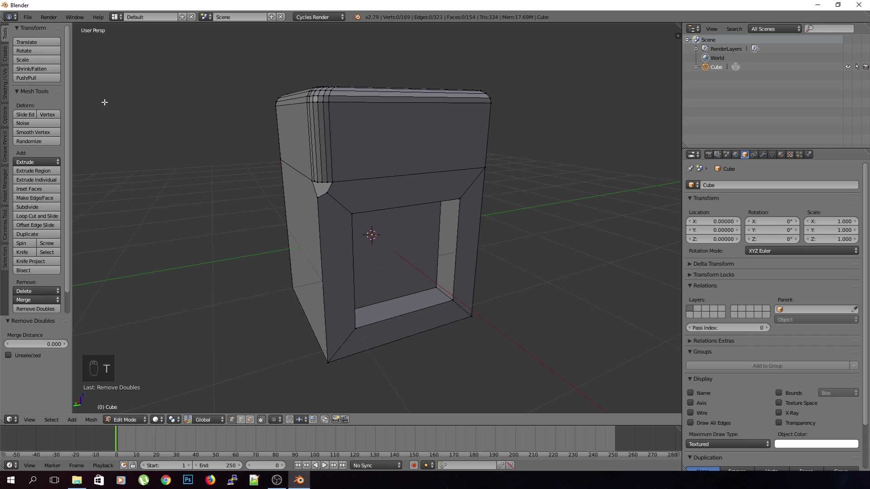
click(75, 117)
click(33, 355)
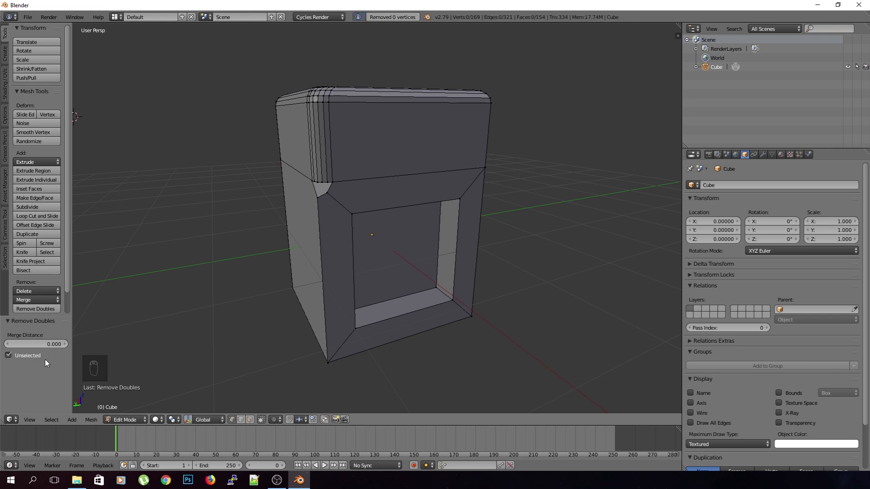
click(65, 344)
click(66, 344)
- Test-move the recess's inner corner vertex to check whether the doubles were merged, cancel the move and deselect everything
scroll(467, 316, up, 5)
right_click(405, 257)
key(g)
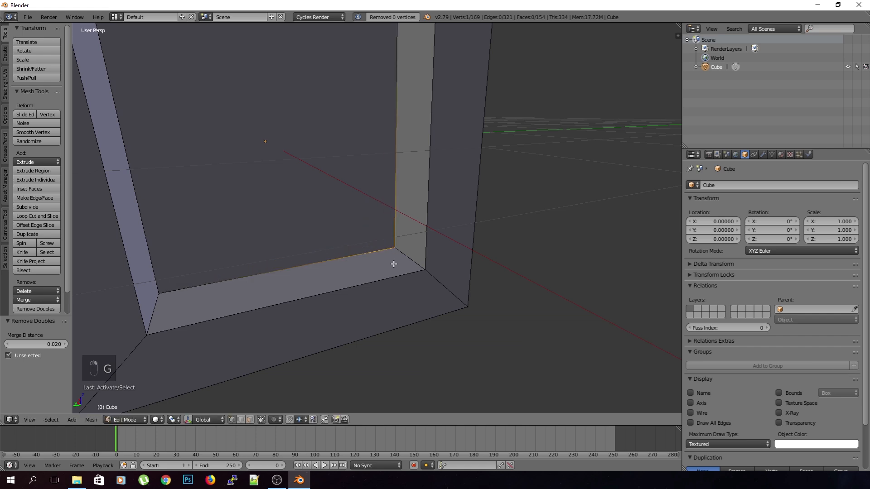
key(a)
key(a)
key(a)
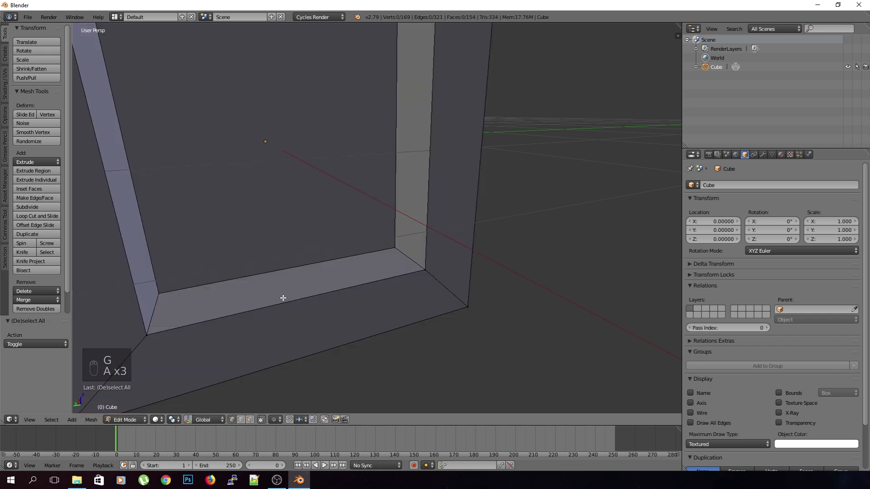
middle_drag(287, 293, 308, 301)
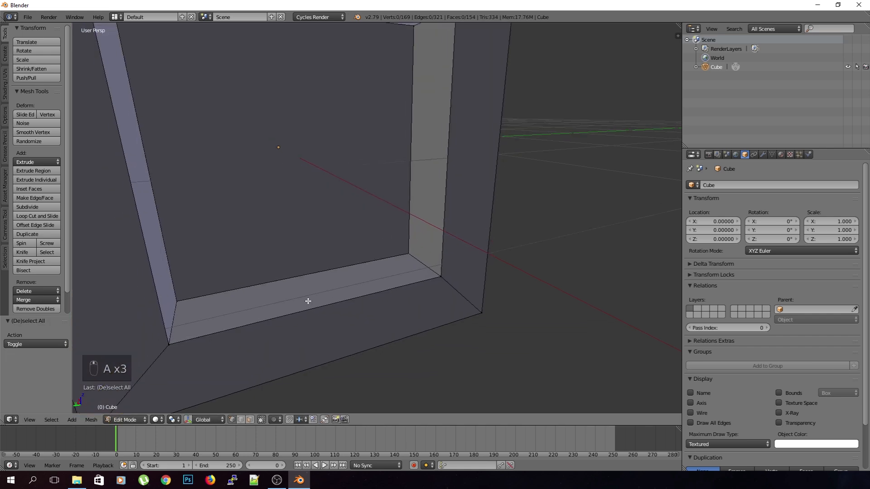
- Run Remove Doubles again, adjust its merge distance, and turn off the Unselected option
click(99, 418)
mouse_move(132, 227)
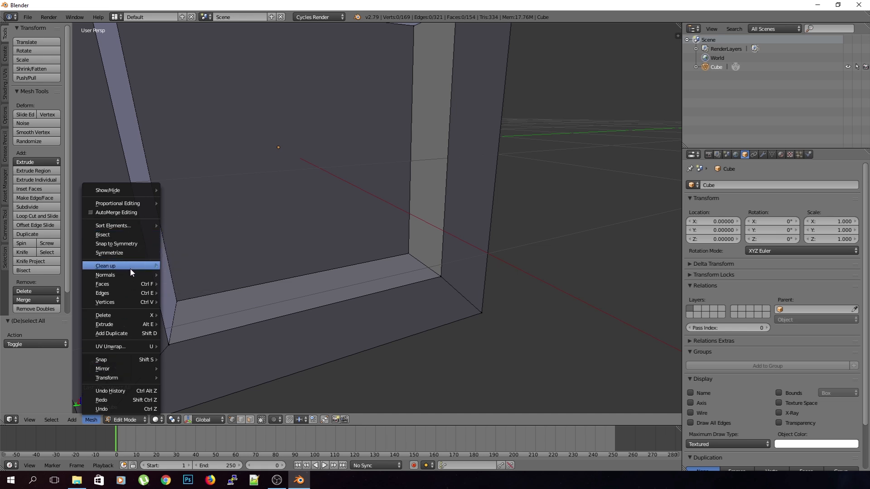
mouse_move(130, 268)
click(193, 333)
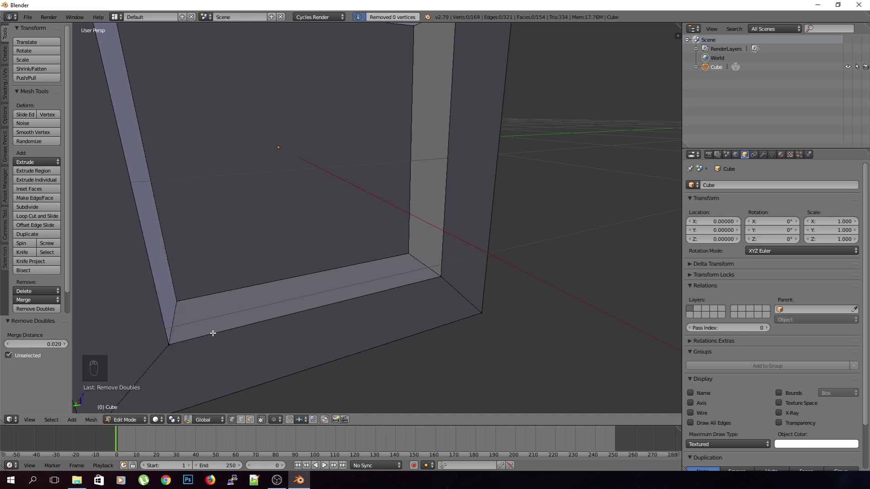
drag(35, 345, 11, 345)
click(34, 356)
- Select the whole mesh and remove its doubles with a merge distance of 0.030
key(a)
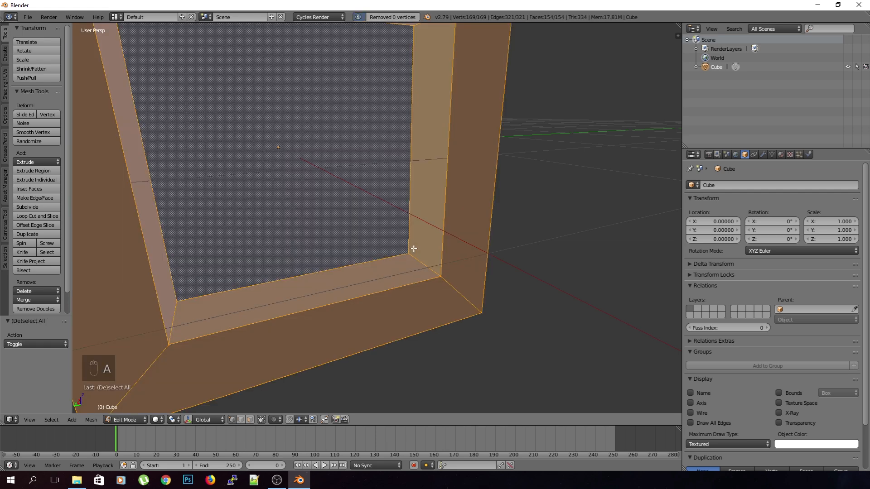
click(89, 419)
mouse_move(136, 266)
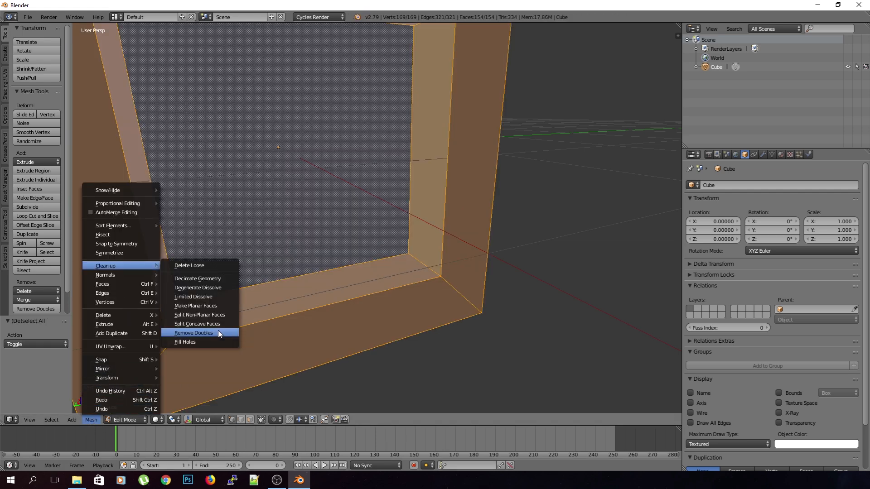
click(219, 330)
drag(32, 344, 9, 344)
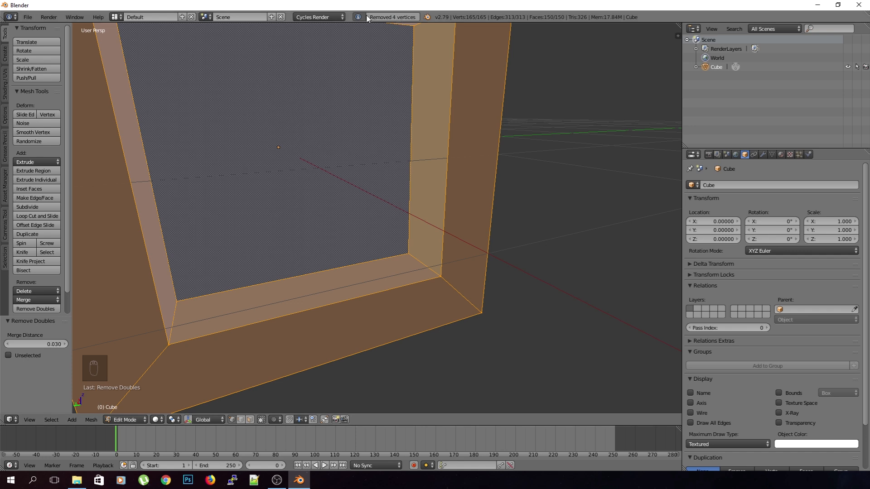
- Check the recess's inner corner vertex for leftover doubles with a cancelled test move, and deselect everything
scroll(361, 149, down, 3)
key(a)
right_click(399, 240)
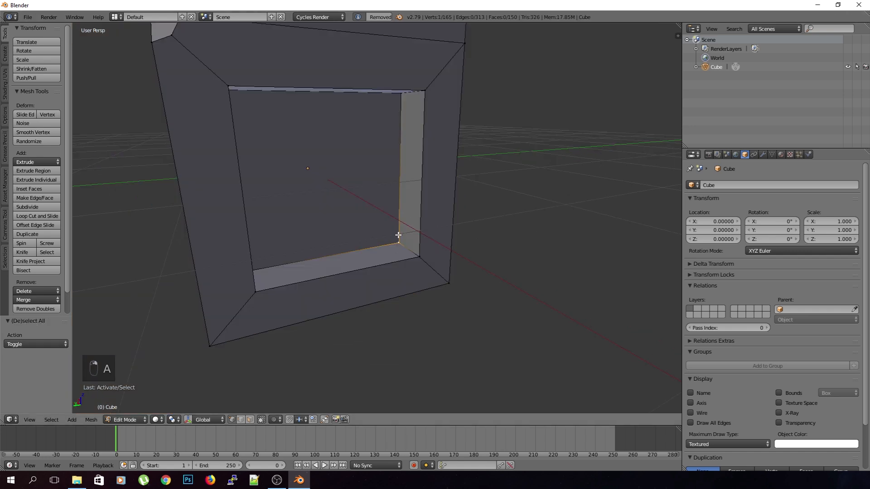
key(g)
right_click(361, 209)
shift+middle_drag(441, 196, 483, 259)
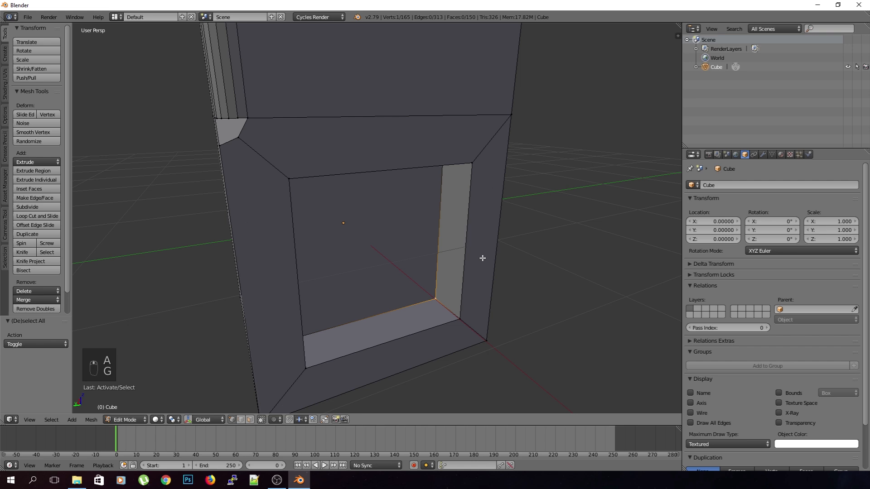
key(a)
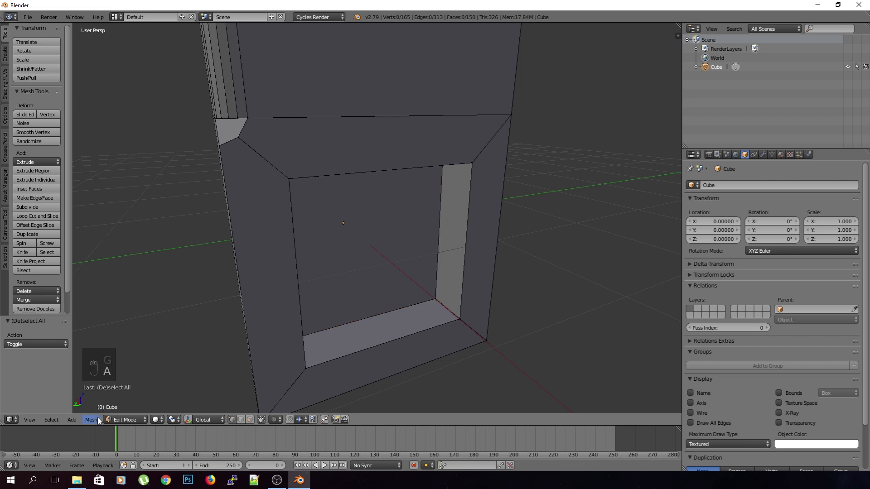
- Examine the mesh Specials list for the Merge and Remove Doubles commands, and close it without applying anything
click(97, 418)
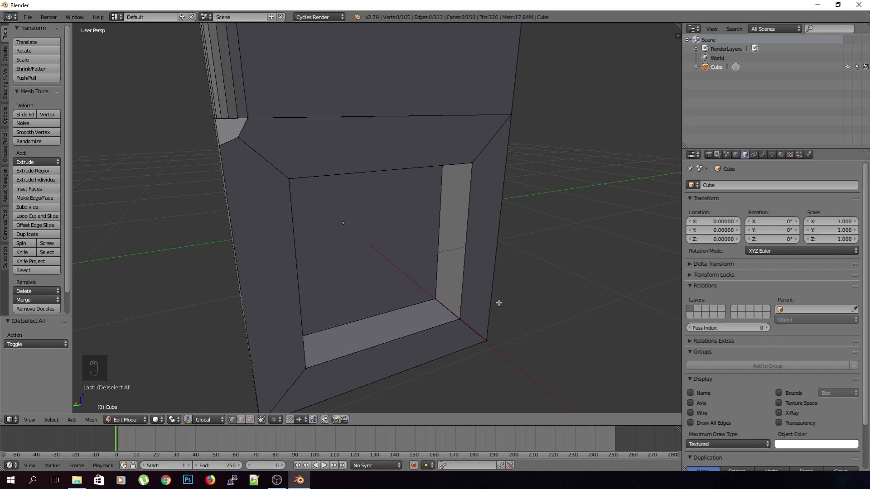
key(alt+w)
scroll(528, 284, down, 5)
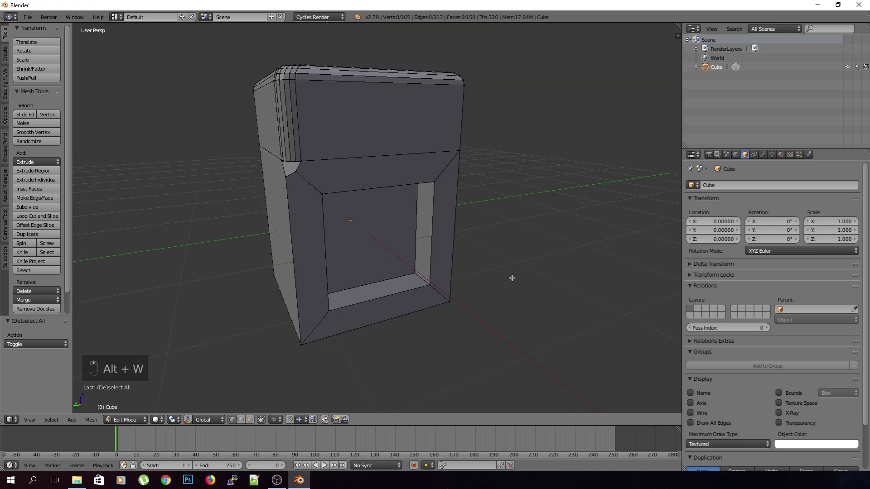
key(w)
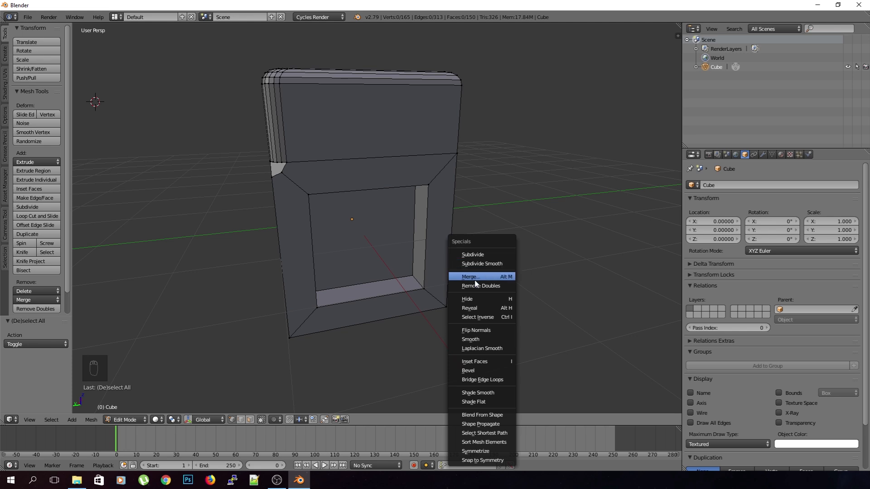
key(Escape)
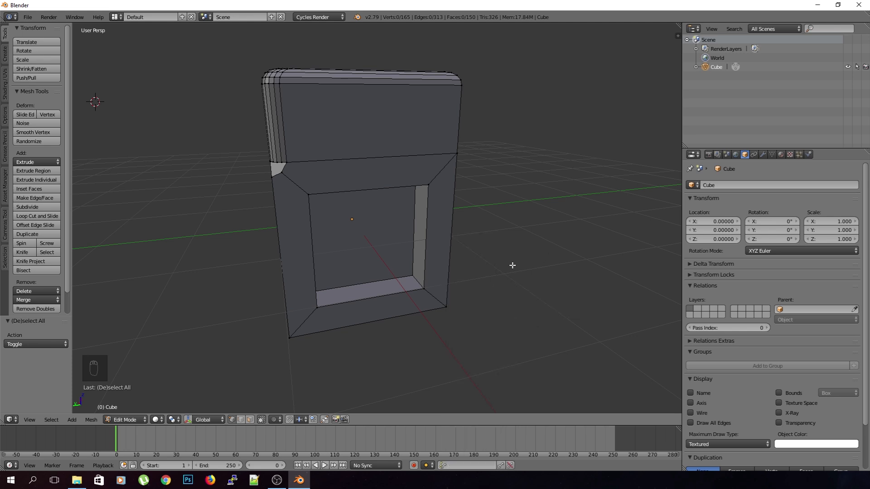
scroll(349, 216, up, 3)
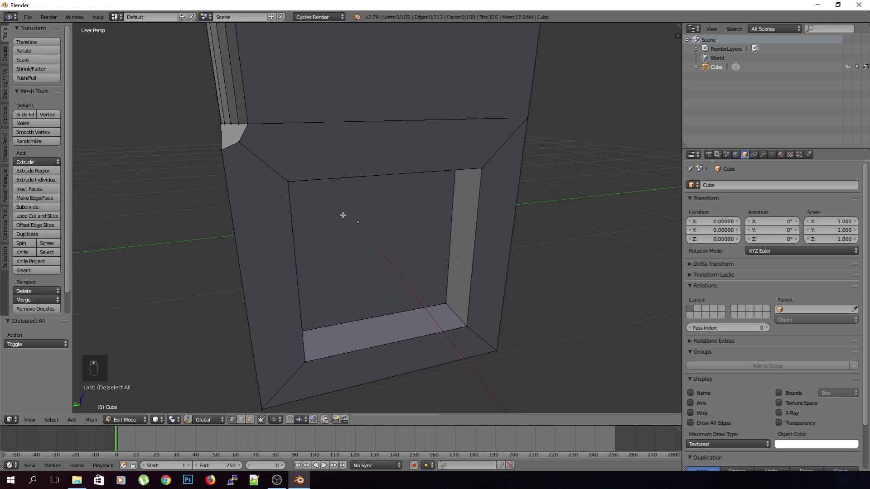
key(w)
key(alt+m)
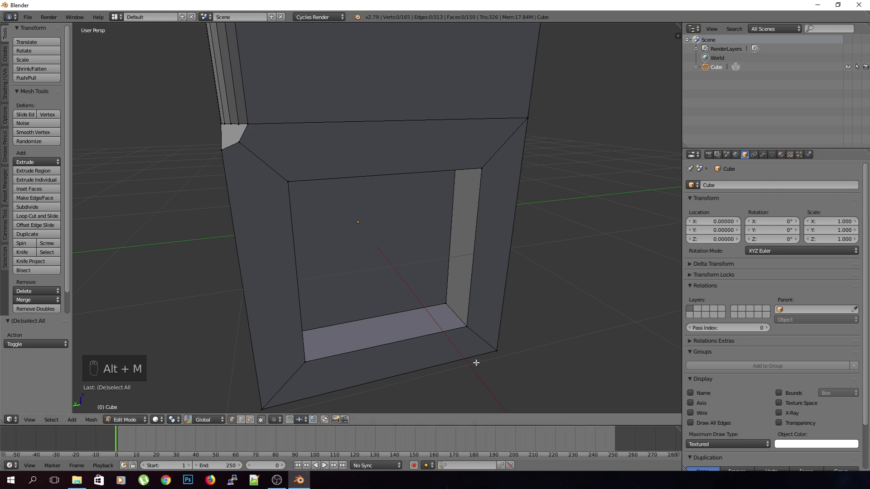
- Select the recess's lower outer corner vertex and the block's adjacent bottom corner vertex, merge them At First, and undo the merge
middle_drag(477, 363, 510, 307)
right_click(308, 311)
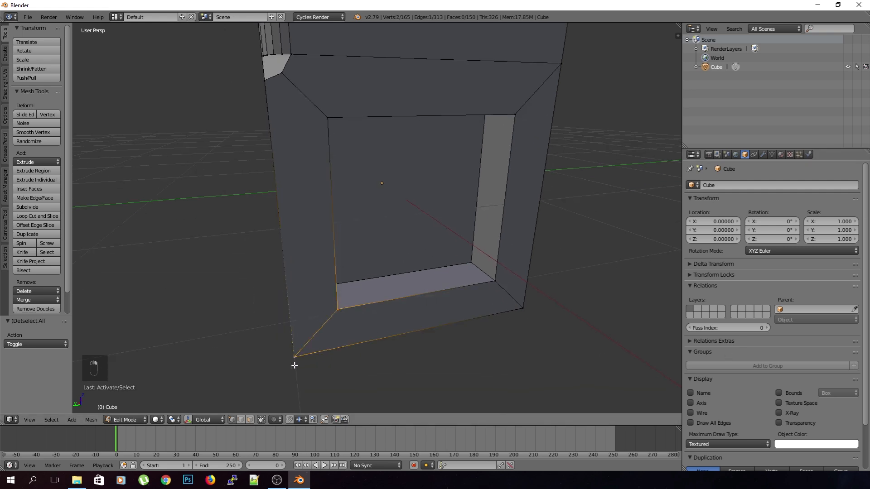
key(alt+m)
click(288, 363)
key(ctrl+z)
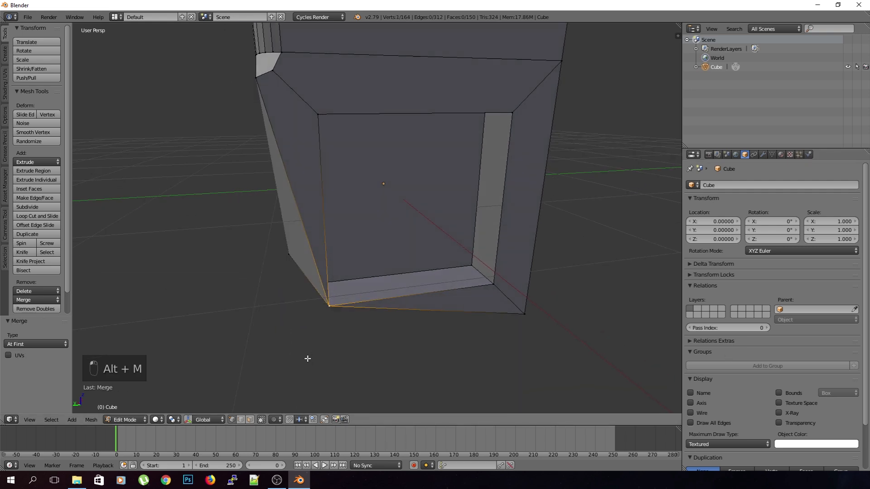
- Merge the same two corner vertices At Last, and undo the merge
middle_drag(291, 342, 292, 332)
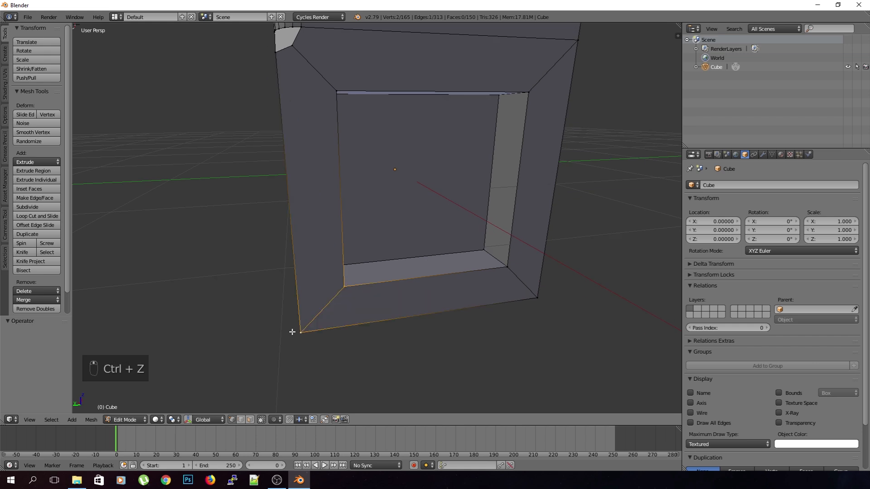
key(alt+m)
click(297, 343)
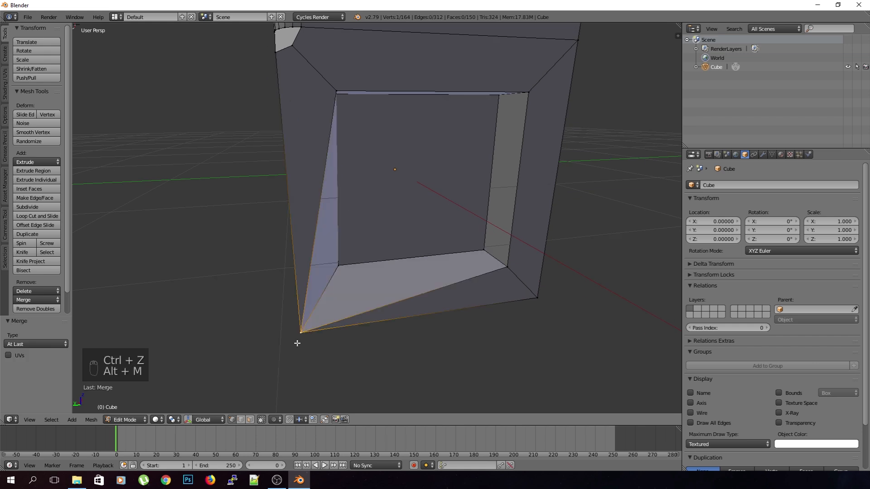
key(ctrl+z)
- Try one more merge type on the two corner vertices, undo it, and deselect everything
key(alt+m)
click(296, 354)
key(ctrl+a)
key(ctrl+z)
key(a)
scroll(295, 351, down, 6)
middle_drag(295, 351, 251, 135)
middle_drag(297, 243, 303, 257)
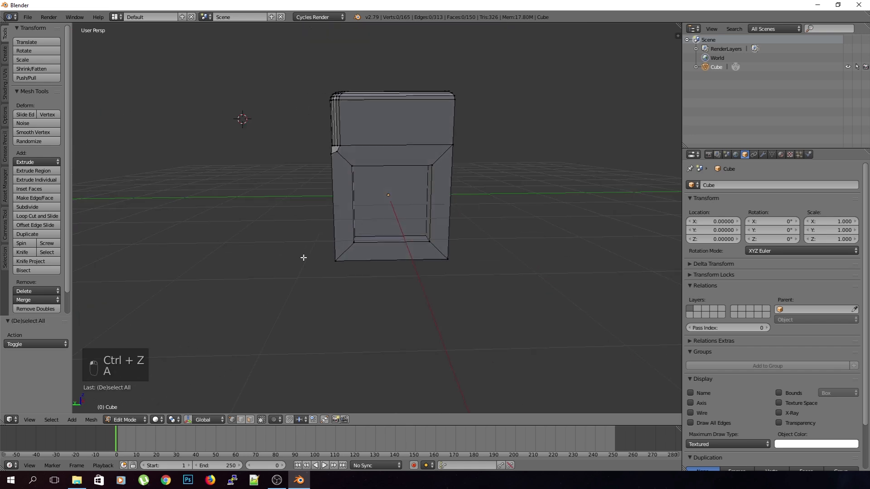
- Merge the recess's lower outer corner vertex and the block's adjacent bottom corner vertex At Cursor, undo the merge, and deselect everything
key(b)
drag(325, 239, 359, 264)
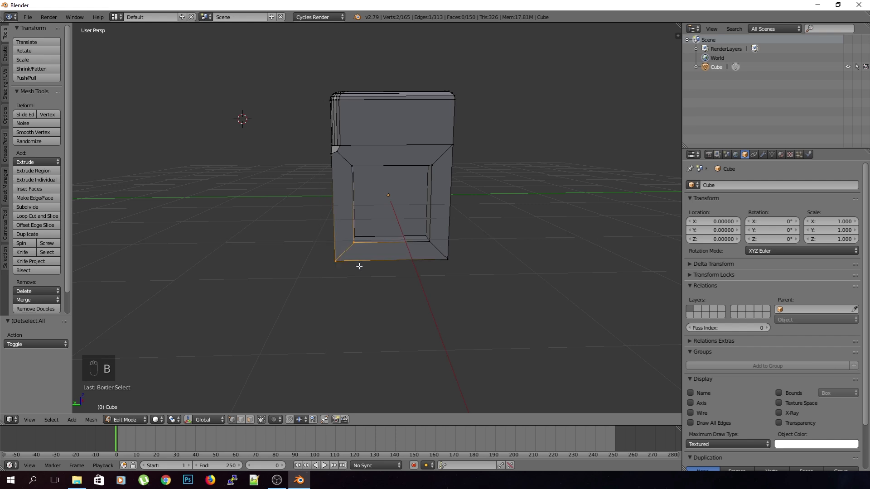
key(alt+m)
click(339, 276)
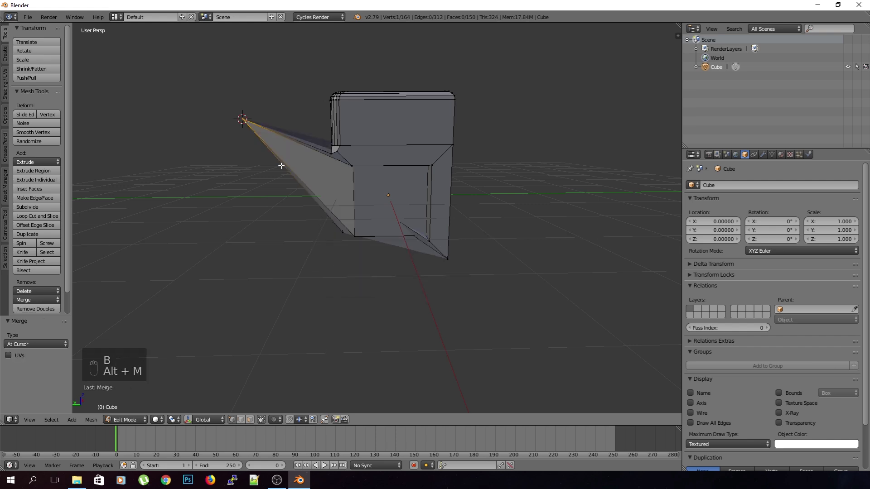
middle_drag(281, 167, 280, 206)
key(ctrl+z)
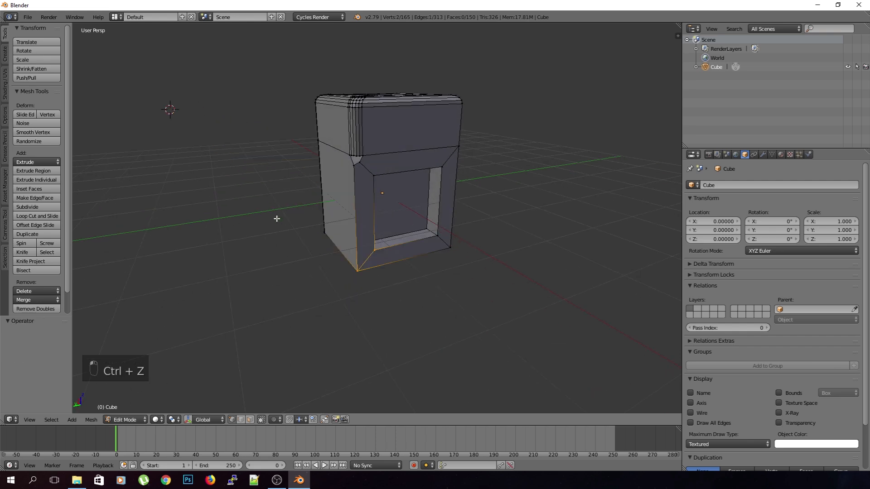
key(a)
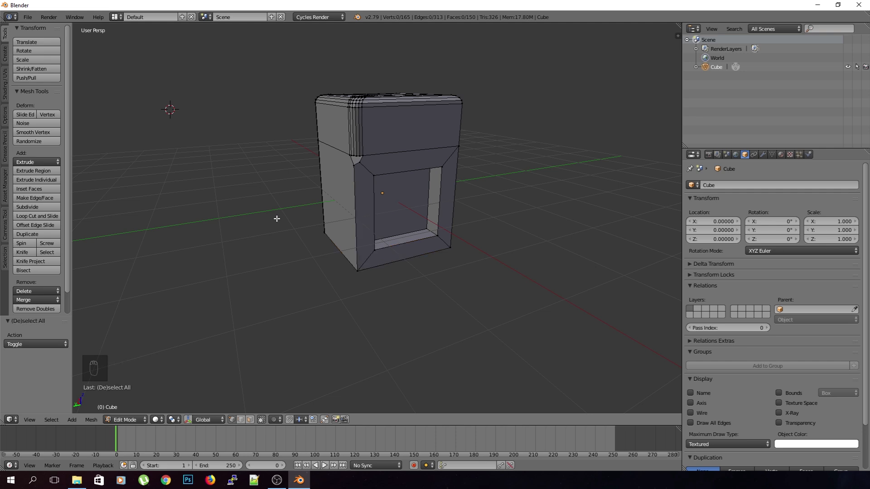
- Switch the cube from Edit Mode to Object Mode and snap the 3D cursor to the scene center
scroll(277, 215, up, 5)
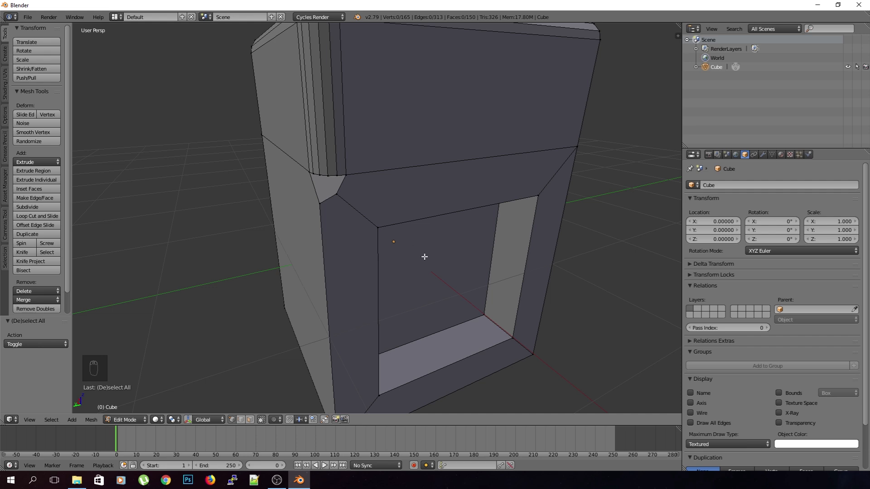
click(115, 422)
click(116, 411)
scroll(276, 289, down, 5)
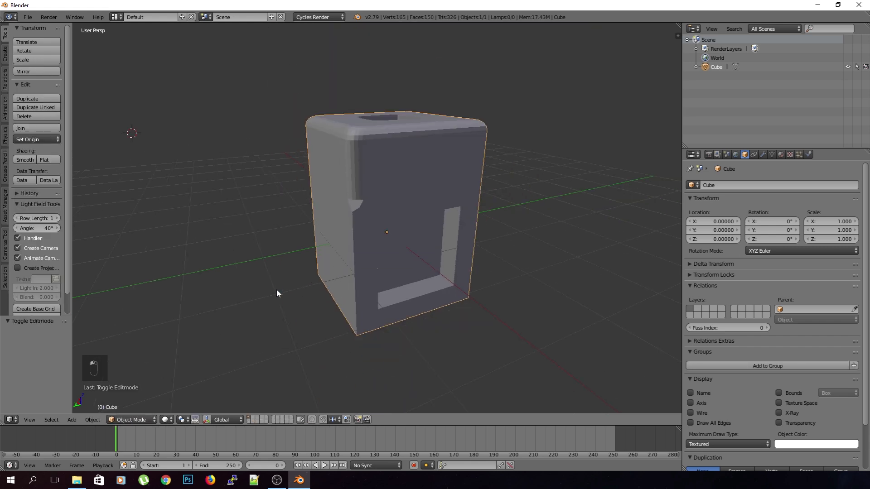
key(shift+s)
click(299, 281)
middle_drag(322, 276, 468, 271)
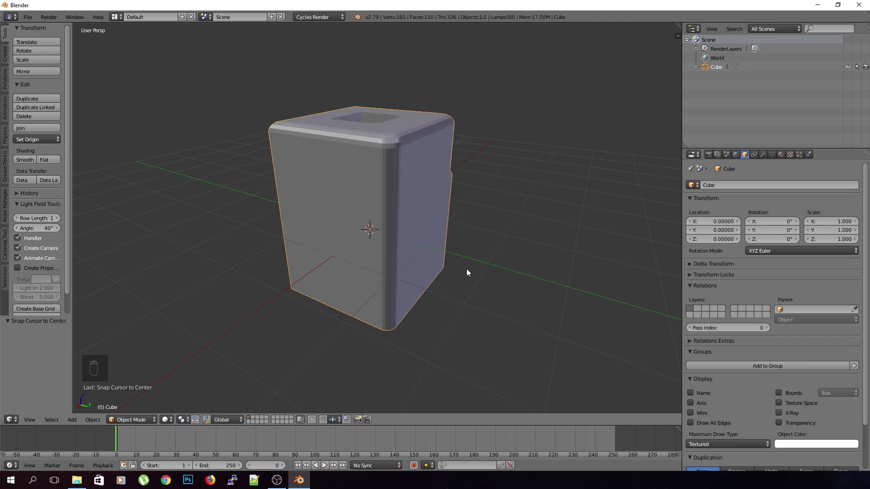
middle_drag(468, 272, 346, 273)
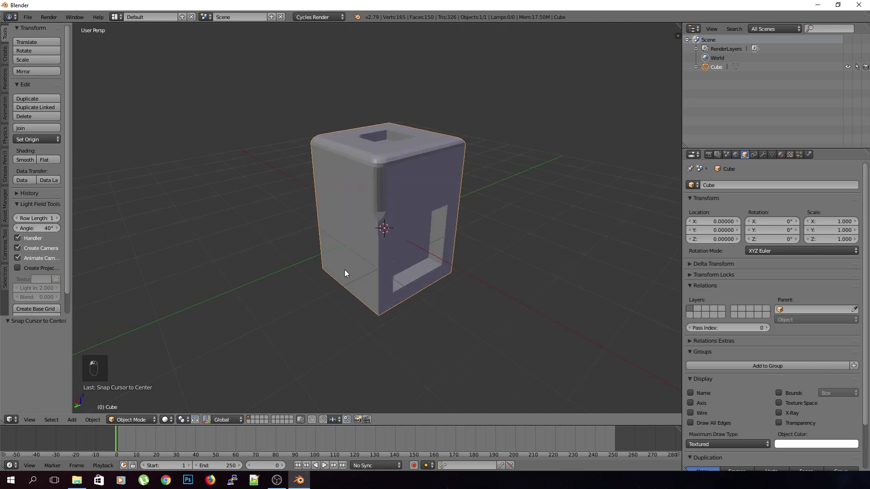
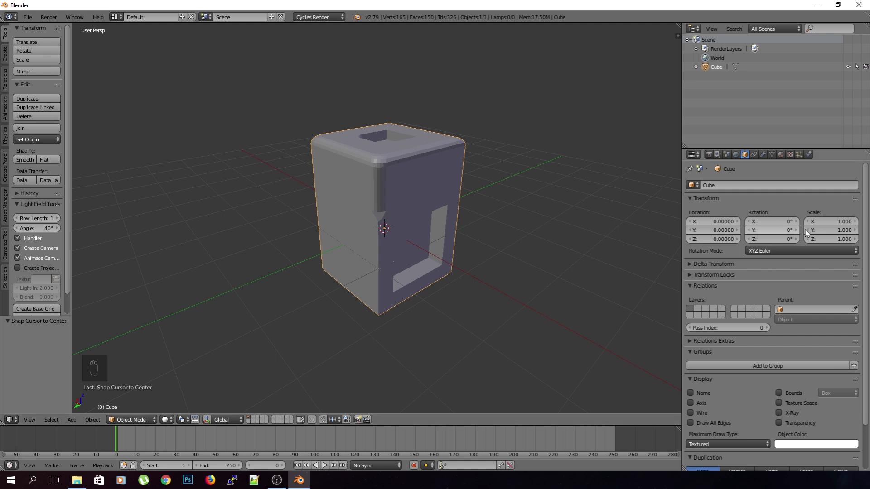
- Add a Subdivision Surface modifier to the cube with View subdivisions set to 3, and remove the modifier
click(763, 155)
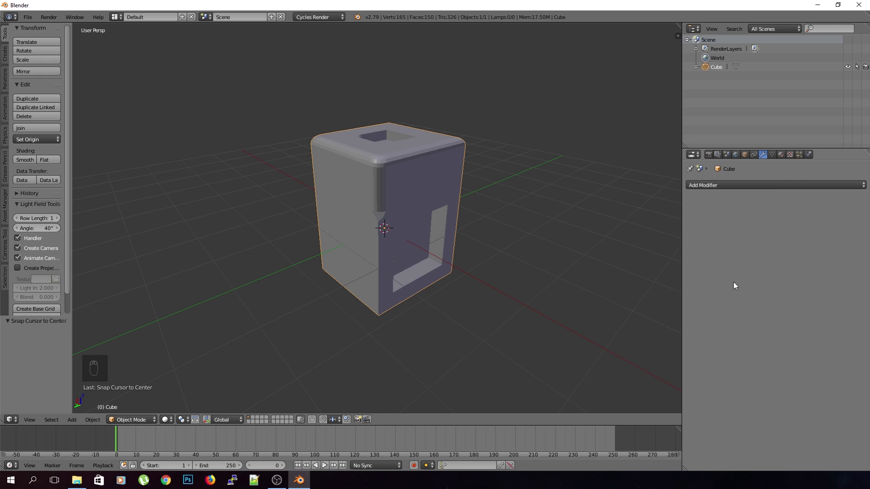
click(771, 186)
click(718, 335)
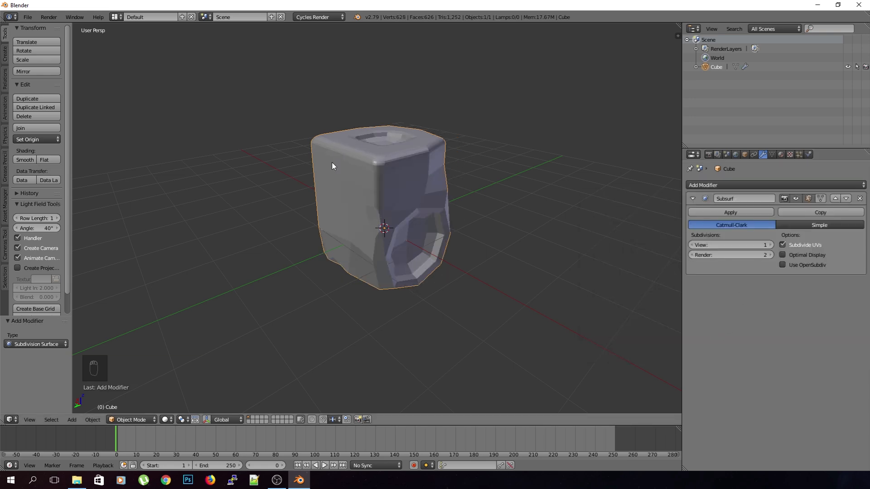
scroll(540, 254, up, 3)
middle_drag(544, 265, 521, 283)
click(771, 246)
click(771, 245)
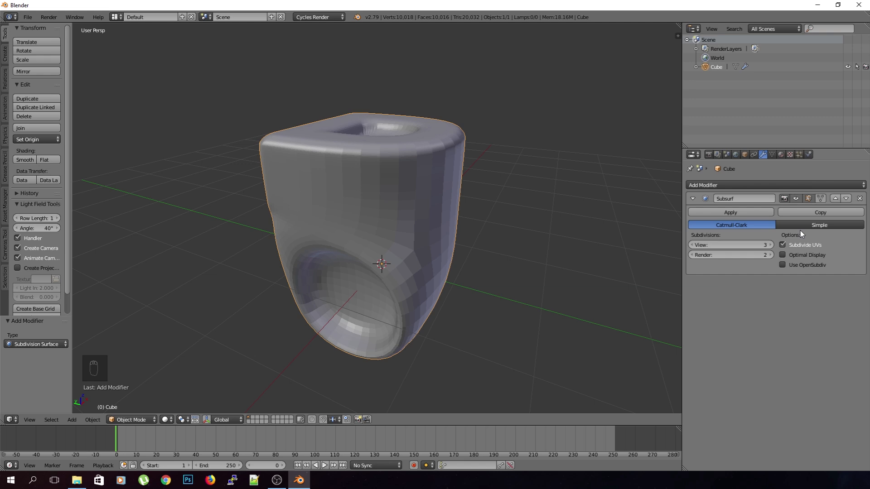
click(782, 185)
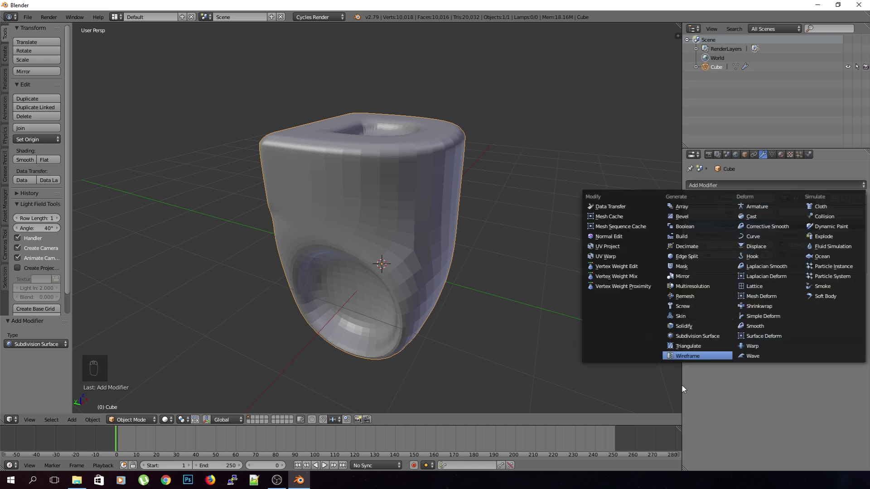
click(864, 196)
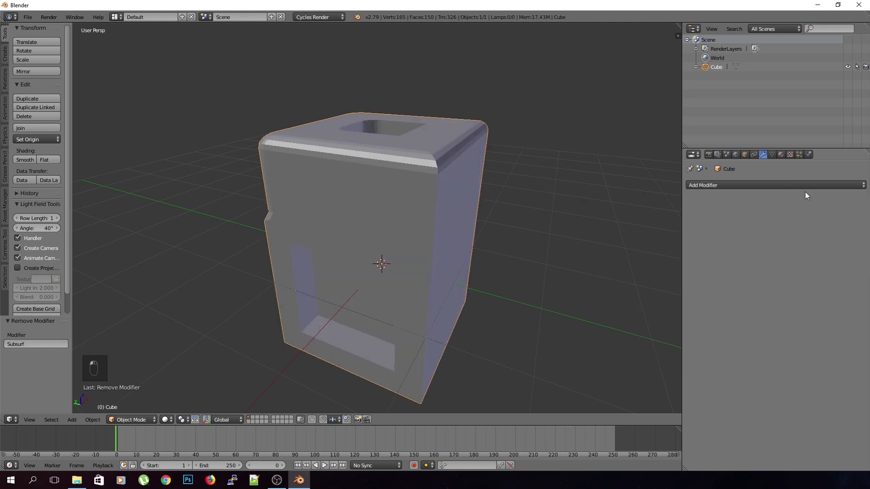
- Add a Bevel modifier to the cube and set its segments to 2
click(801, 186)
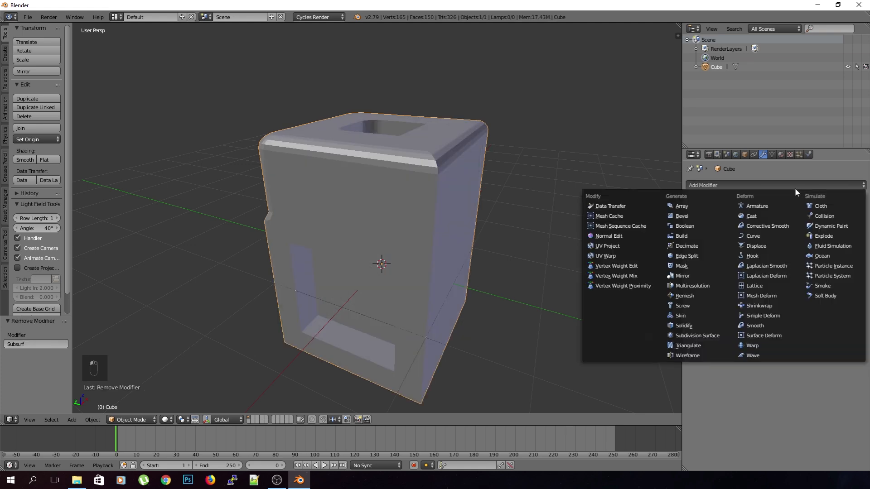
click(681, 216)
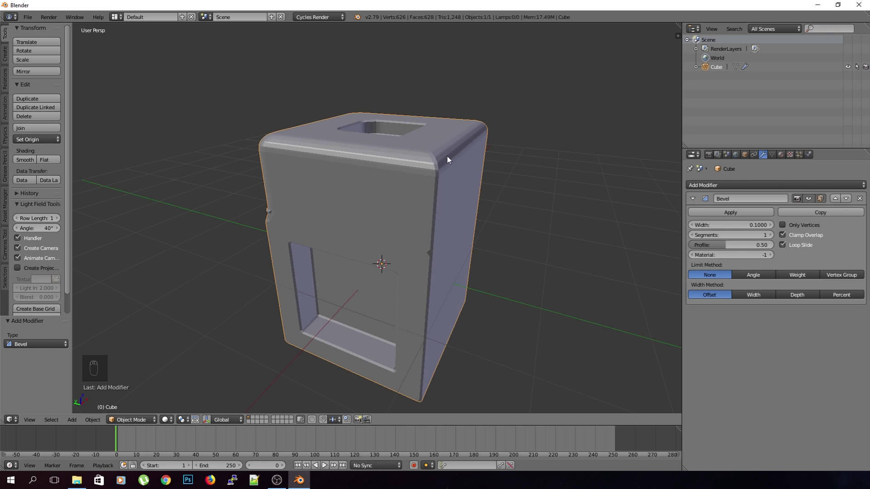
click(761, 184)
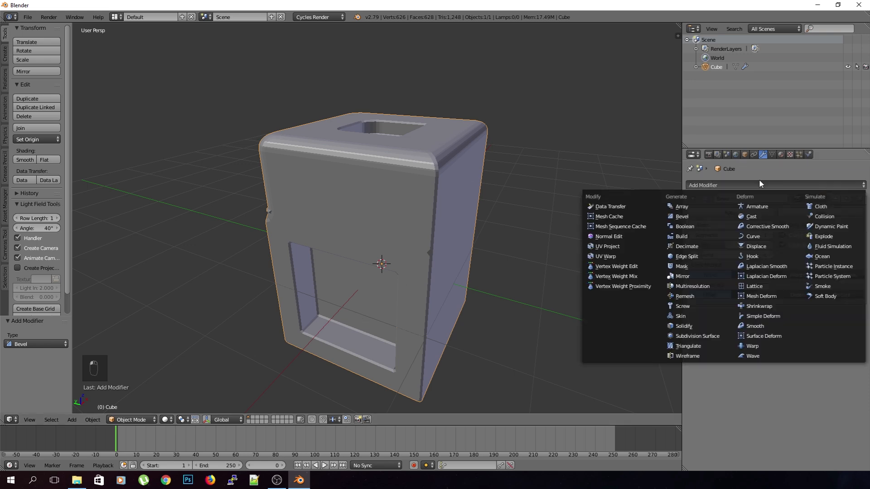
click(769, 235)
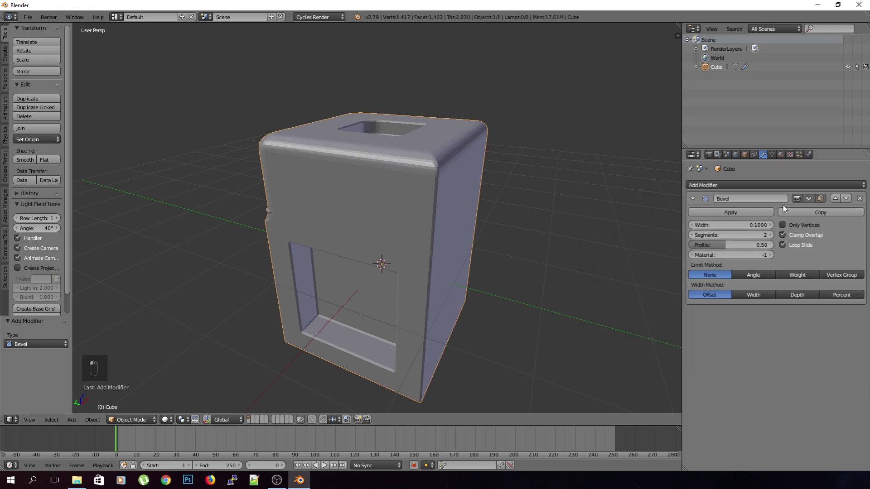
- Add a Subdivision Surface modifier below the Bevel, and collapse and re-expand the settings of both modifiers
click(792, 183)
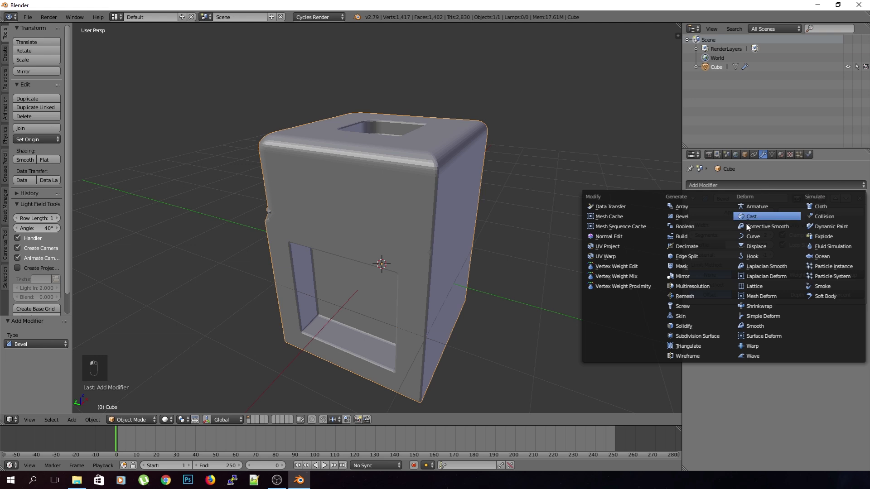
click(710, 336)
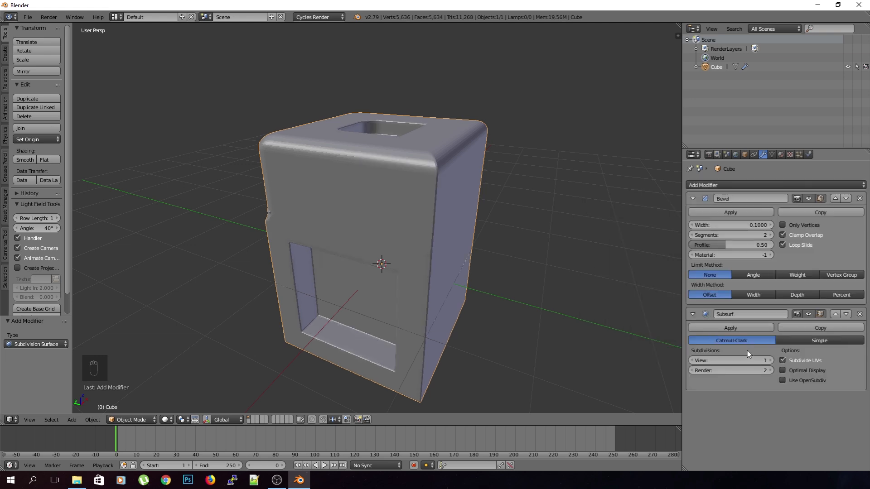
click(692, 198)
click(693, 214)
click(692, 198)
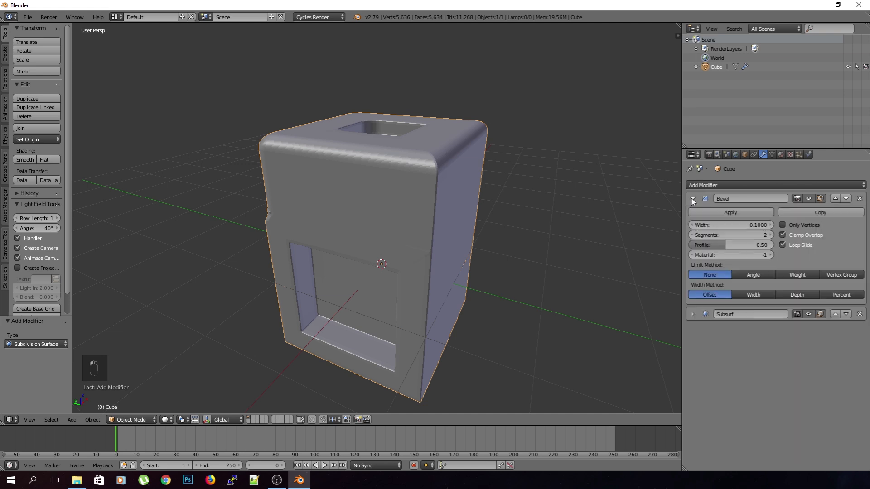
click(691, 314)
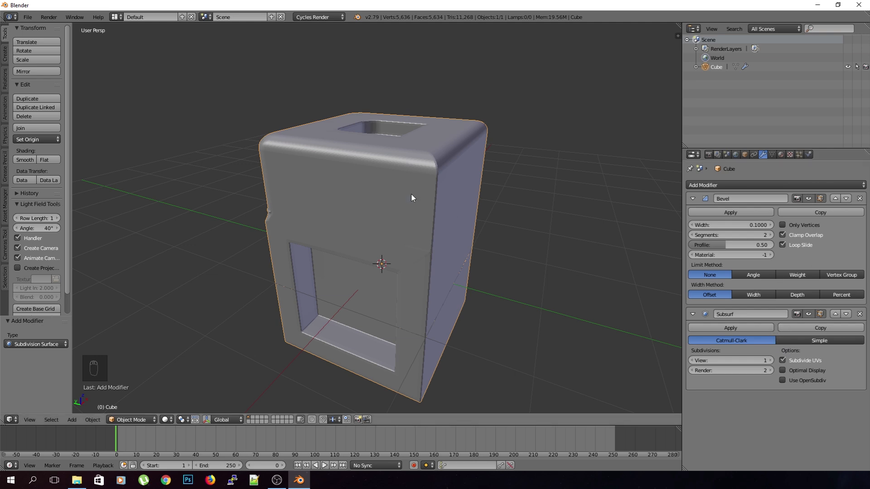
- Inspect the rounded block, remove both the Bevel and Subdivision Surface modifiers, and deselect the cube
scroll(373, 175, up, 3)
middle_drag(374, 175, 472, 181)
scroll(462, 180, down, 4)
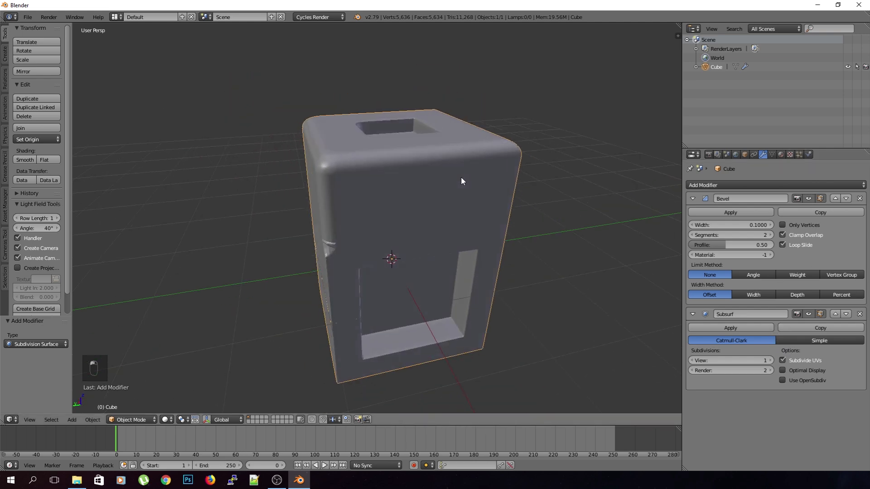
click(861, 199)
click(859, 199)
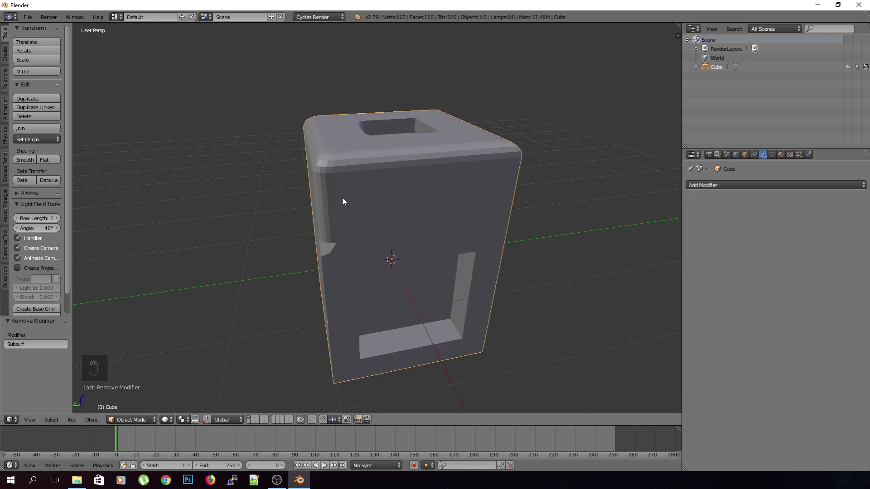
key(a)
middle_drag(381, 211, 400, 243)
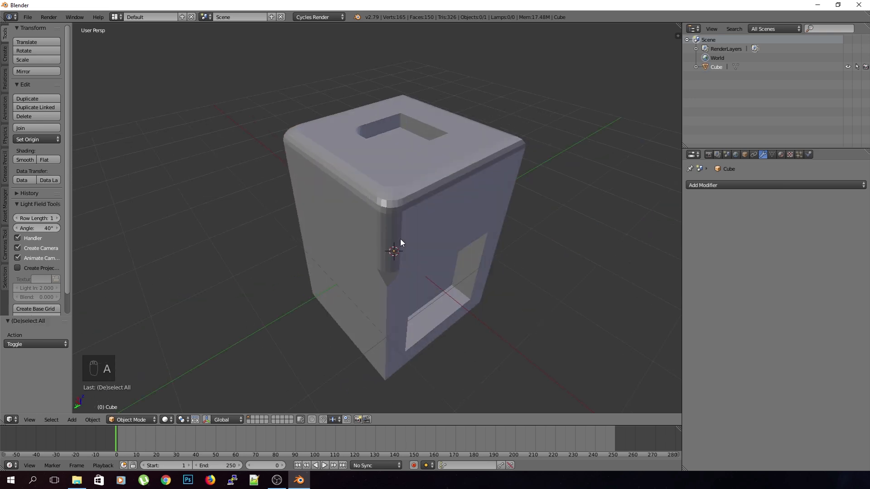
- Hide and show the tool shelf twice, and widen it to about twice its width
drag(75, 176, 103, 175)
key(t)
key(t)
key(t)
key(t)
drag(5, 38, 149, 42)
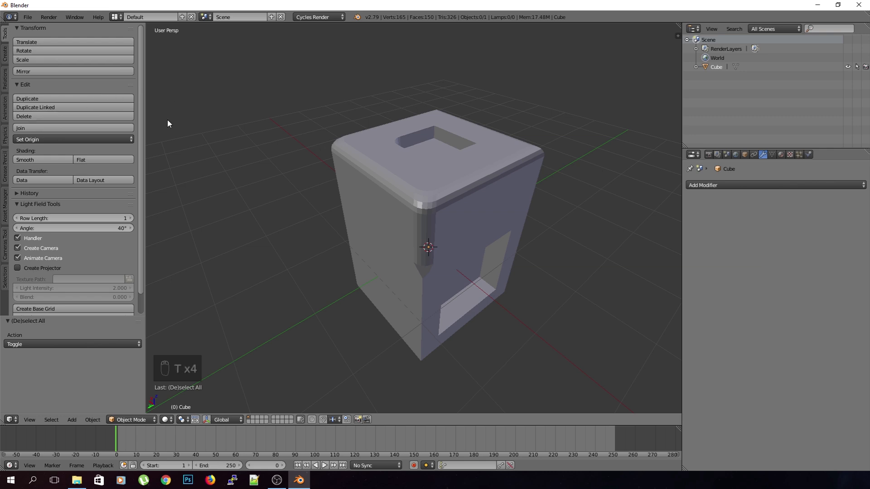
scroll(143, 105, down, 2)
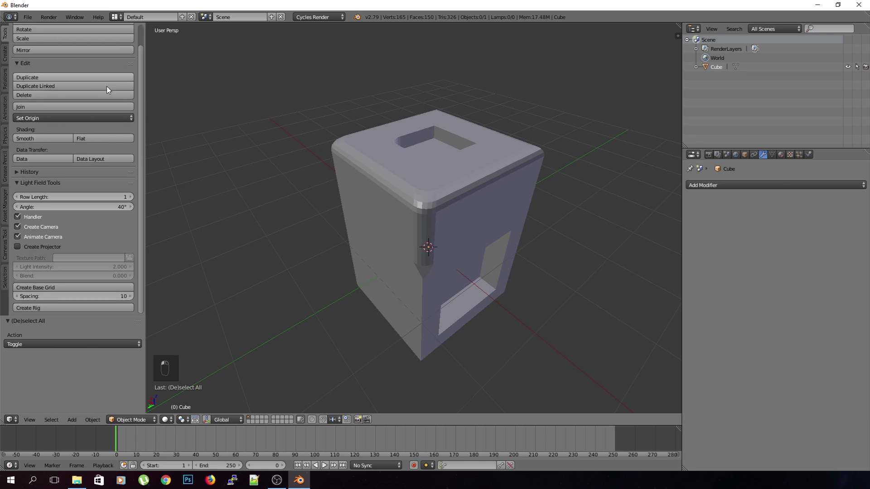
scroll(142, 105, up, 2)
- Select the cube, apply smooth shading to it, and switch it back to flat shading
right_click(445, 200)
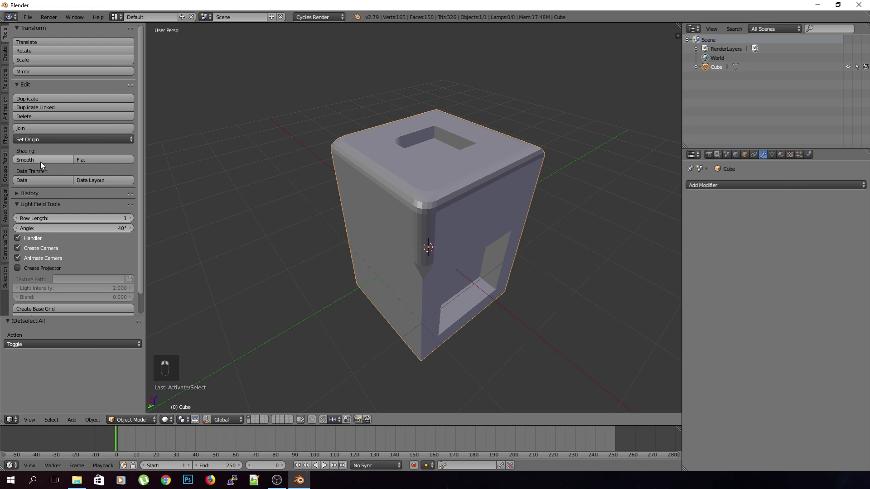
click(39, 161)
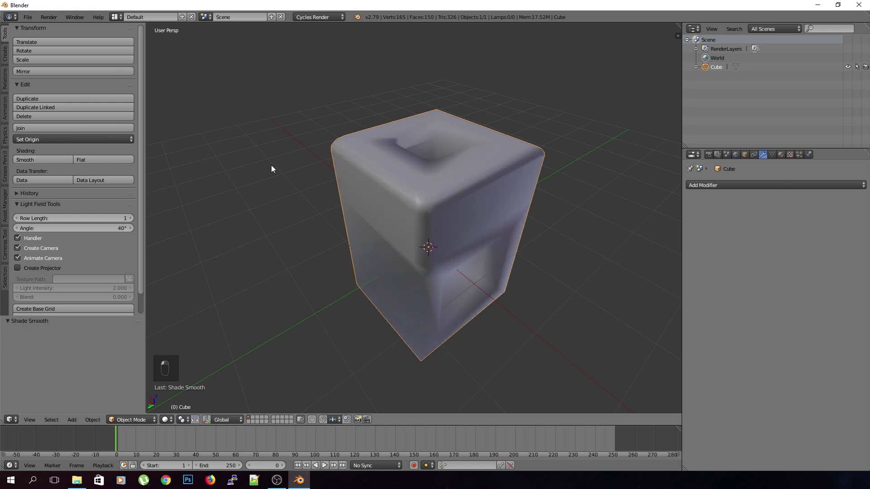
click(103, 159)
scroll(268, 210, up, 4)
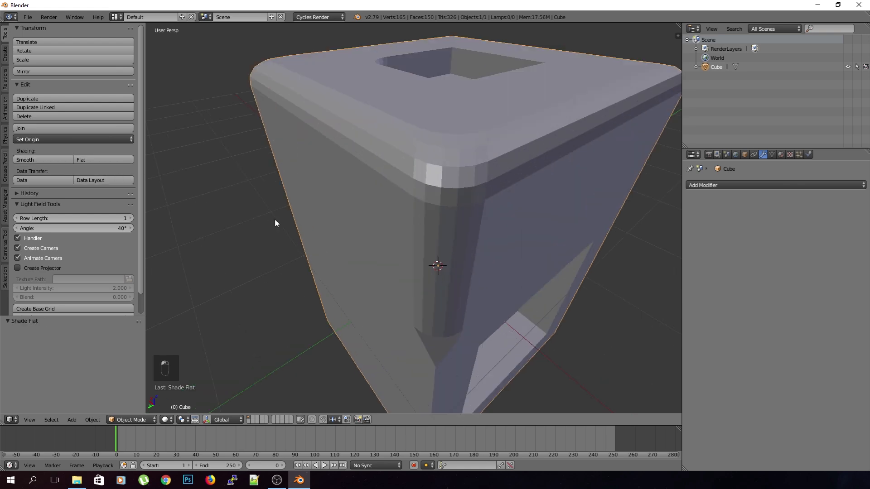
scroll(274, 220, down, 2)
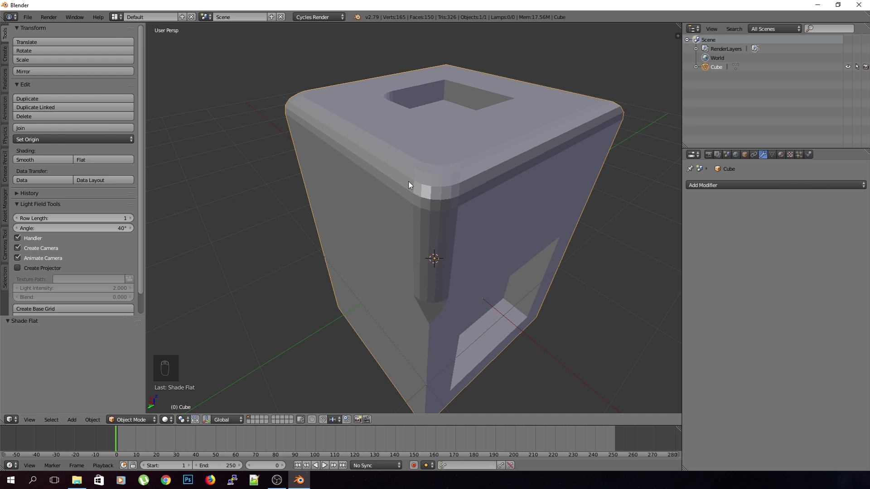
- Apply smooth shading to the cube again to compare its rounded corner, and restore flat shading
click(55, 159)
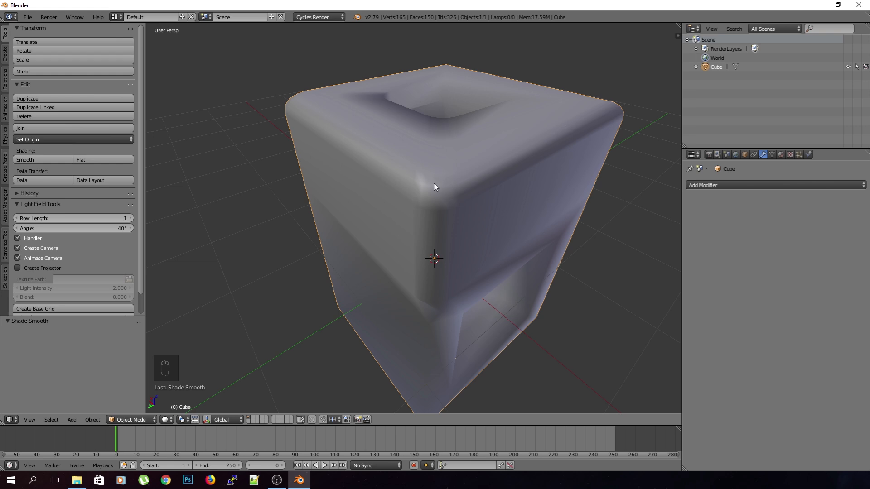
middle_drag(588, 160, 206, 153)
click(120, 160)
middle_drag(363, 163, 426, 171)
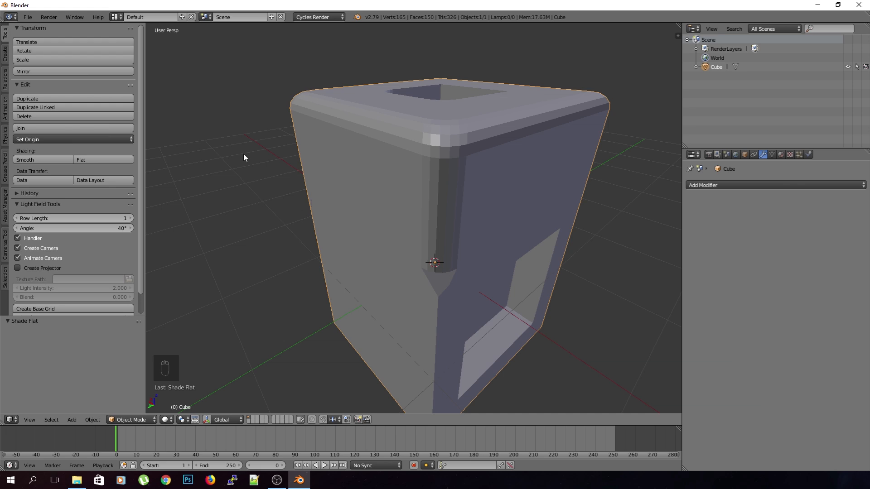
- Collapse the Light Field Tools section in the tool shelf
scroll(129, 162, down, 1)
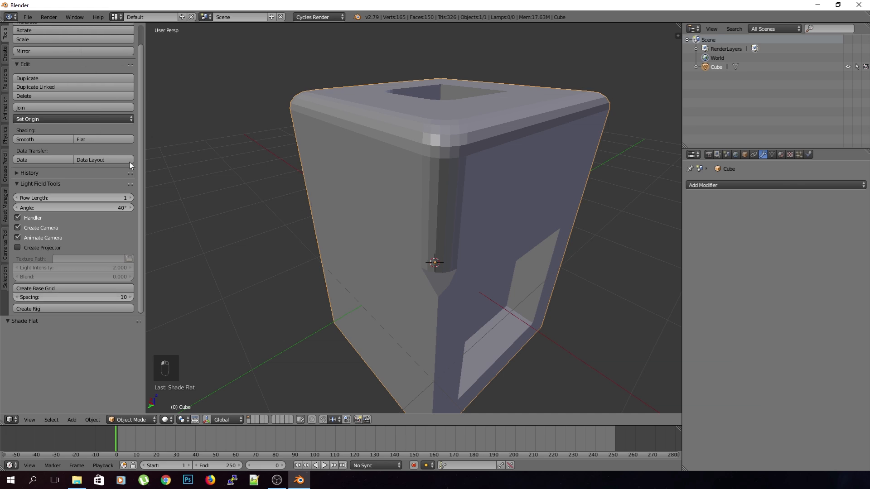
click(17, 183)
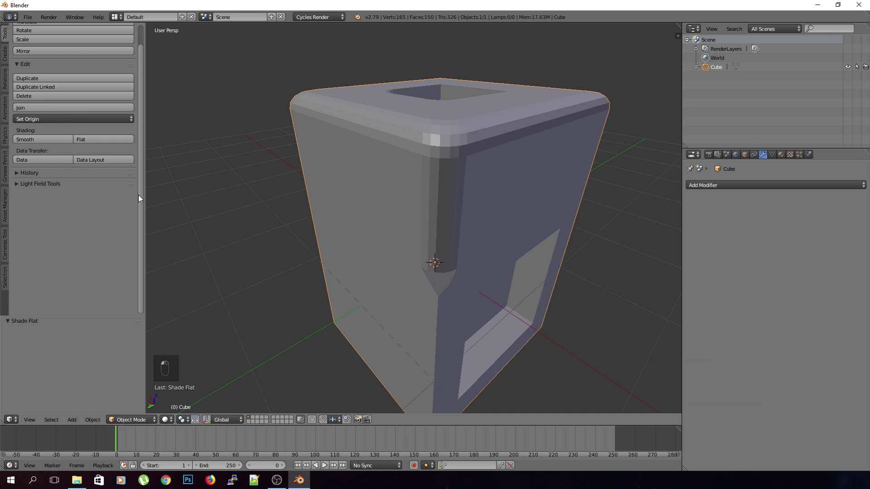
- Look through the tool shelf's Create and Relations tools, return to the general tools, and hide the shelf
scroll(140, 199, up, 1)
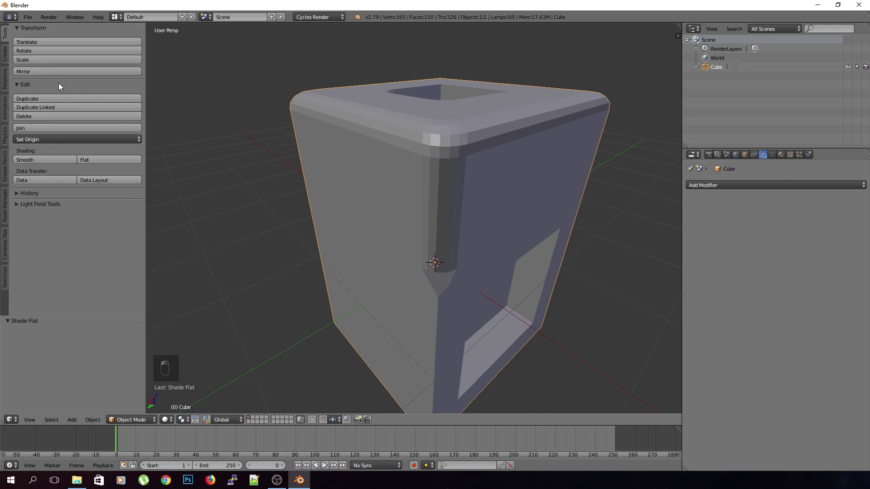
click(5, 56)
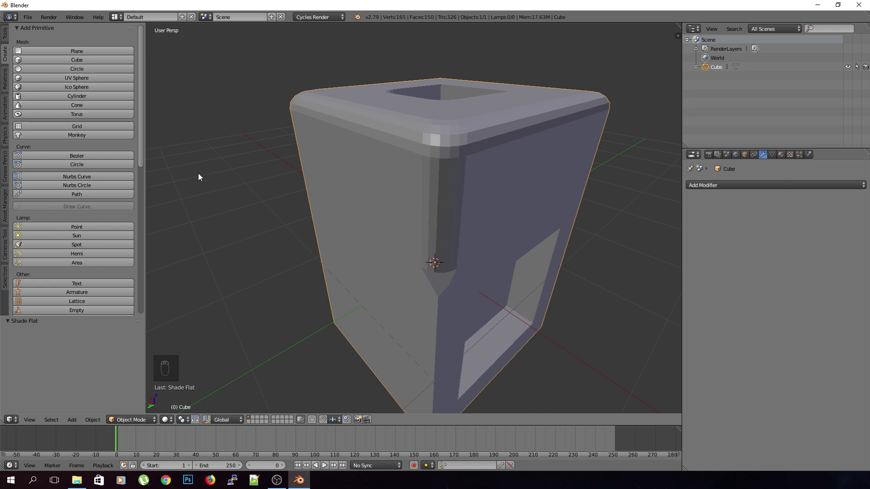
key(shift+a)
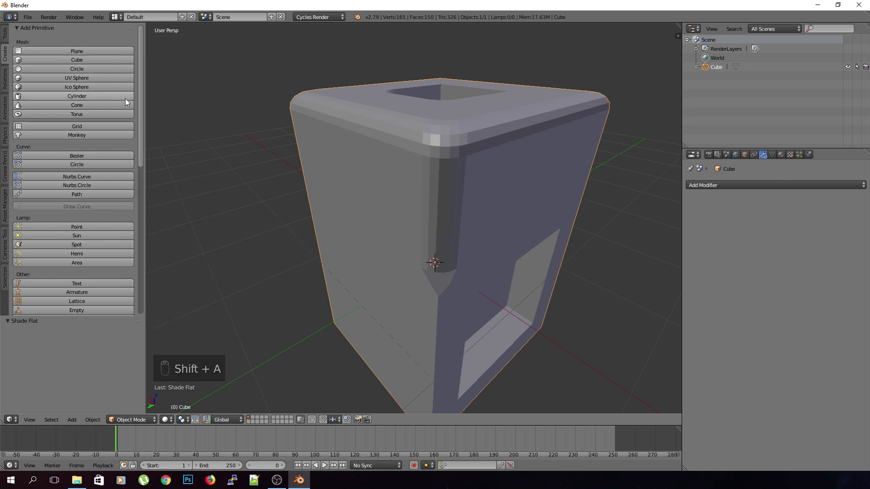
click(5, 80)
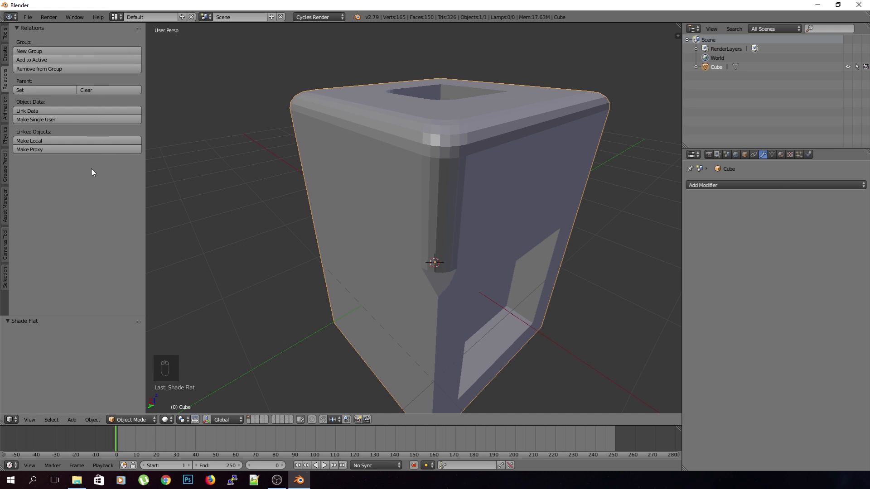
click(5, 34)
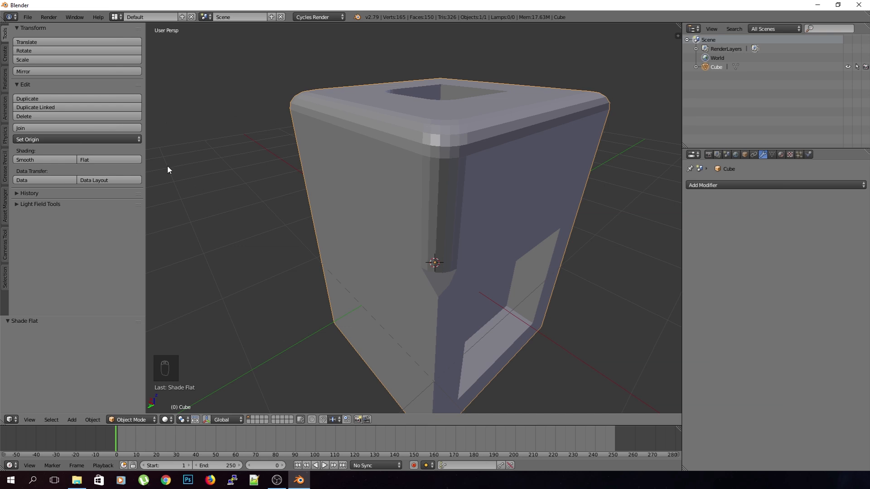
key(t)
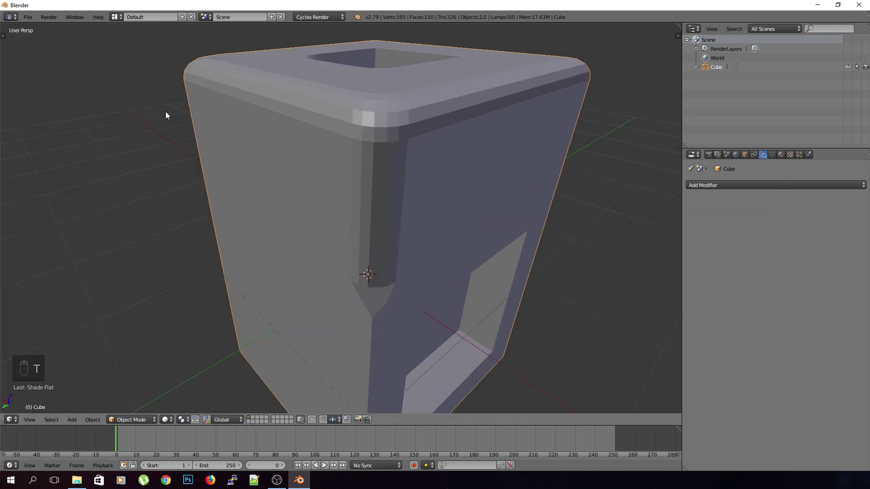
- Show the 3D view's properties region, widen it slightly, and look through its transform, view and 3D cursor settings
key(n)
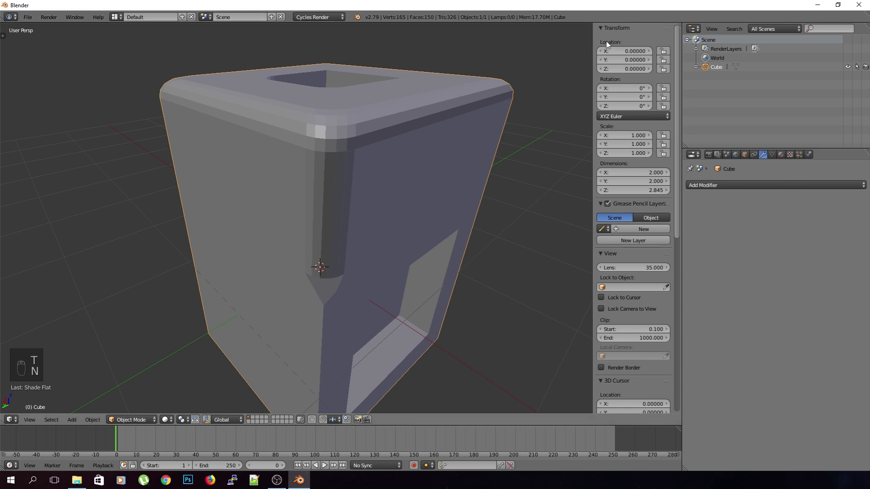
drag(593, 41, 566, 43)
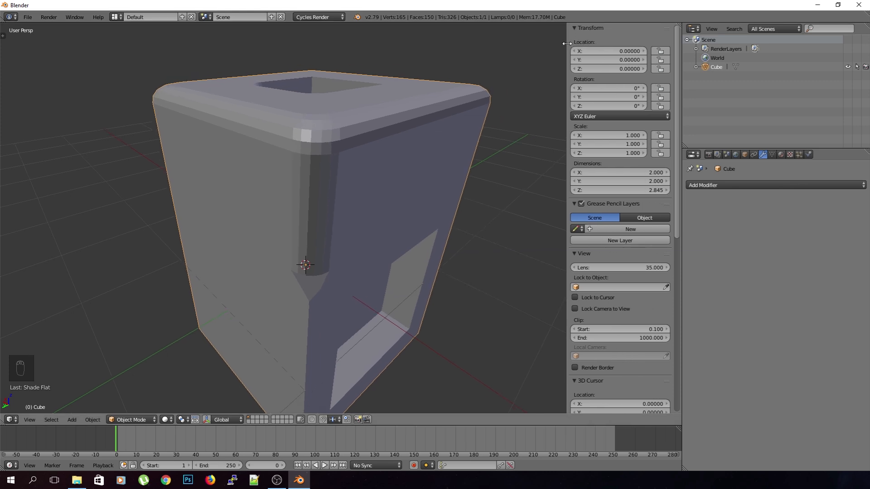
scroll(603, 292, down, 6)
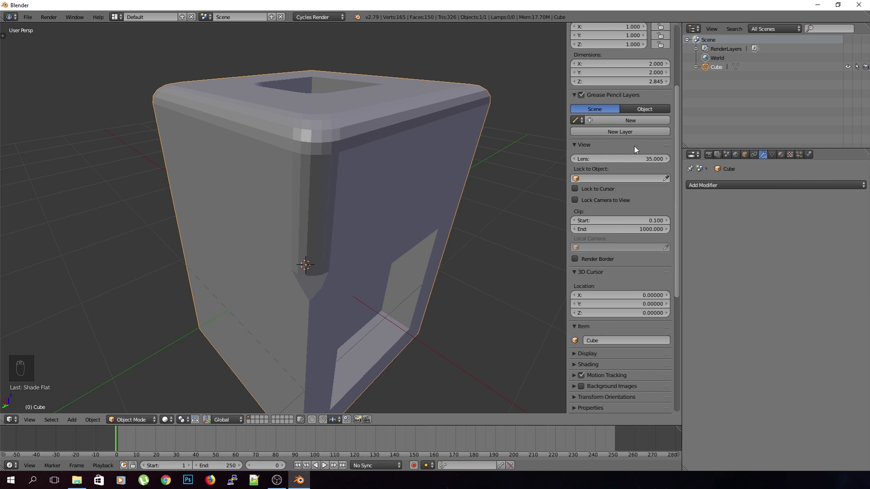
scroll(628, 209, down, 4)
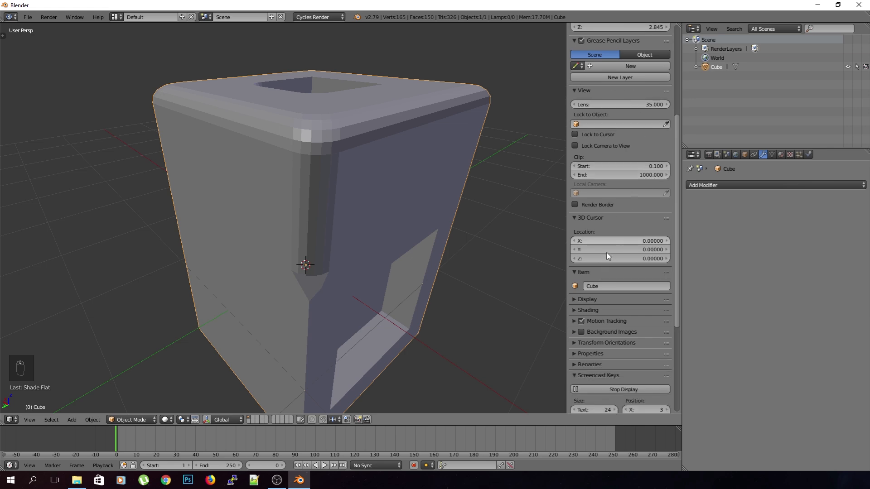
scroll(644, 247, down, 4)
- Expand and collapse the Shading settings, expand the Display settings, and toggle Outline Selected and Only Render off and on
click(599, 219)
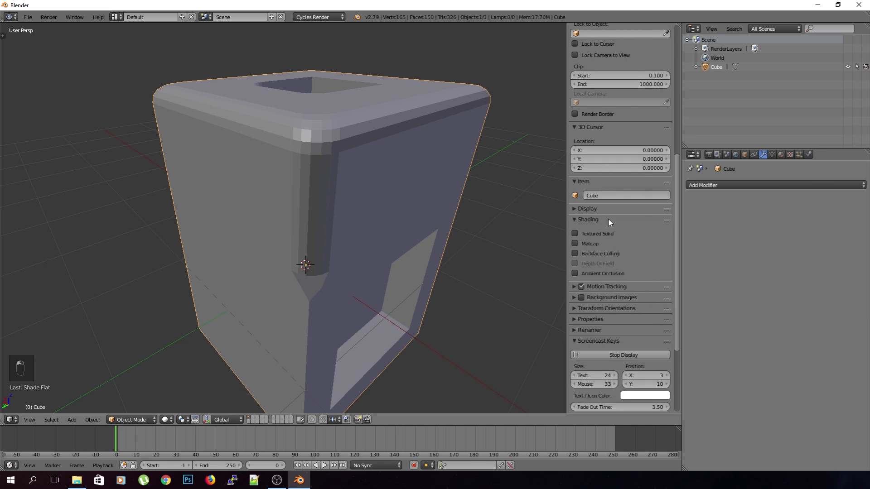
click(609, 219)
click(605, 211)
click(609, 244)
click(609, 244)
click(615, 245)
click(575, 245)
click(606, 222)
click(606, 222)
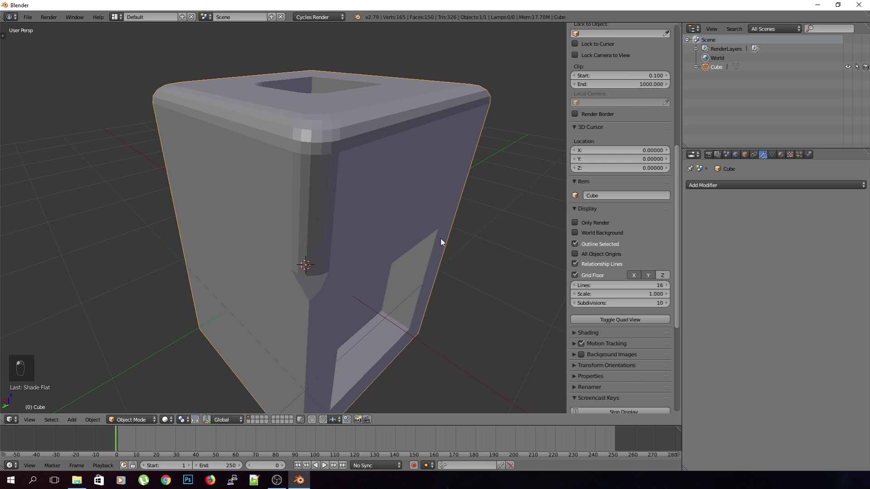
- Look through the remaining properties region sections, briefly expanding Properties, and return toward the transform settings
scroll(609, 249, down, 5)
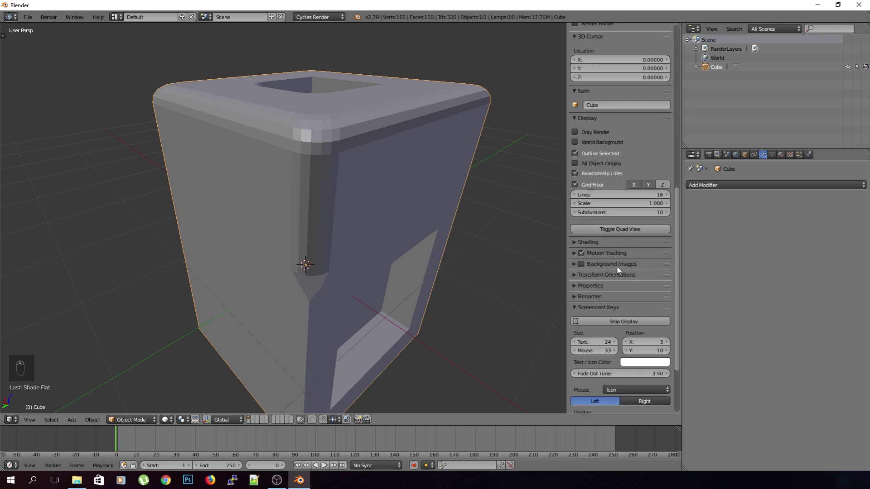
click(597, 286)
click(598, 286)
scroll(658, 272, down, 5)
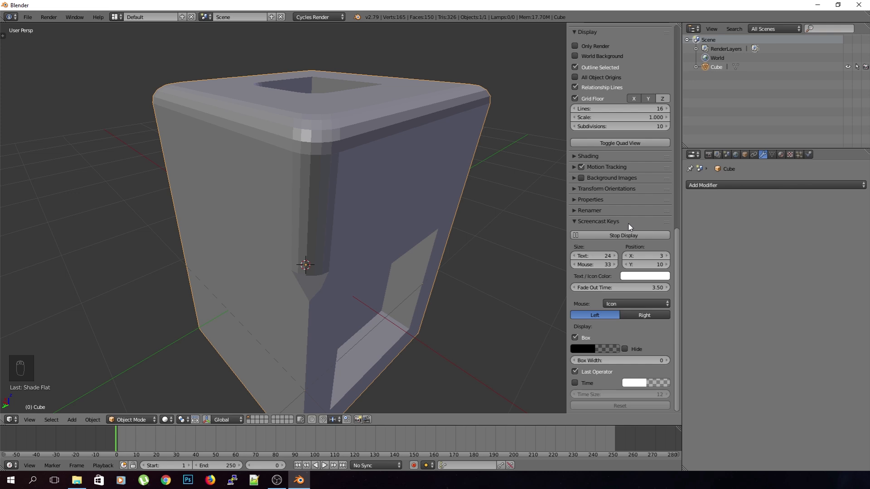
scroll(629, 224, up, 20)
scroll(501, 146, up, 6)
scroll(501, 146, down, 9)
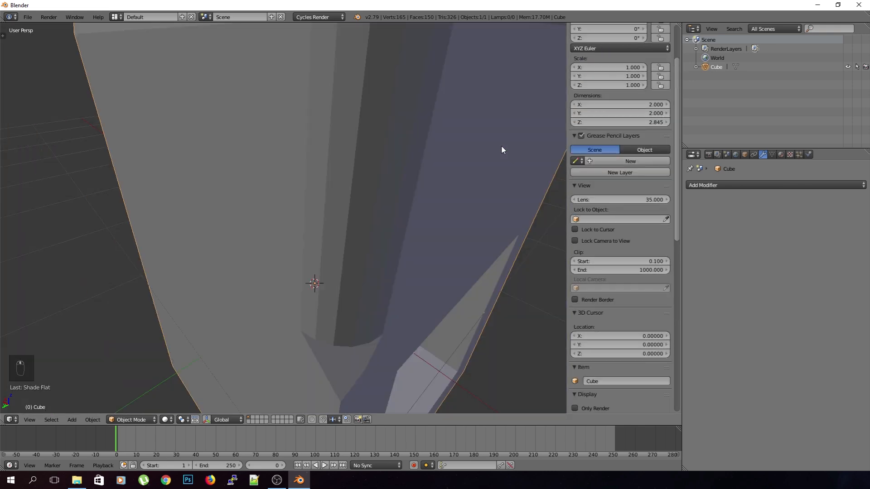
- Toggle the tool shelf and the properties region several times, leaving both hidden
key(t)
key(t)
key(t)
key(n)
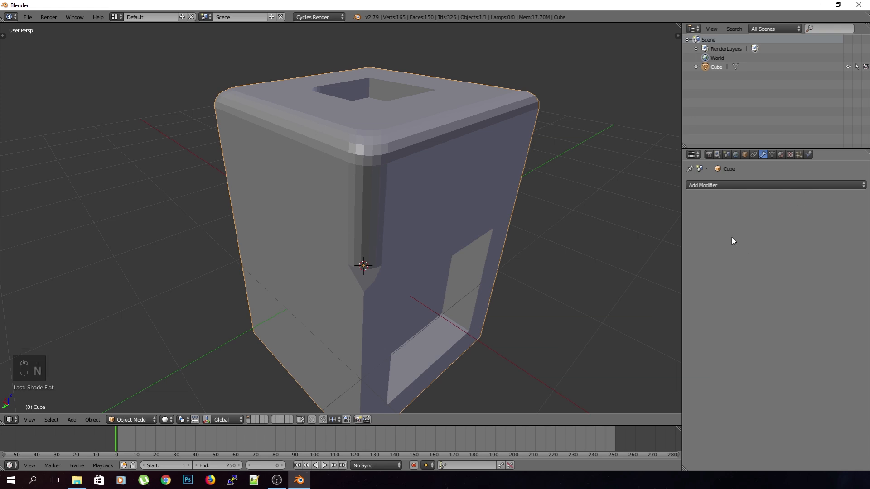
key(t)
key(t)
key(n)
key(n)
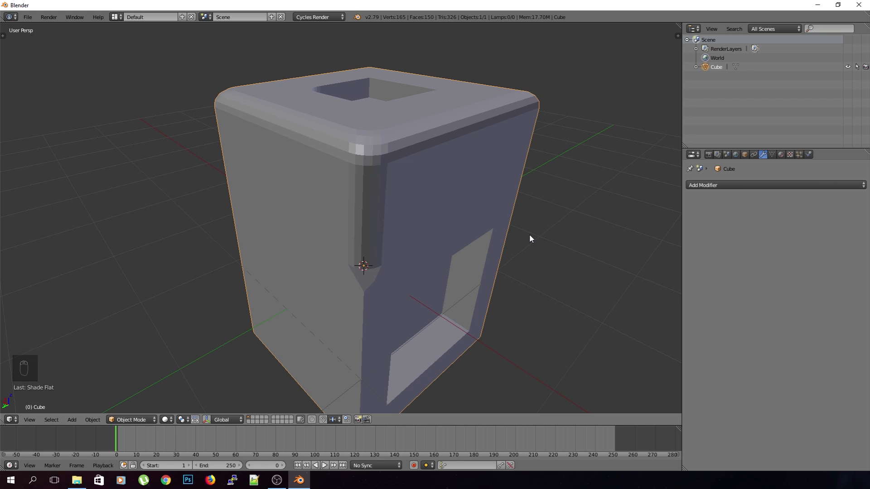
- View the cube from above, check the list of scenes, and collapse the Scene entry in the outliner
scroll(514, 219, down, 3)
middle_drag(469, 215, 260, 62)
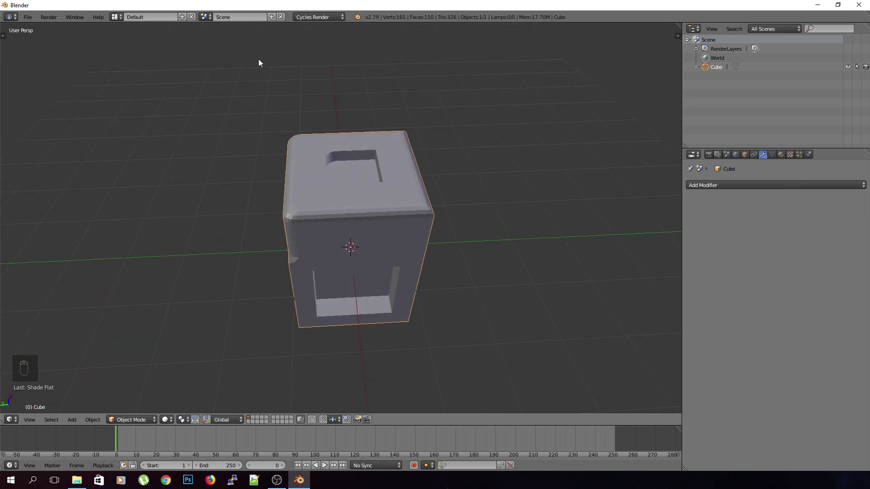
click(206, 16)
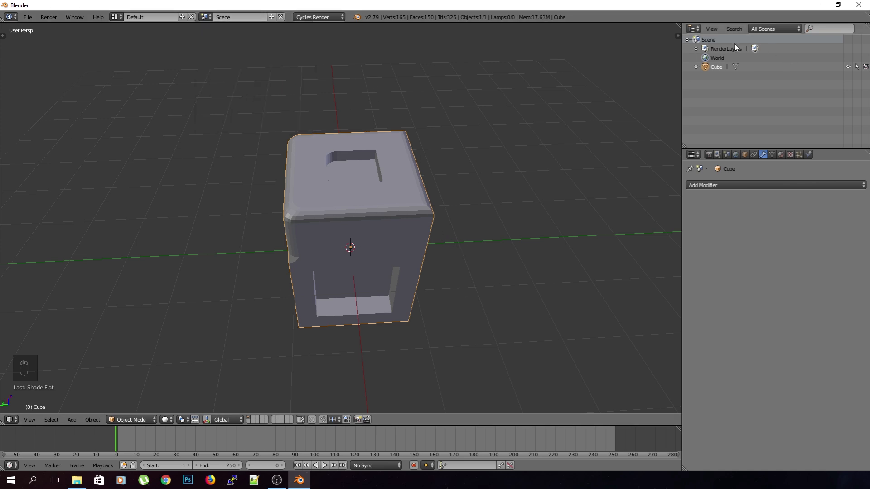
click(687, 41)
click(688, 40)
click(687, 41)
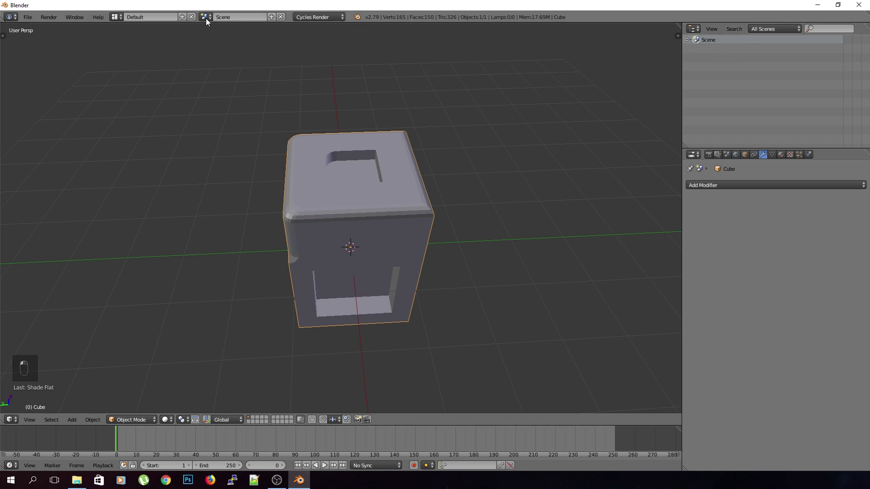
- Add a new empty scene to the file
click(271, 16)
click(268, 33)
scroll(423, 160, down, 2)
scroll(425, 160, up, 3)
- Switch back and forth between Scene and Scene.001 in the outliner to compare their contents
click(709, 42)
click(711, 51)
click(712, 41)
click(711, 48)
click(711, 42)
click(713, 49)
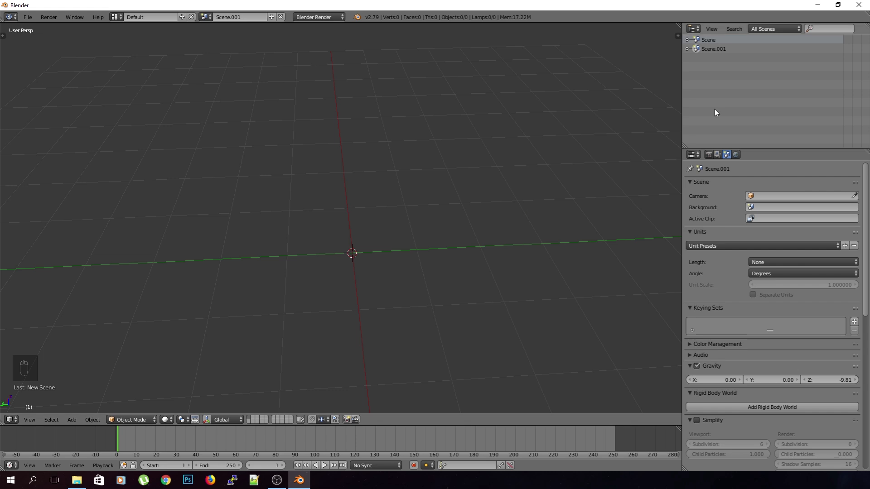
- Switch between the two scenes once more and delete Scene.001
click(717, 39)
click(714, 49)
right_click(710, 50)
click(703, 49)
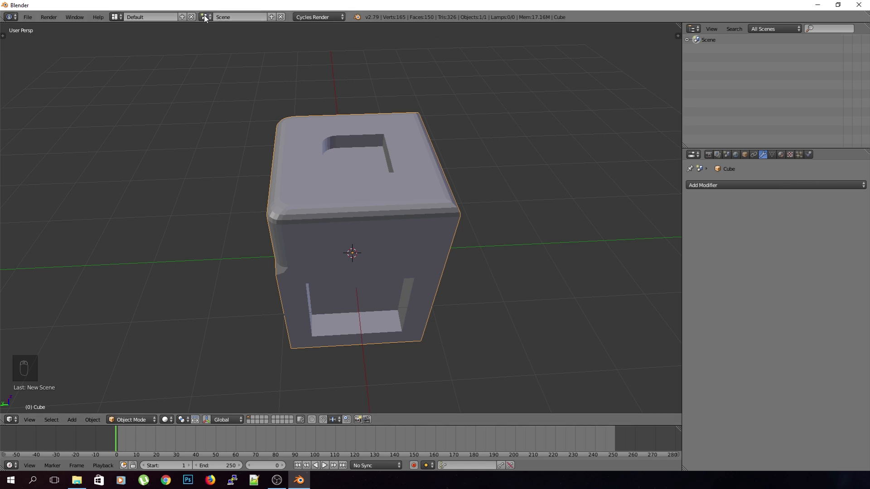
- Check the available render engines, keep Cycles Render, and view the cube from another side
click(337, 17)
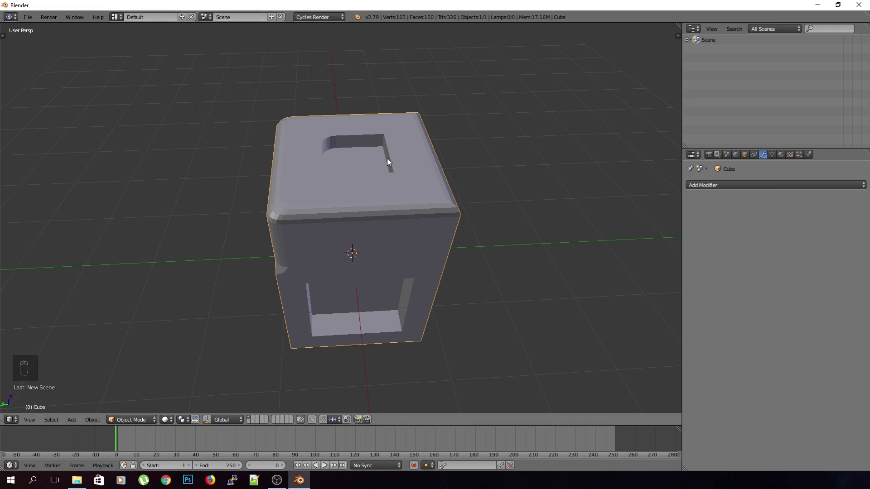
scroll(340, 227, down, 3)
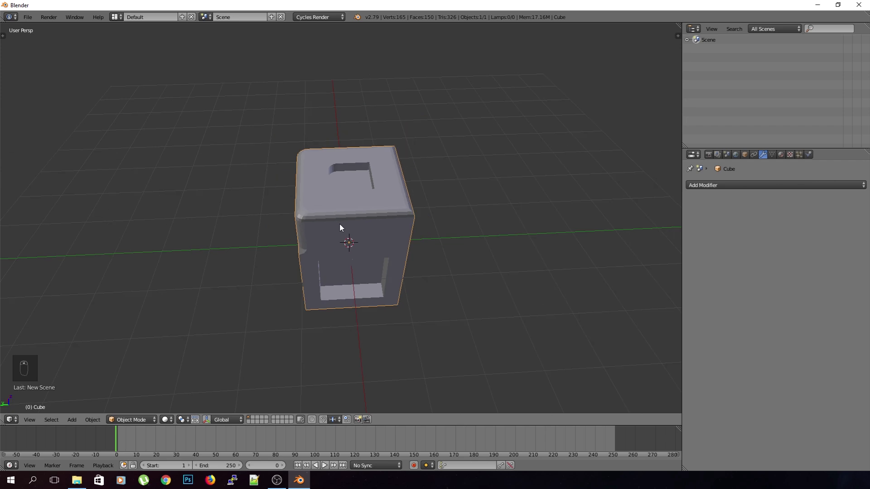
middle_drag(304, 277, 347, 233)
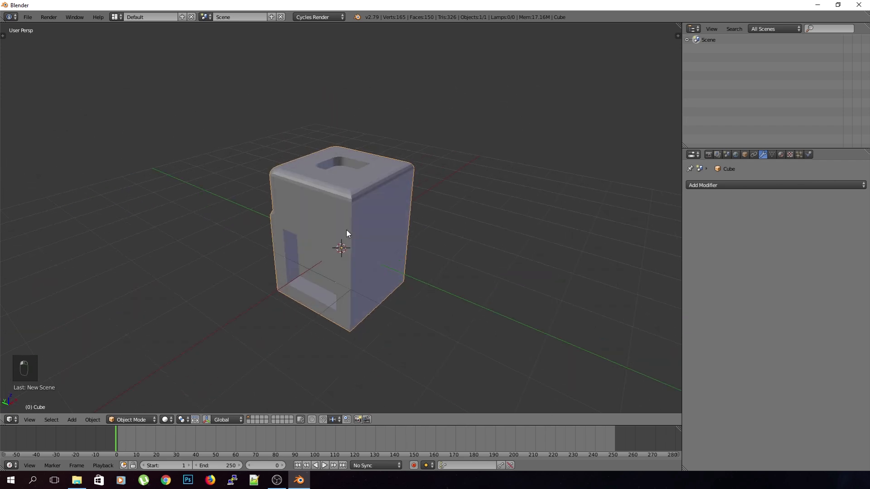